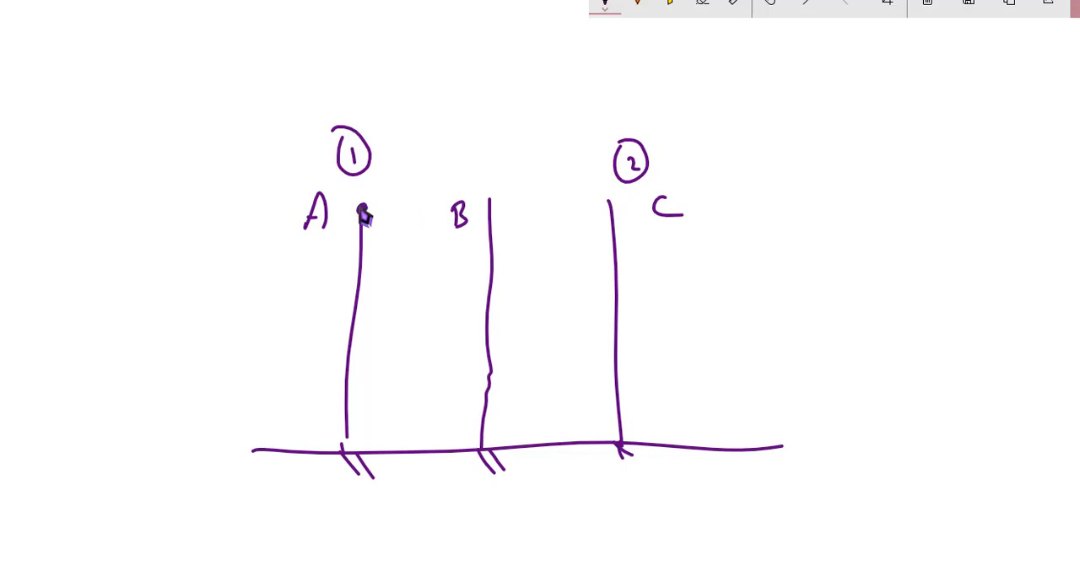
- Draw a beam joining the tops of columns A and C, and add load direction arrows above the beam and on all three columns
drag(362, 211, 613, 210)
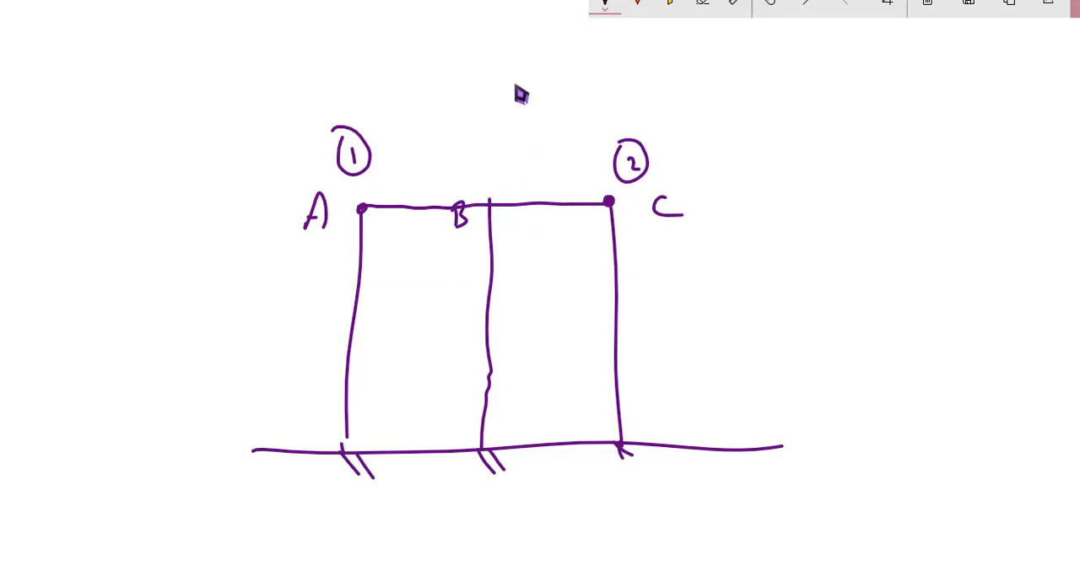
drag(444, 133, 438, 160)
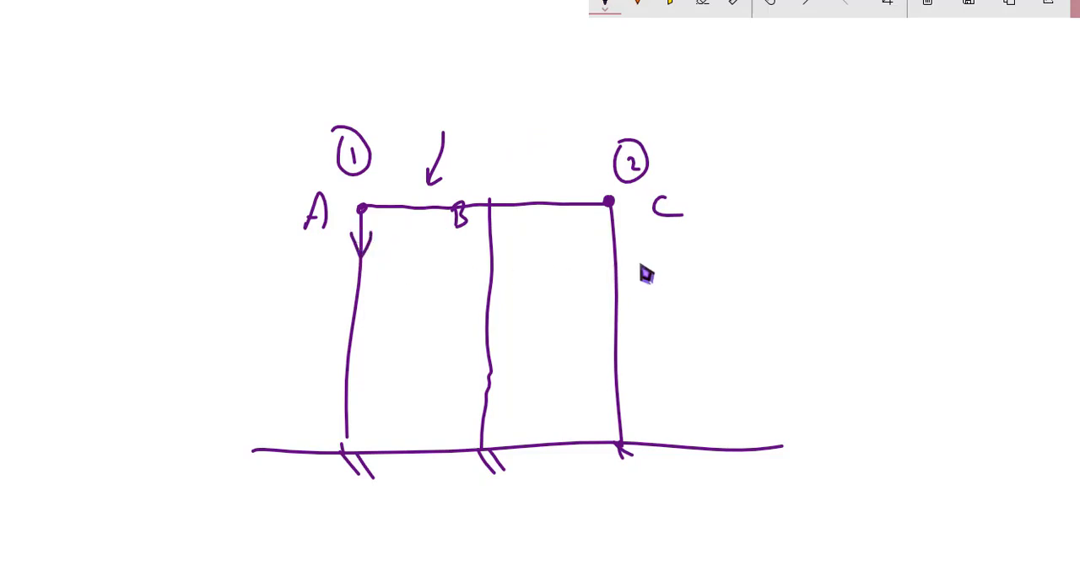
mouse_move(607, 250)
mouse_down()
mouse_move(625, 258)
mouse_move(618, 247)
mouse_up()
drag(471, 273, 503, 253)
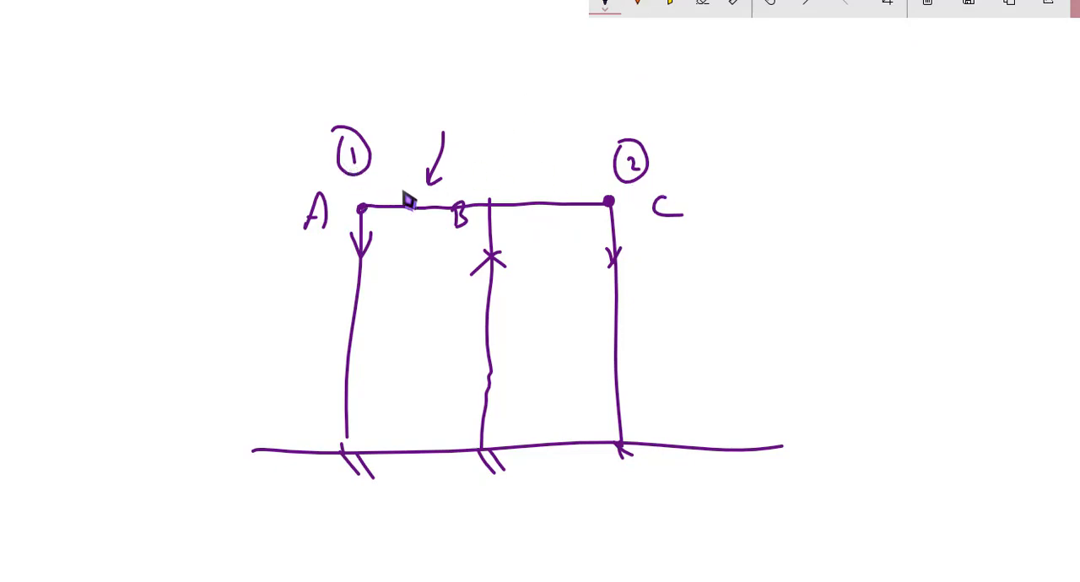
- Scribble out the 2 above column C, write a circled 2 and a circled 1 above column B, and a new circled 2 above C
drag(651, 162, 624, 174)
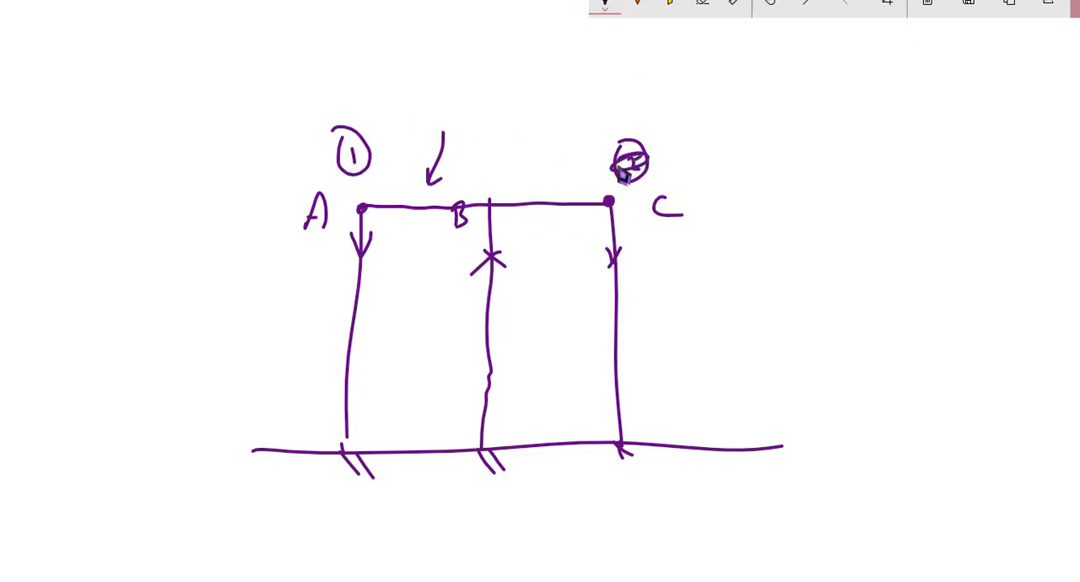
drag(483, 172, 492, 187)
drag(489, 156, 478, 210)
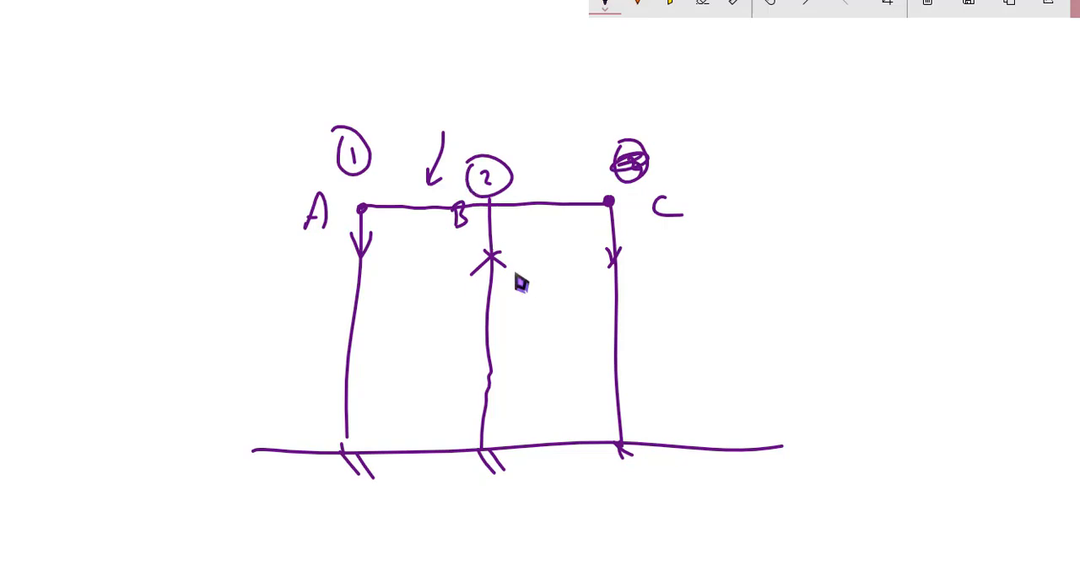
drag(486, 93, 491, 127)
drag(488, 84, 501, 127)
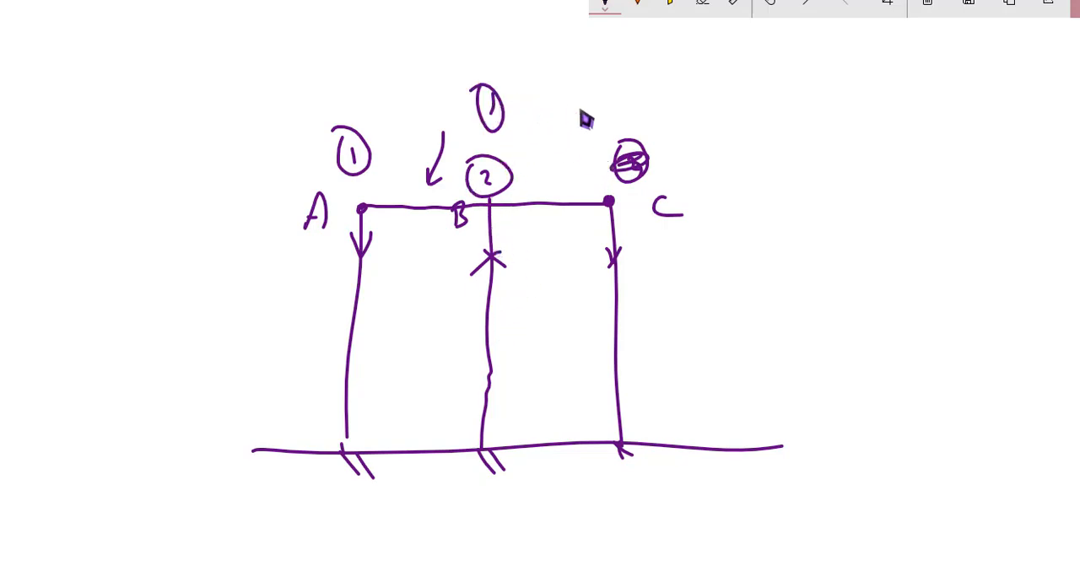
mouse_move(608, 93)
mouse_down()
mouse_move(624, 110)
mouse_move(639, 105)
mouse_move(622, 79)
mouse_up()
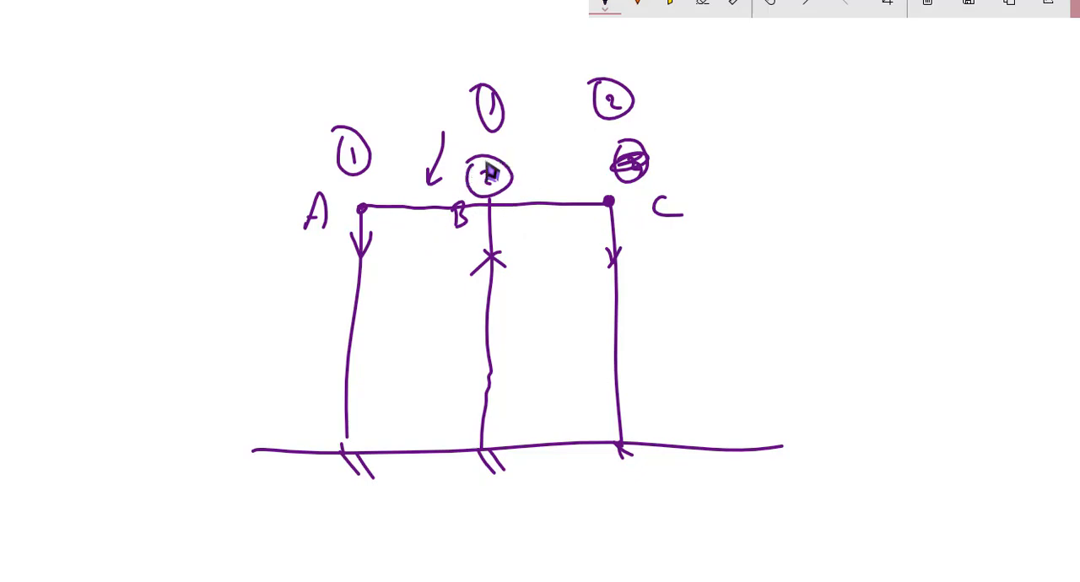
- Add a second, downward arrowhead on each of columns A, B and C, and draw a check mark beside the frame
drag(350, 279, 369, 279)
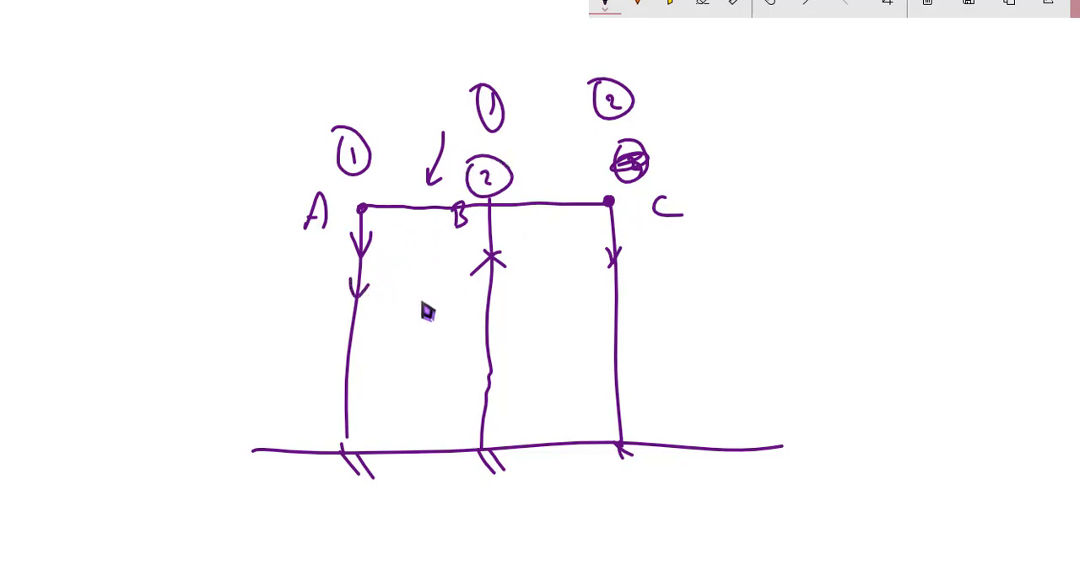
drag(483, 305, 508, 308)
drag(597, 309, 636, 302)
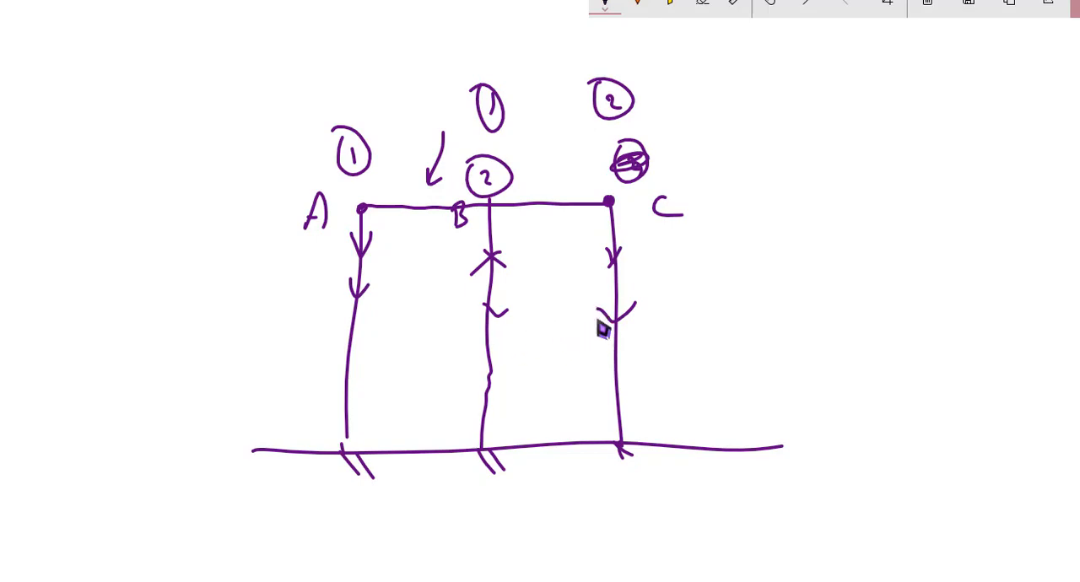
mouse_move(800, 170)
mouse_down()
mouse_move(735, 251)
mouse_move(767, 243)
mouse_up()
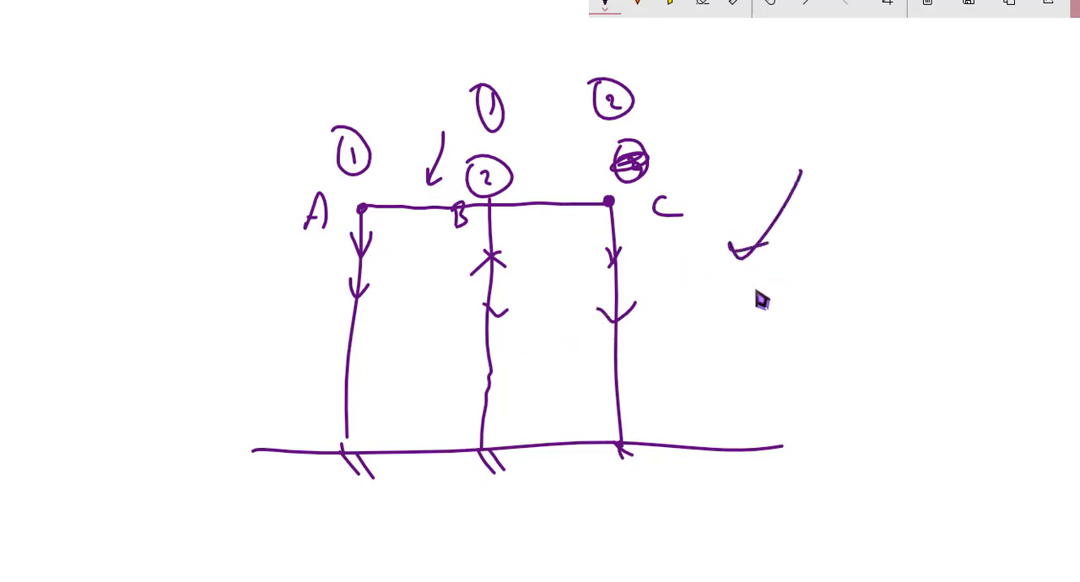
- Switch to STAAD.Pro, create a new metric Physical model named Structure1 over the existing file, and collapse the Output pane
key(alt+Tab)
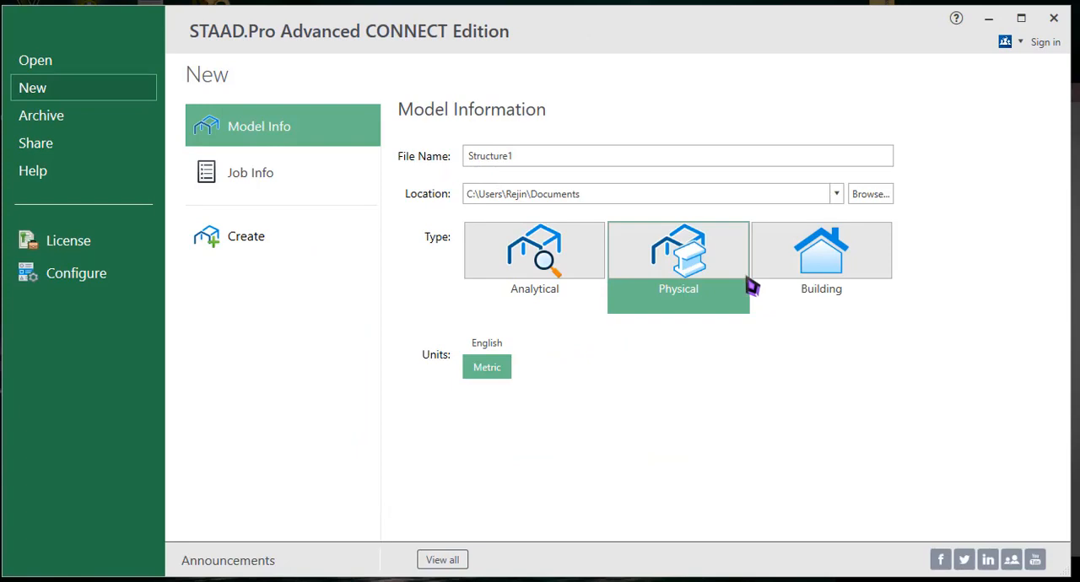
click(672, 269)
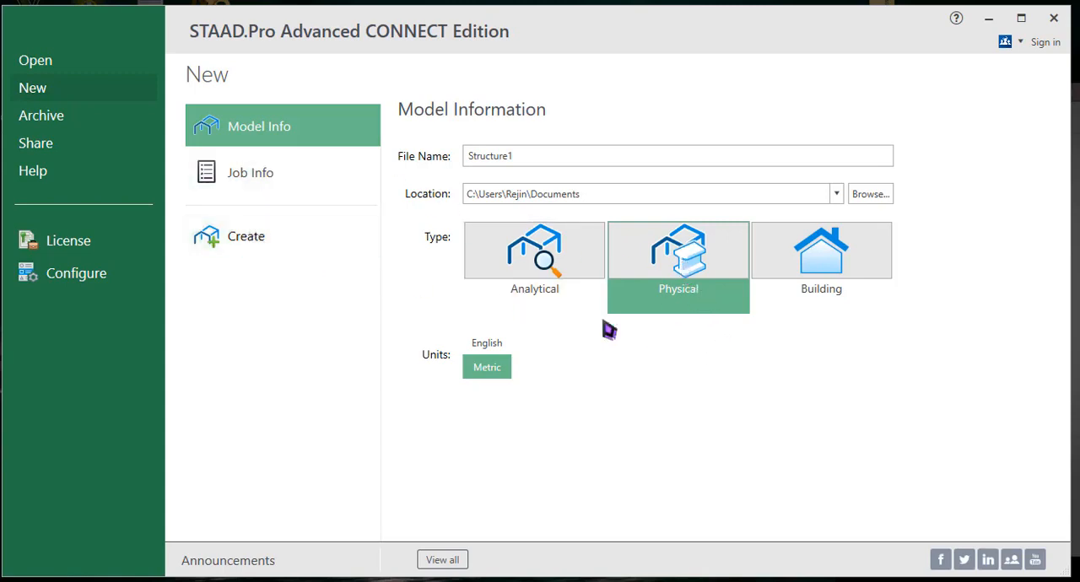
click(277, 241)
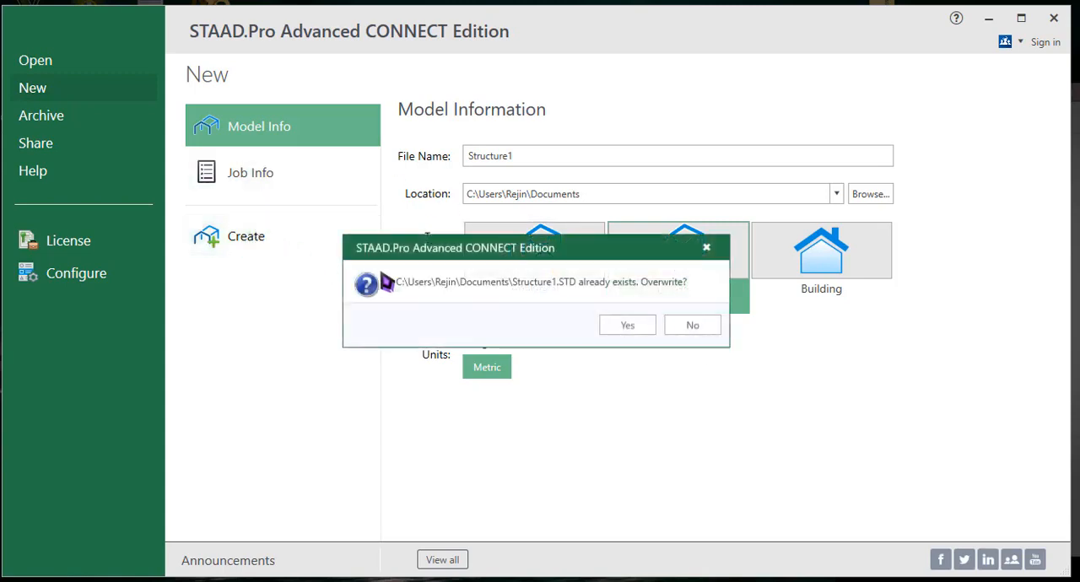
click(611, 334)
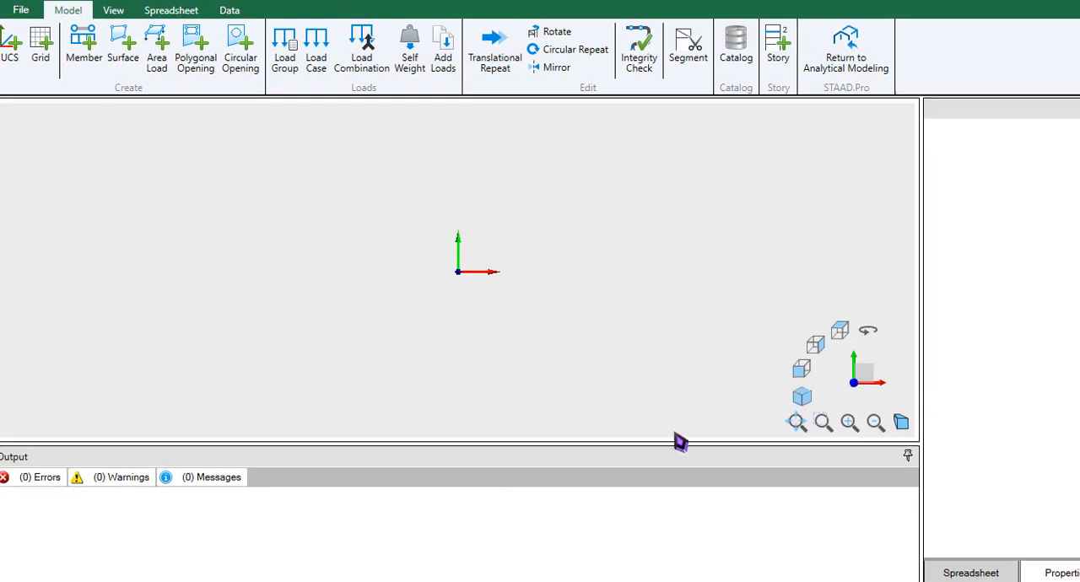
click(908, 455)
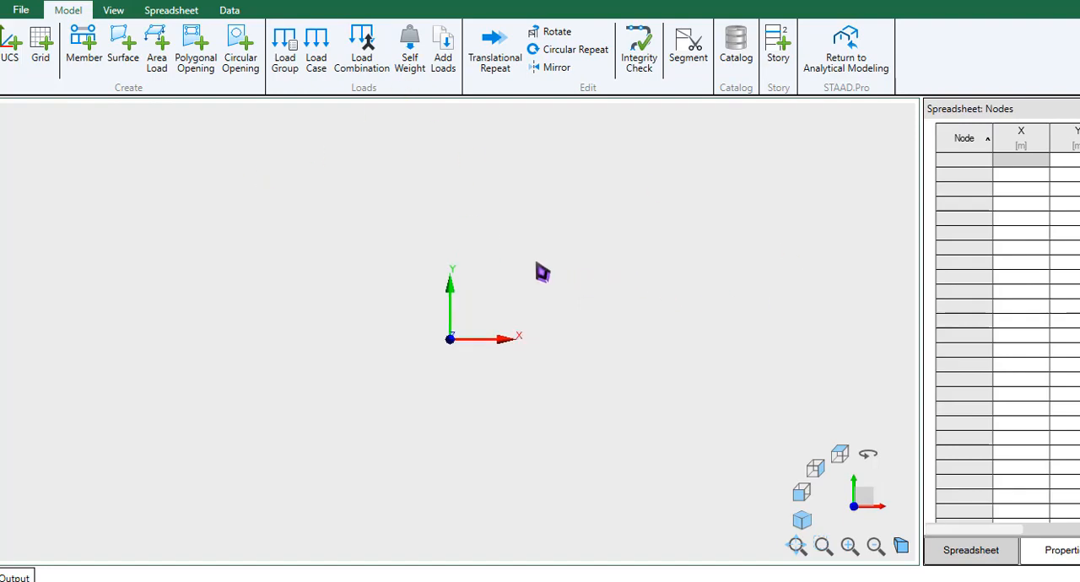
- Start creating a grid and go through its number-of-spaces and grid-spacing settings in X and Y
click(41, 59)
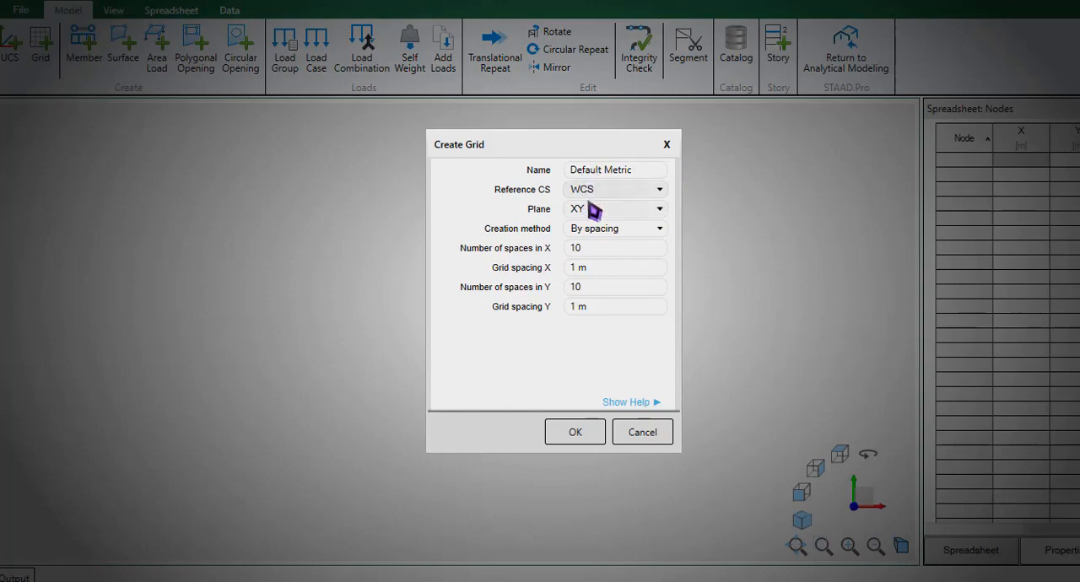
drag(582, 154, 274, 203)
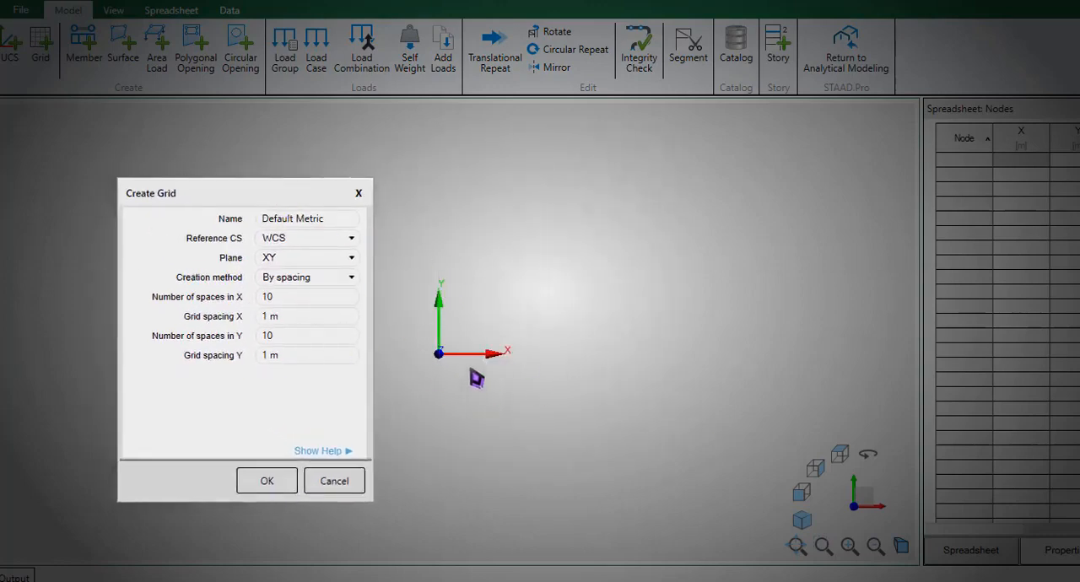
click(294, 297)
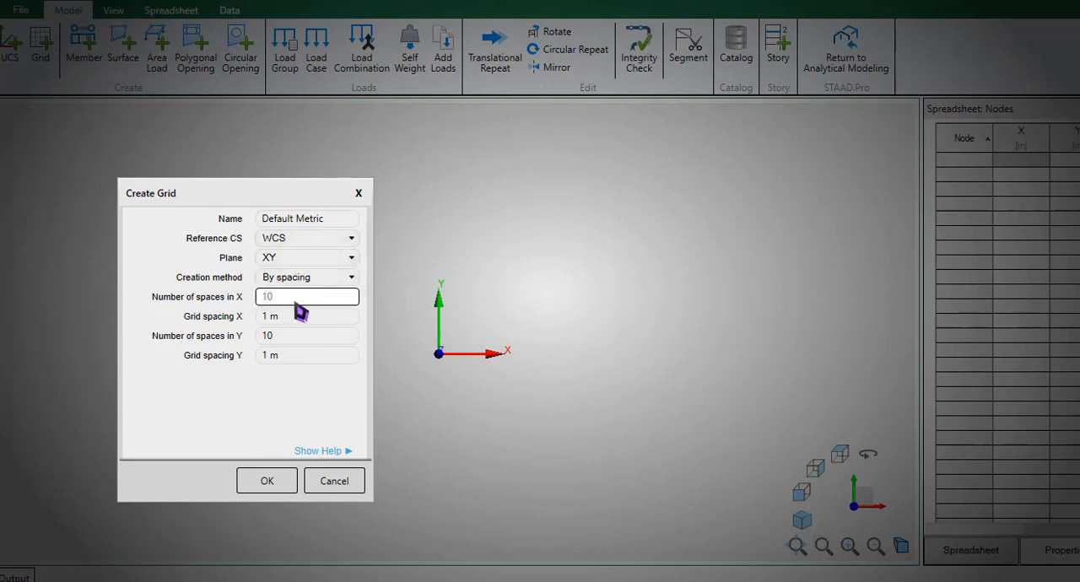
click(295, 317)
click(296, 301)
click(297, 317)
click(301, 333)
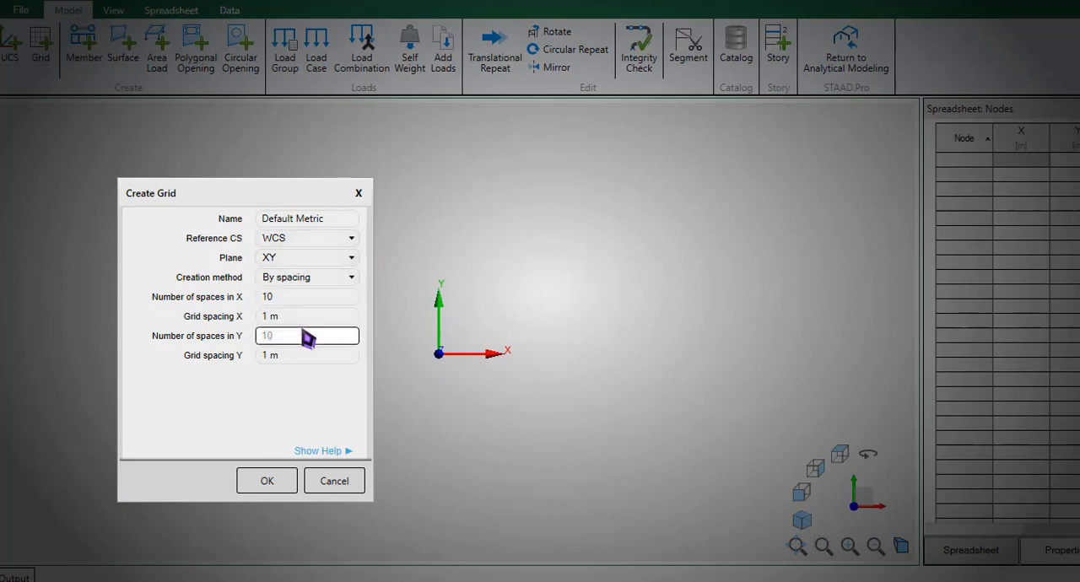
click(304, 355)
- Compare the By length and By spacing creation methods for the grid and examine the X and Y settings each one offers
click(342, 276)
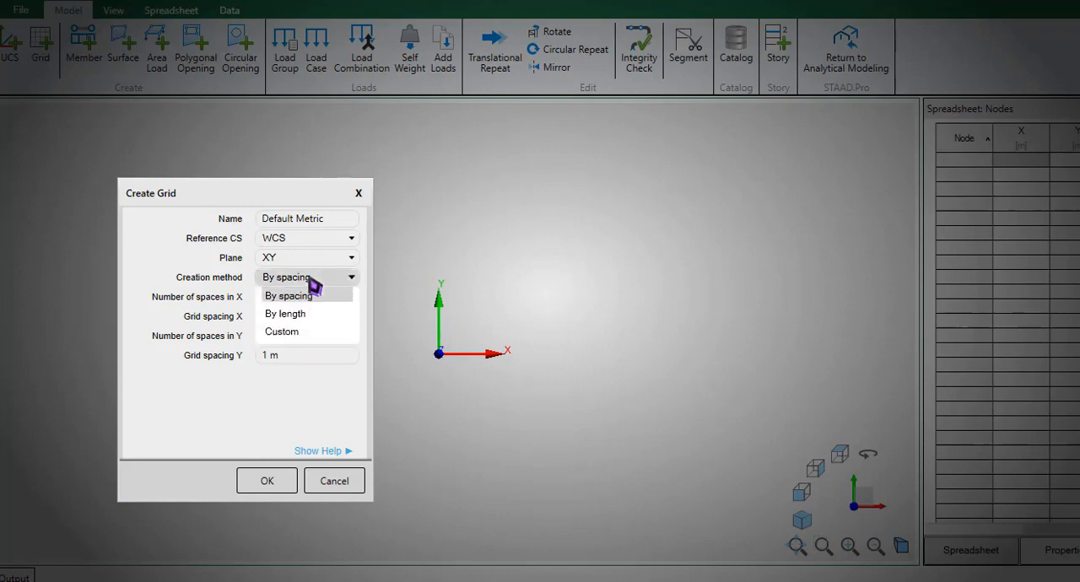
click(311, 319)
click(311, 304)
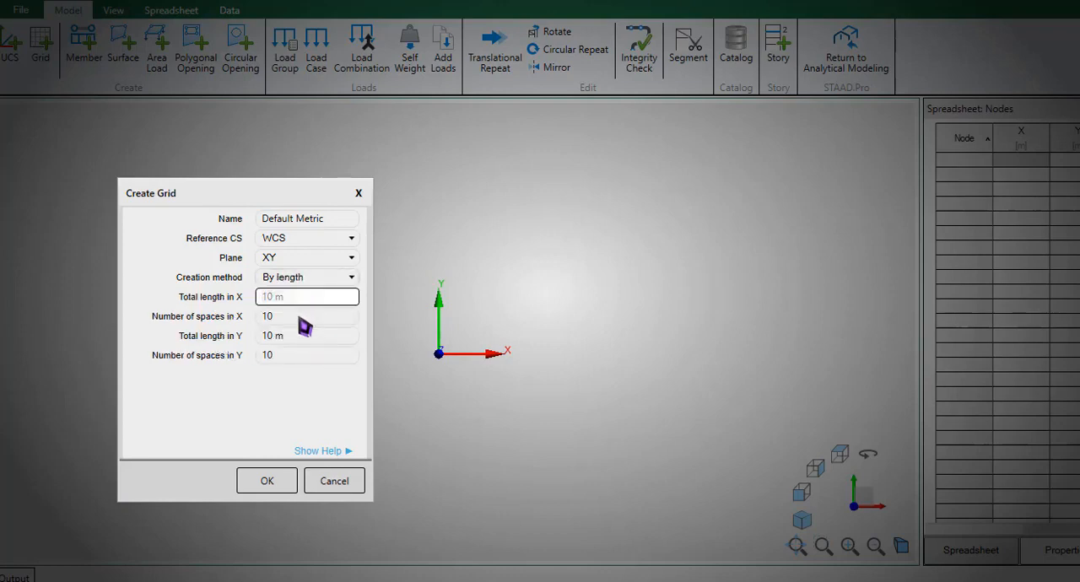
click(308, 336)
click(307, 355)
click(307, 282)
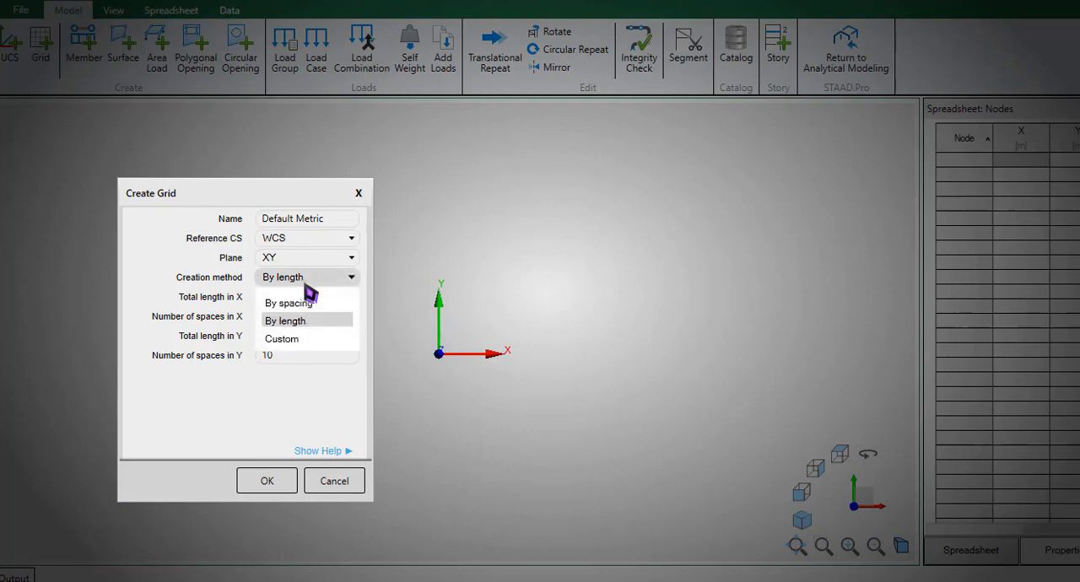
click(308, 302)
click(308, 282)
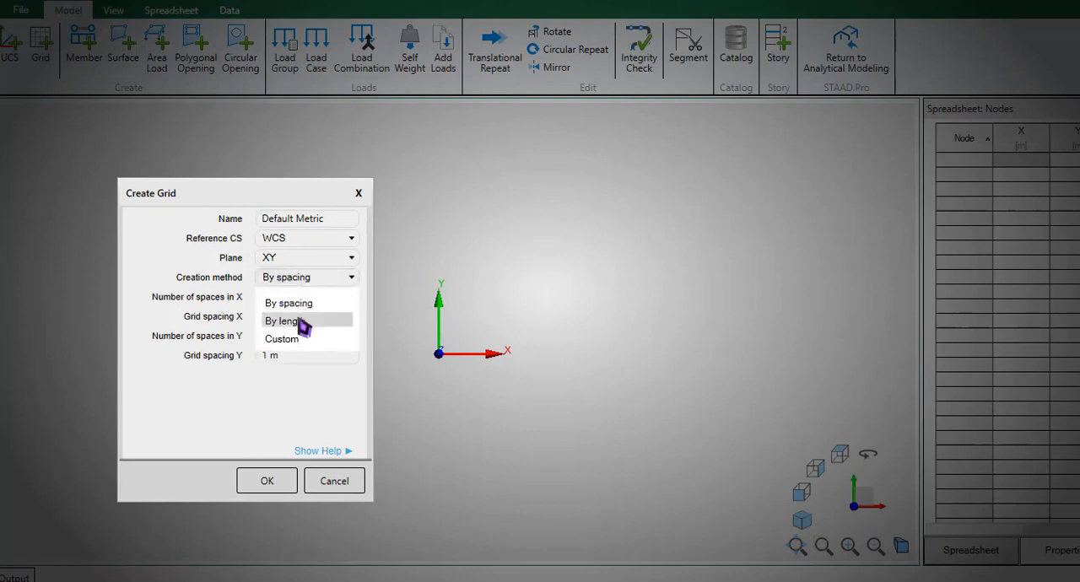
click(304, 314)
click(302, 302)
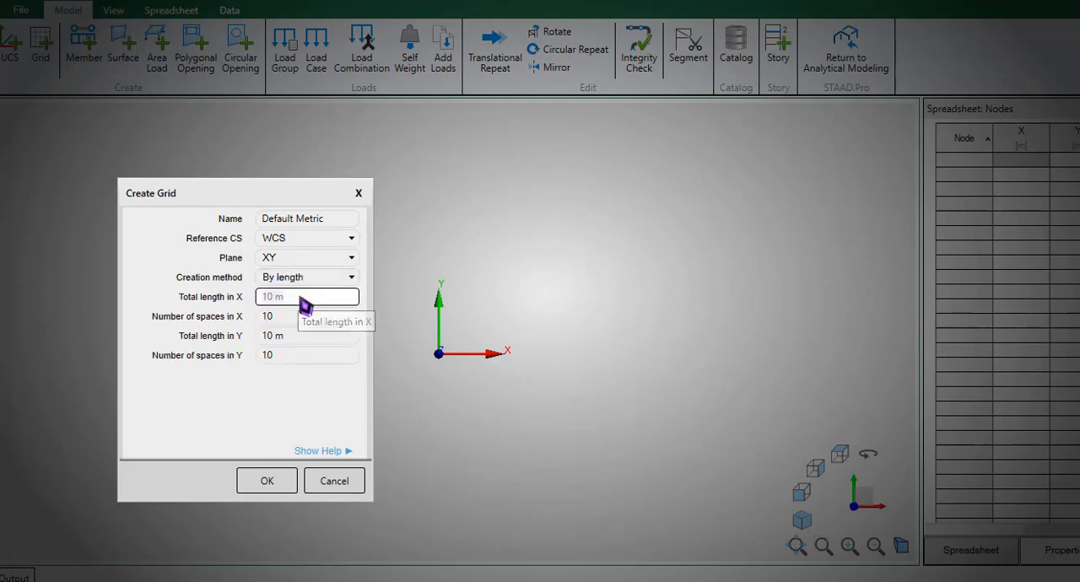
click(297, 319)
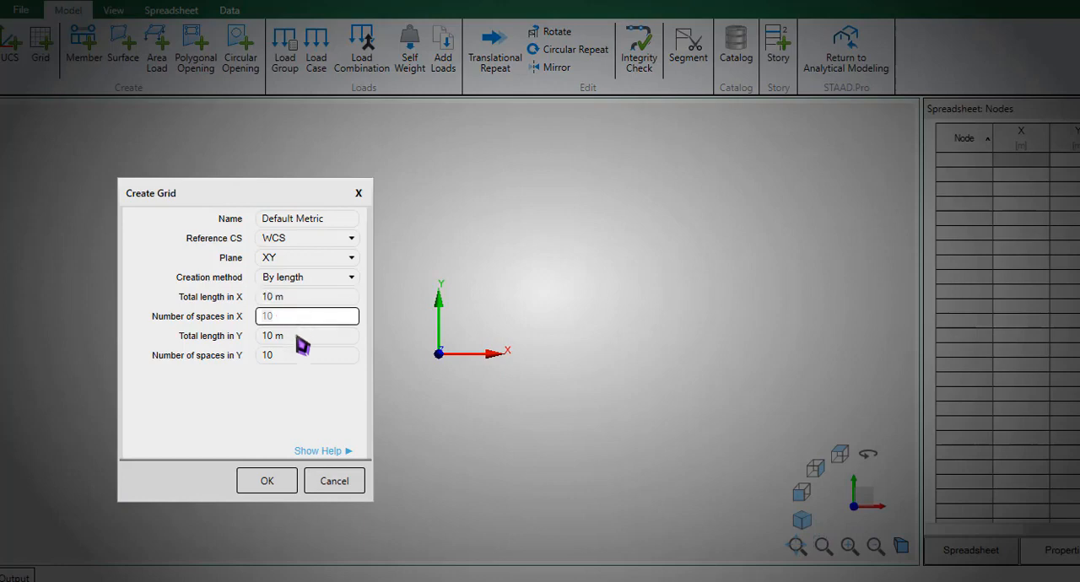
click(303, 357)
click(303, 276)
click(304, 296)
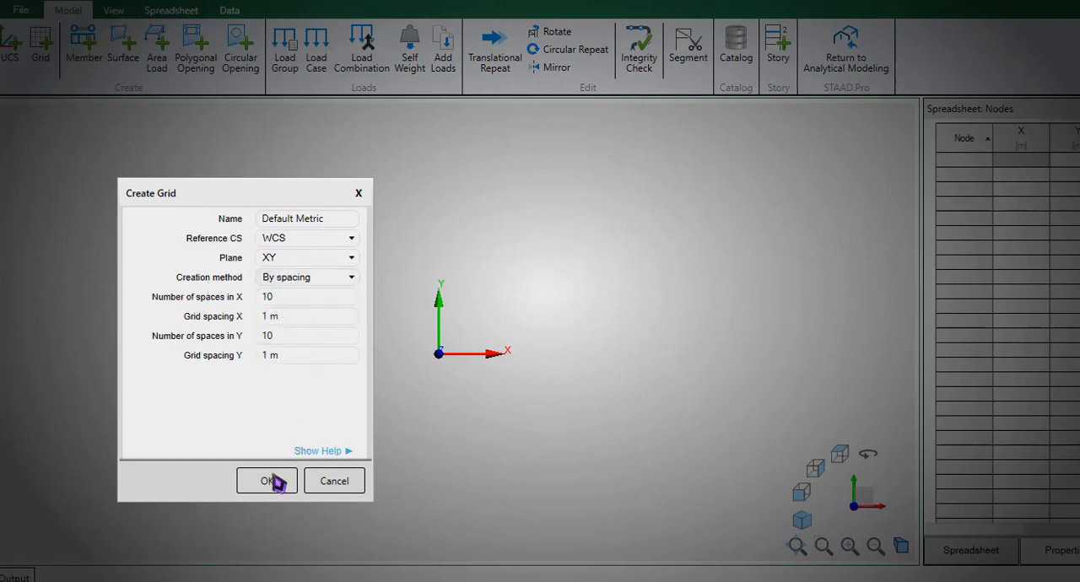
- Create the Default Metric grid on the WCS XY plane with 10 spaces of 1 m in X and Y, and view the UCS creation settings
click(301, 240)
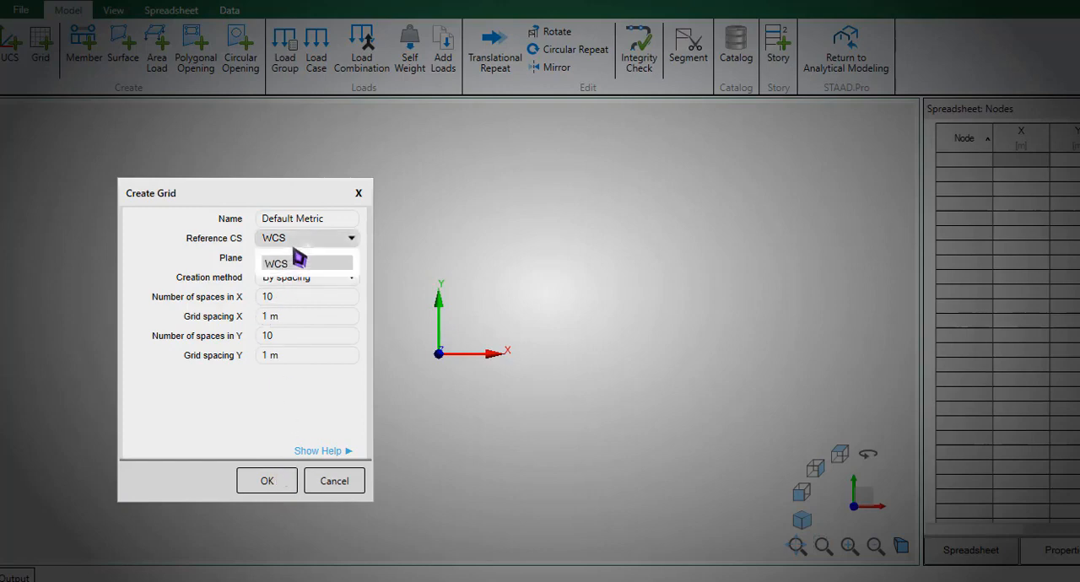
click(298, 258)
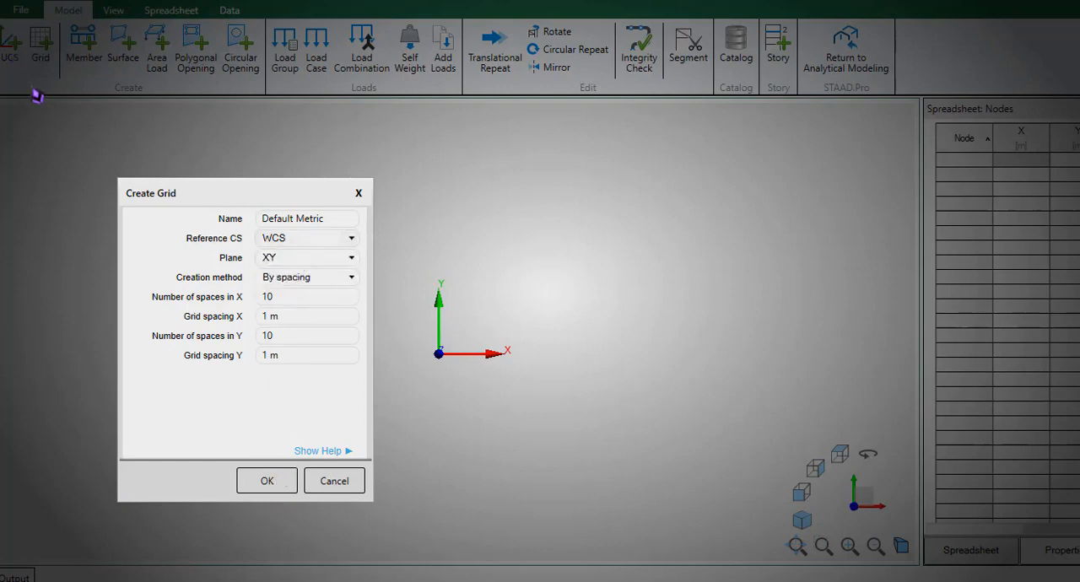
click(263, 486)
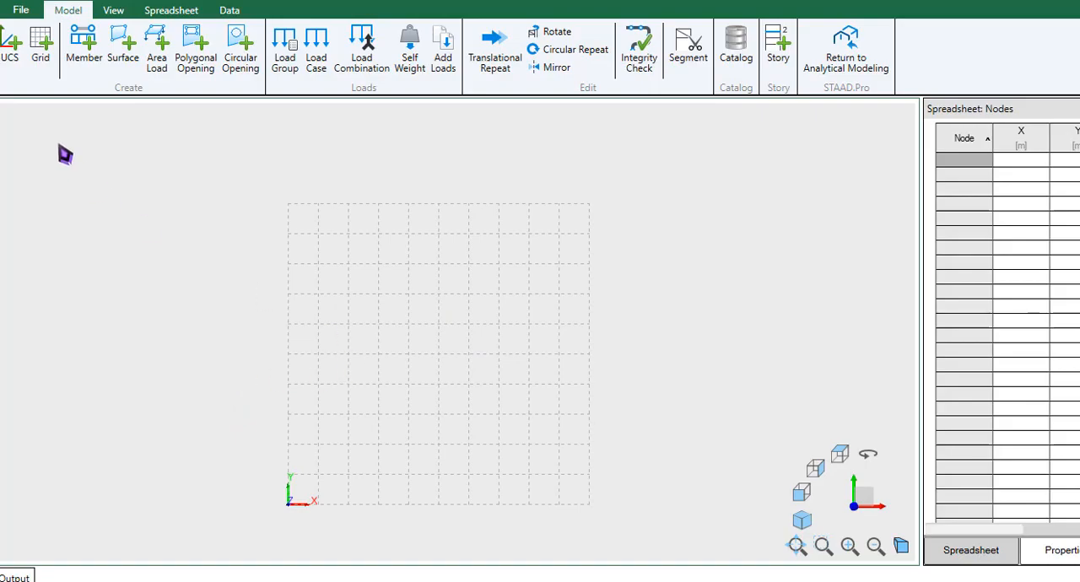
click(11, 46)
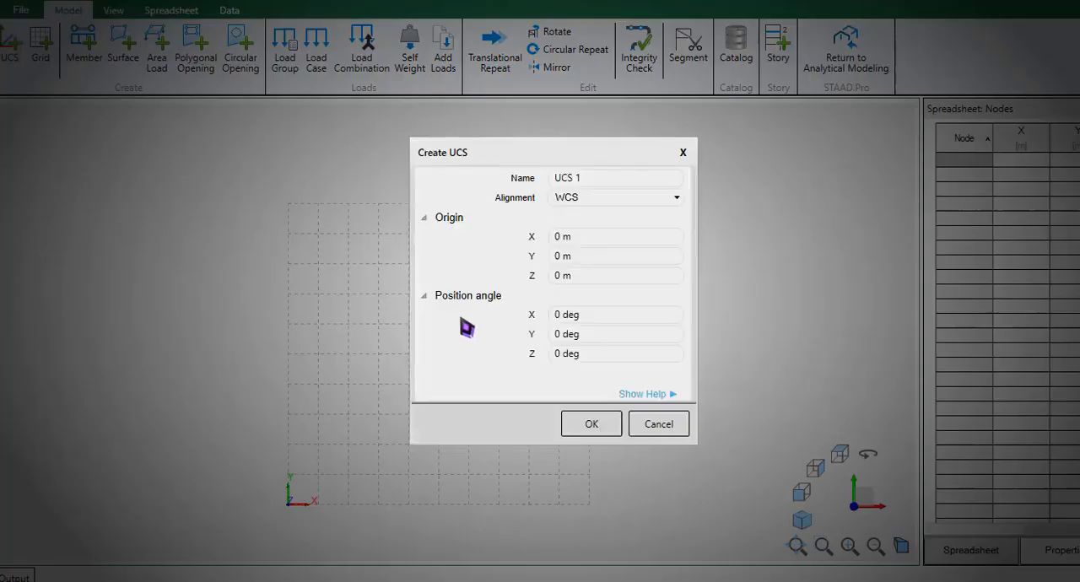
click(639, 424)
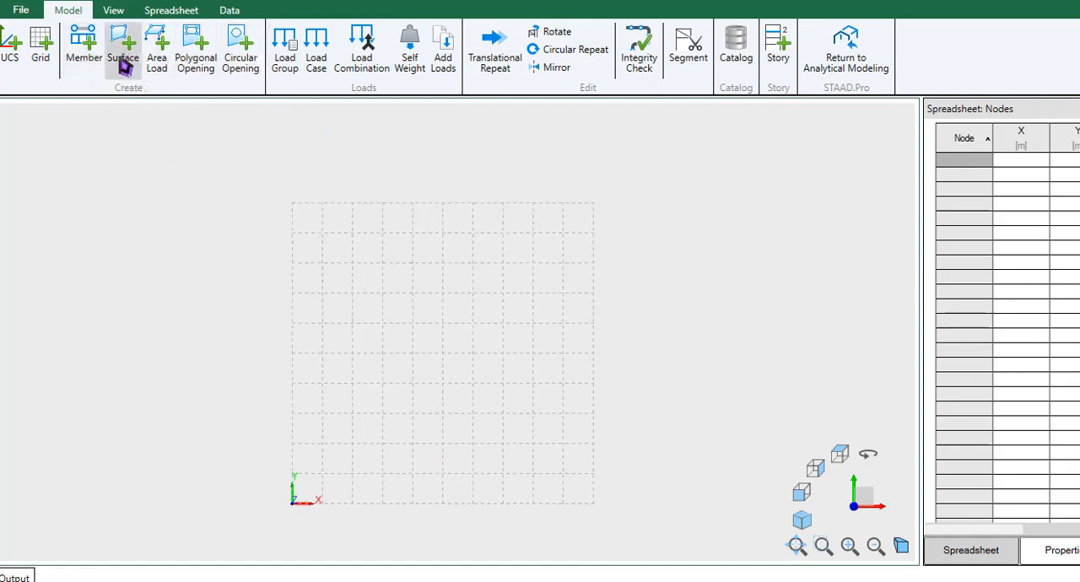
- Draw a three-member portal frame: a 5 m column from the origin, a 7 m beam, and a column down to the base at X = 7 m
click(87, 53)
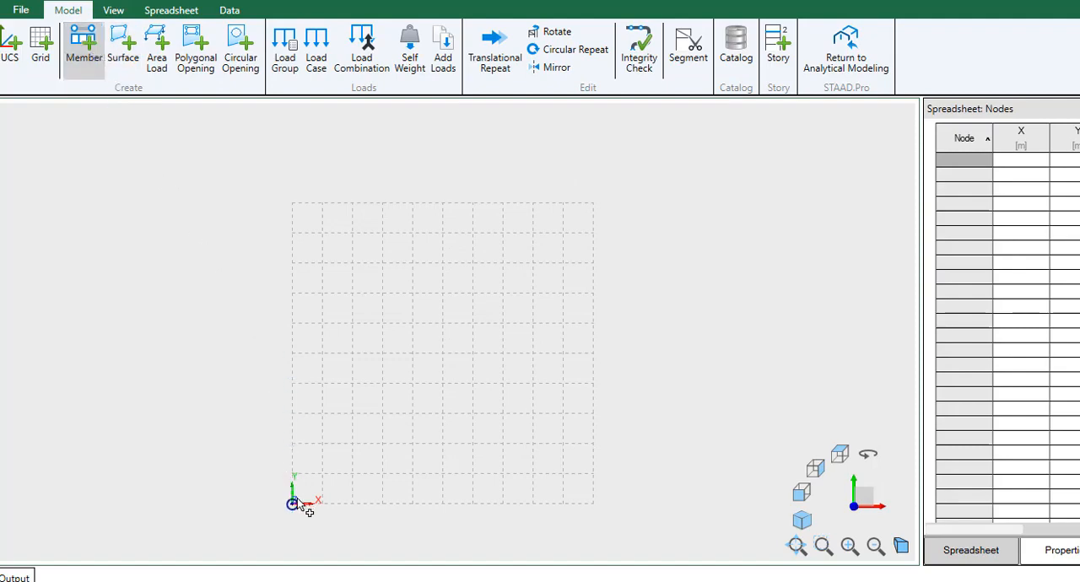
click(293, 503)
click(304, 358)
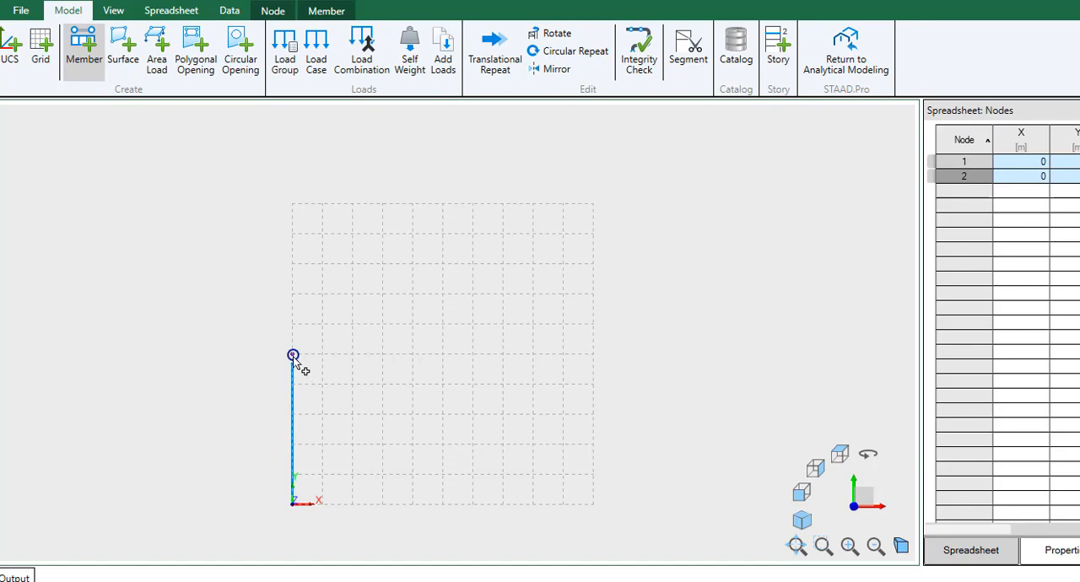
click(293, 355)
click(504, 355)
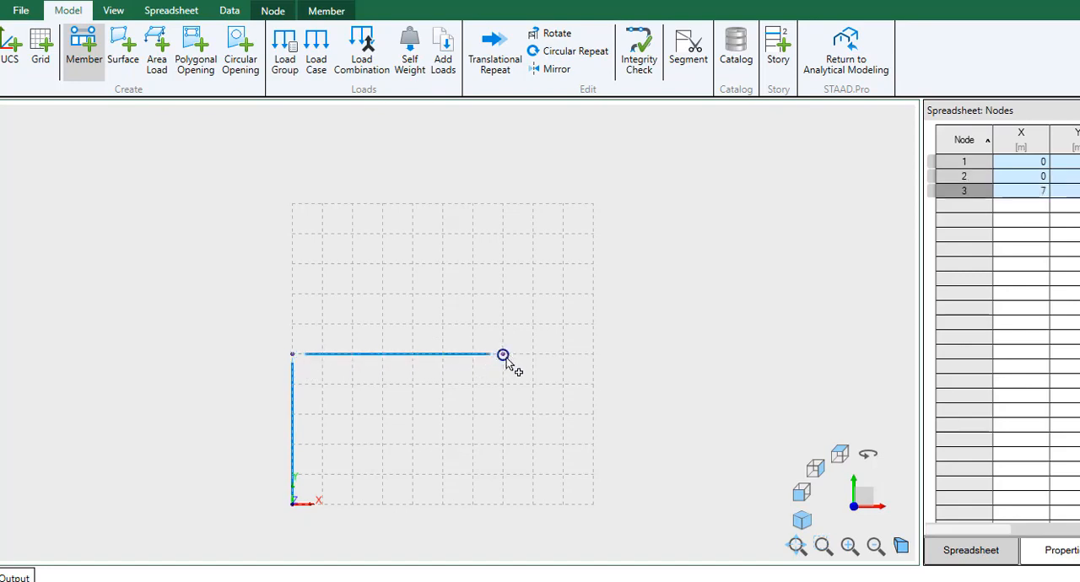
click(501, 493)
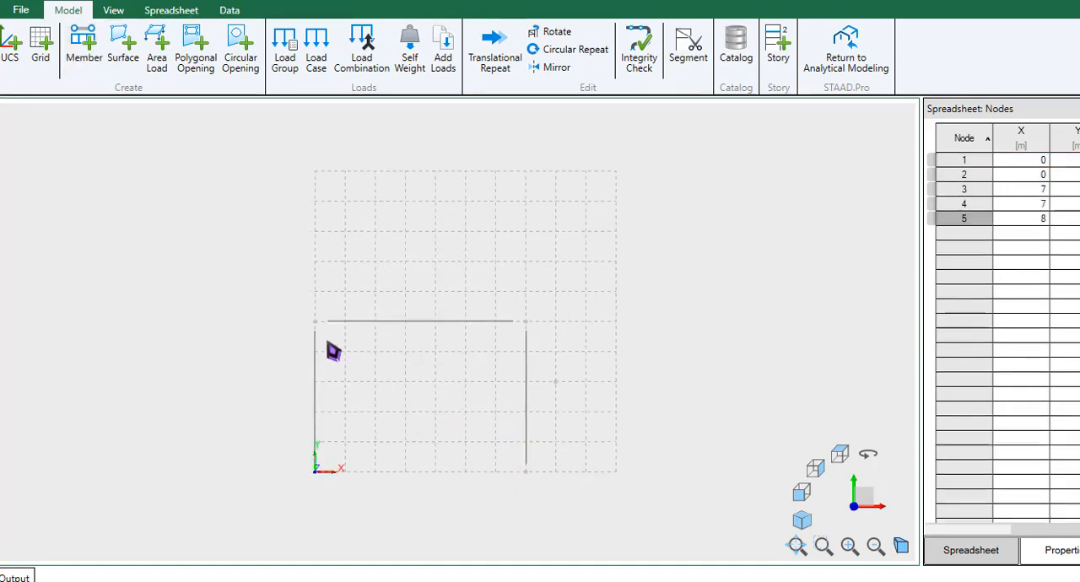
- Try window-selecting the two column base nodes together, and clear the selection
mouse_move(278, 294)
mouse_down()
mouse_move(393, 411)
mouse_move(275, 292)
mouse_up()
drag(306, 454, 594, 503)
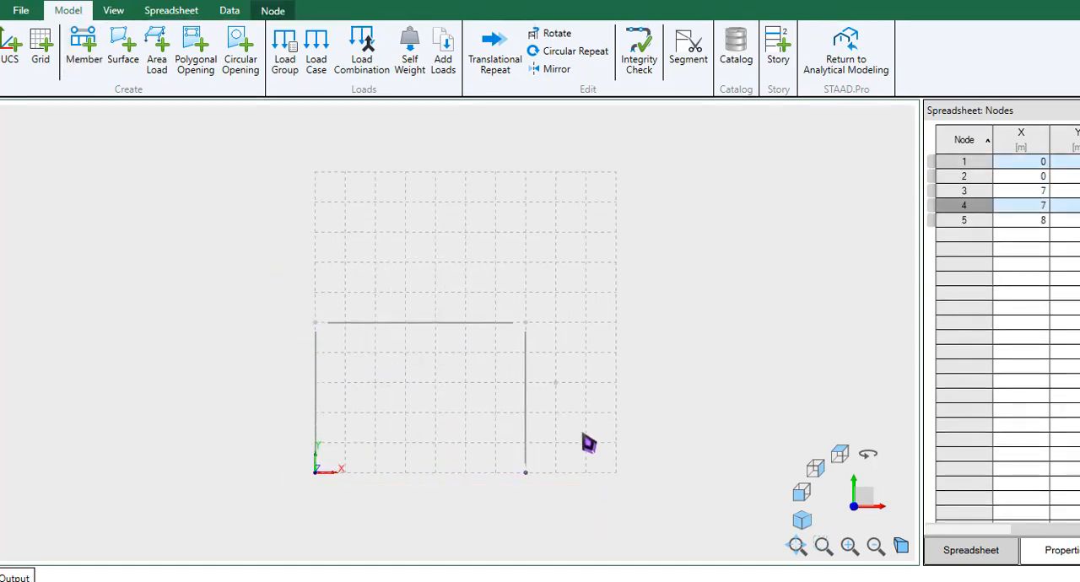
drag(272, 437, 592, 503)
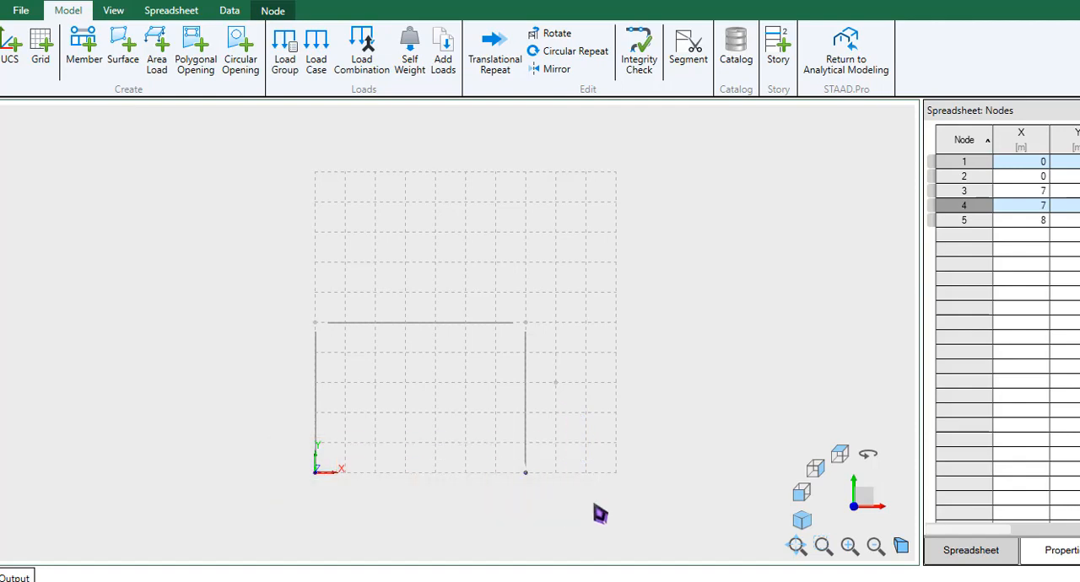
click(381, 458)
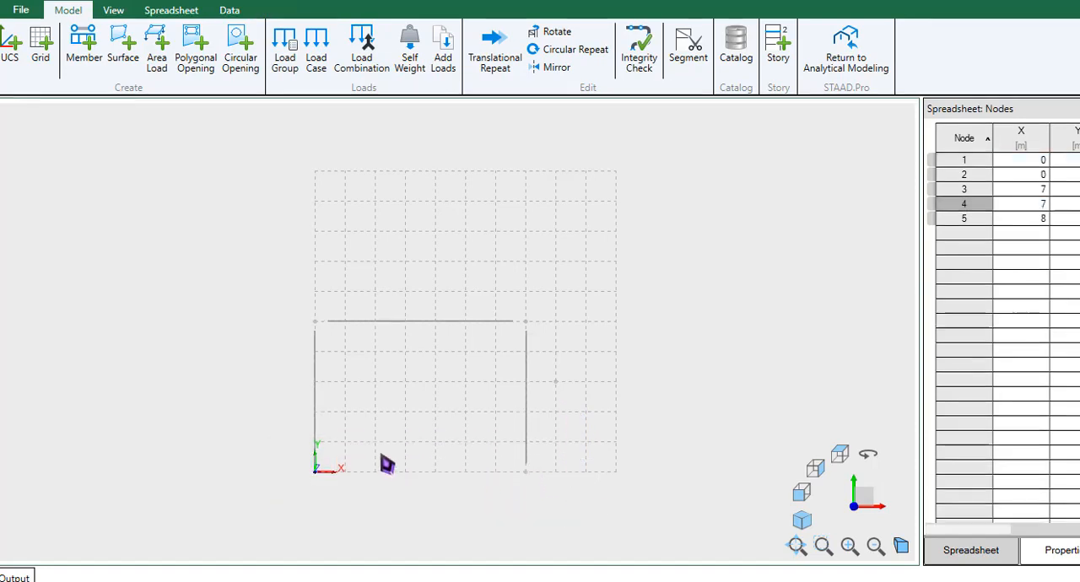
- Try picking the beam-column corner node at X = 7 m and the beam individually, clearing each selection
click(531, 417)
click(540, 382)
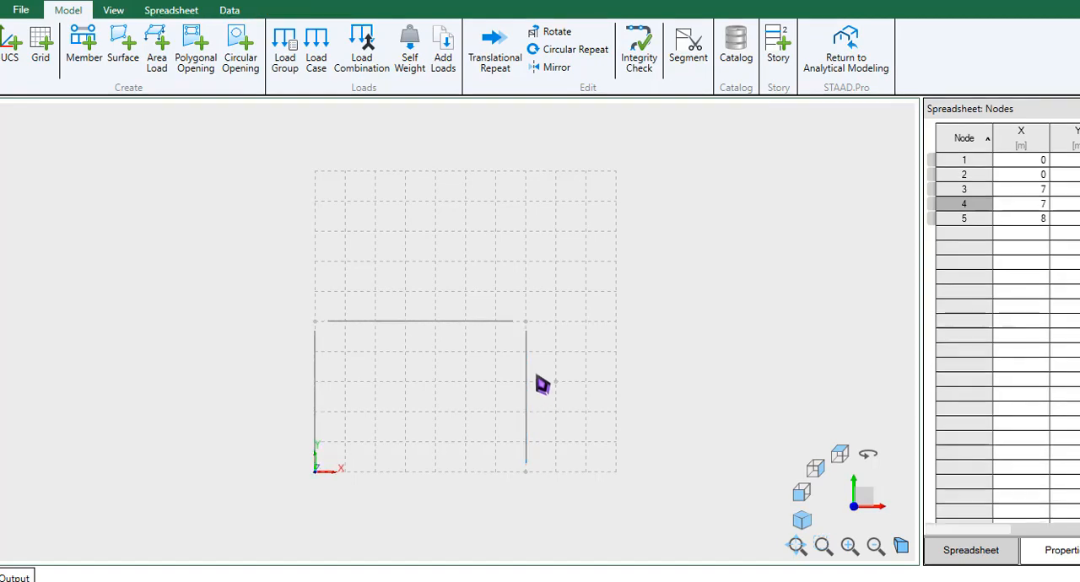
click(537, 329)
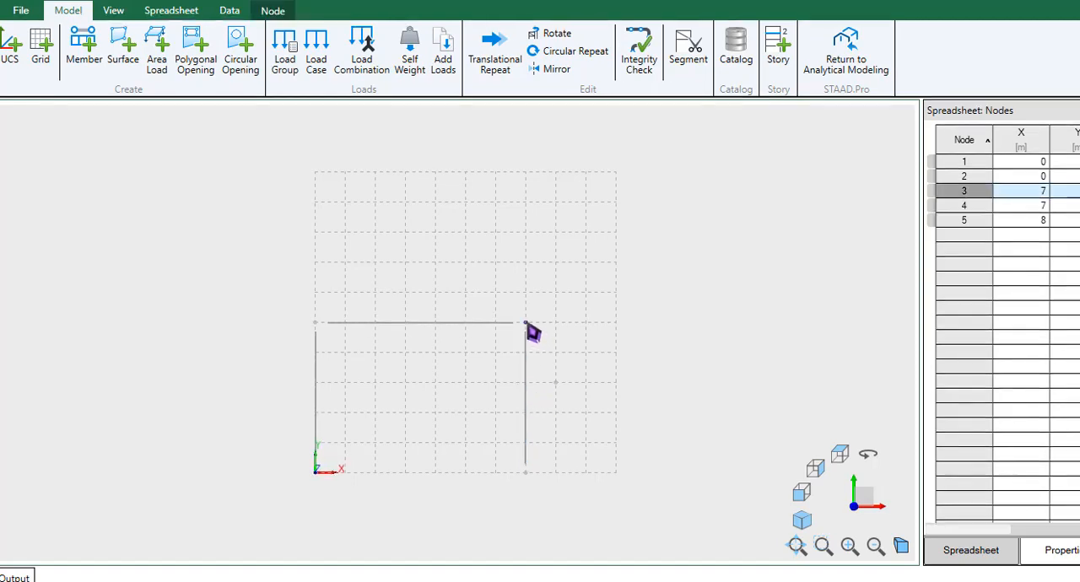
click(567, 336)
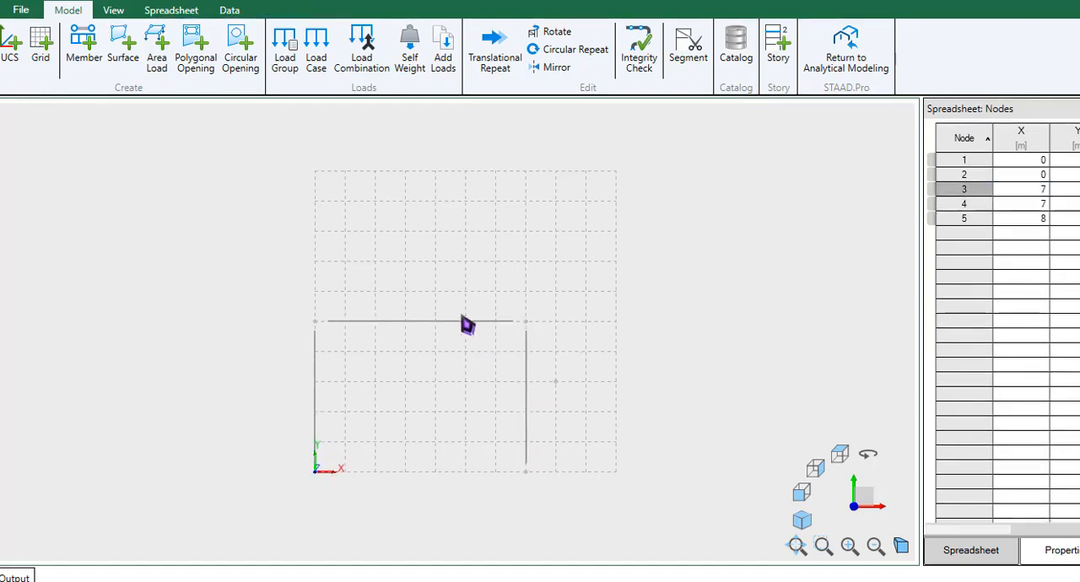
click(422, 320)
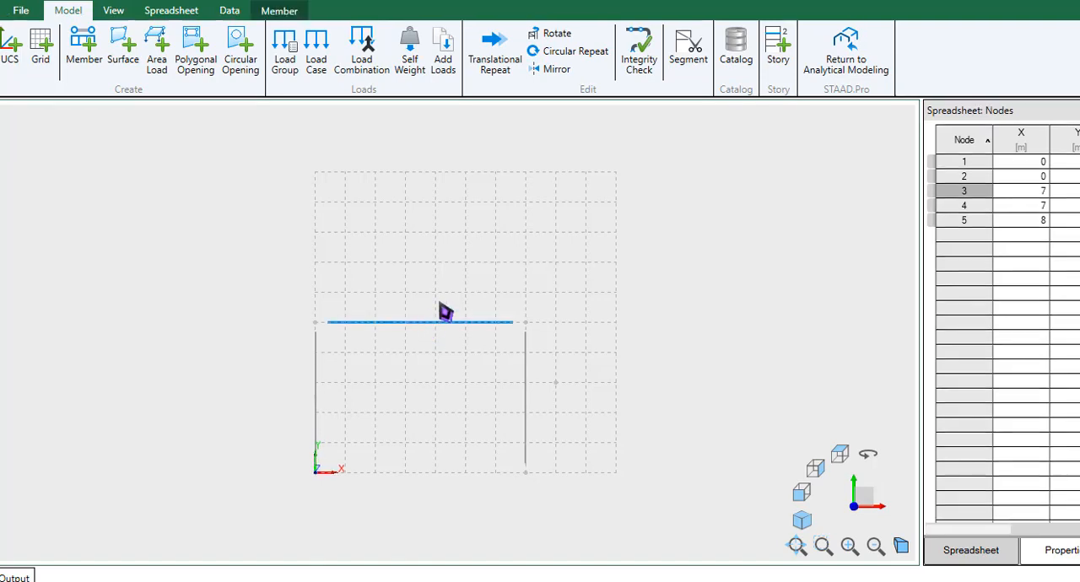
click(439, 475)
- Assign fixed supports to both column base nodes and view the frame isometrically
drag(265, 442, 565, 530)
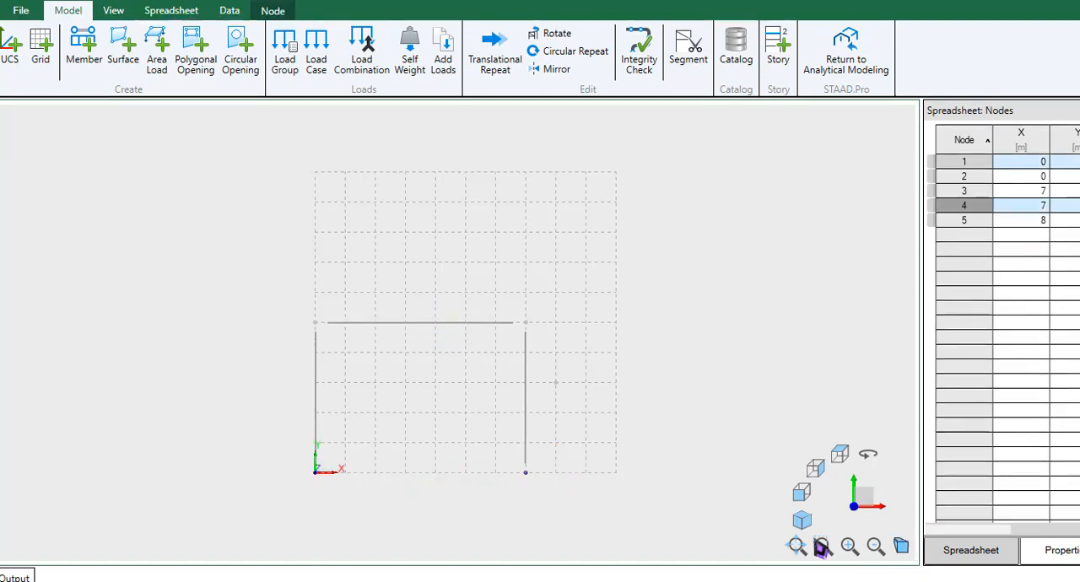
click(801, 519)
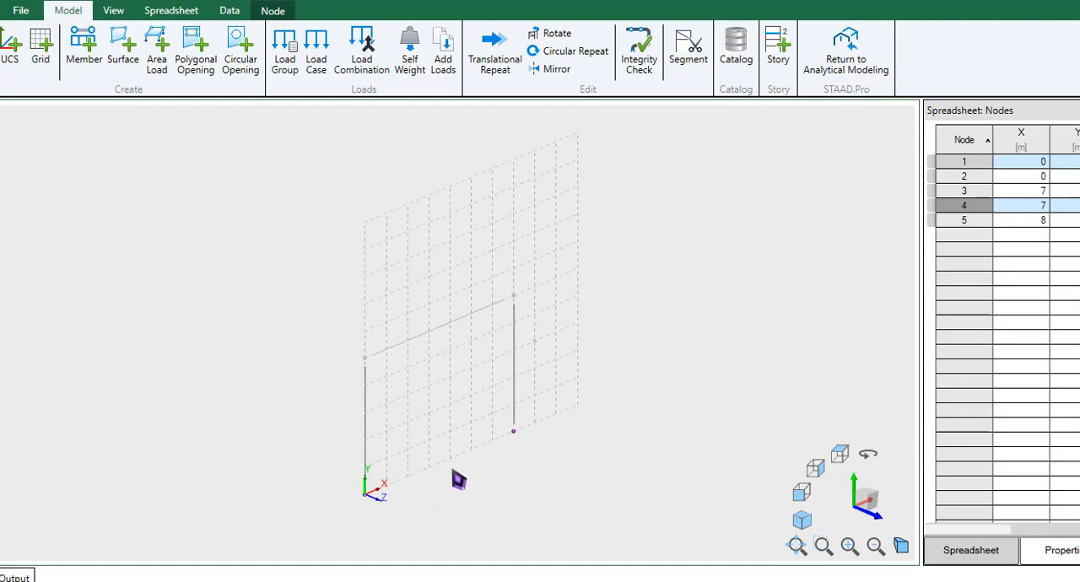
click(273, 11)
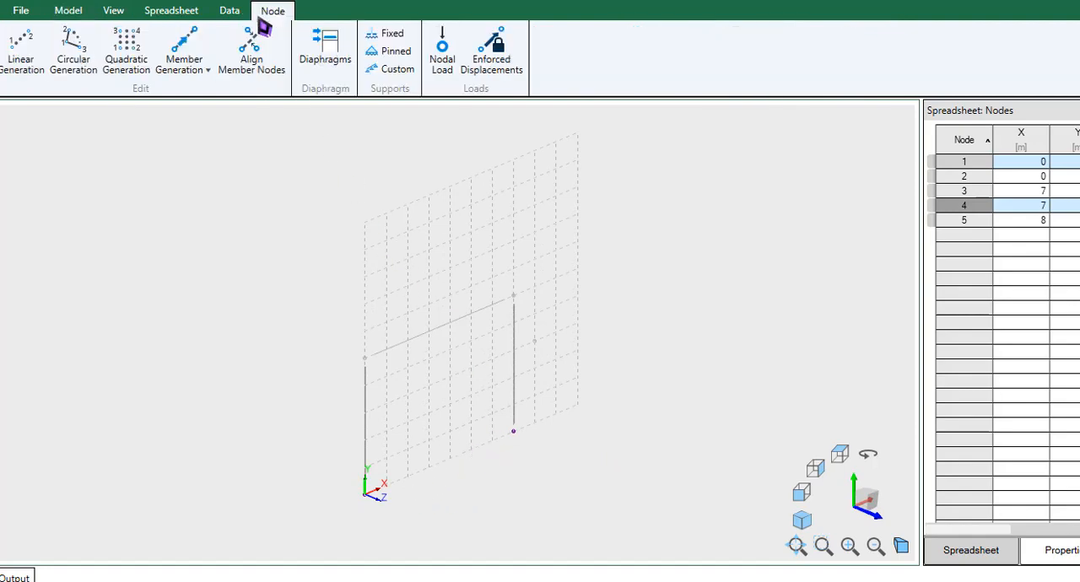
click(388, 34)
middle_drag(432, 332, 440, 302)
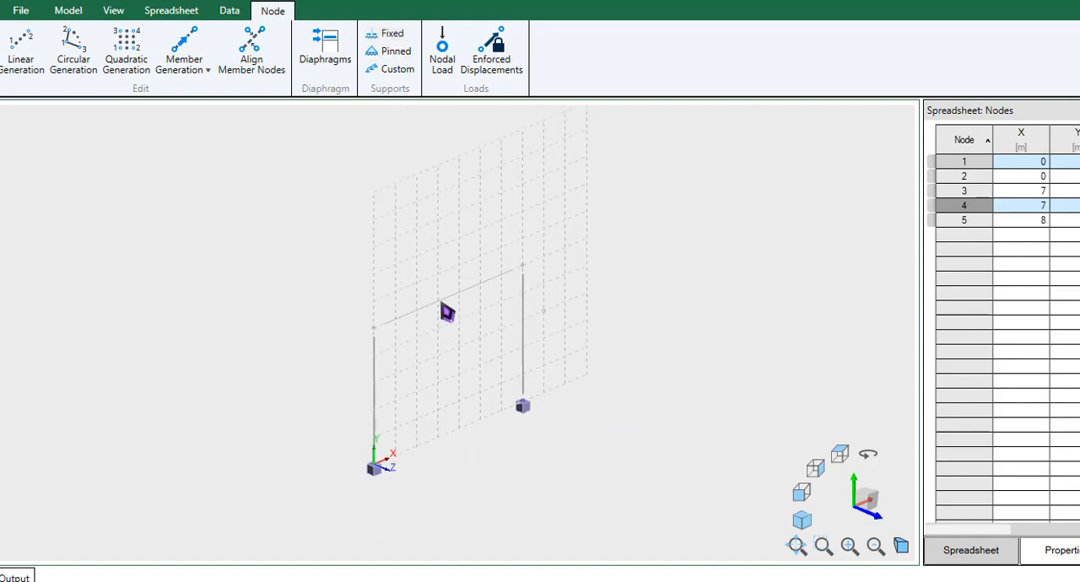
scroll(384, 468, up, 5)
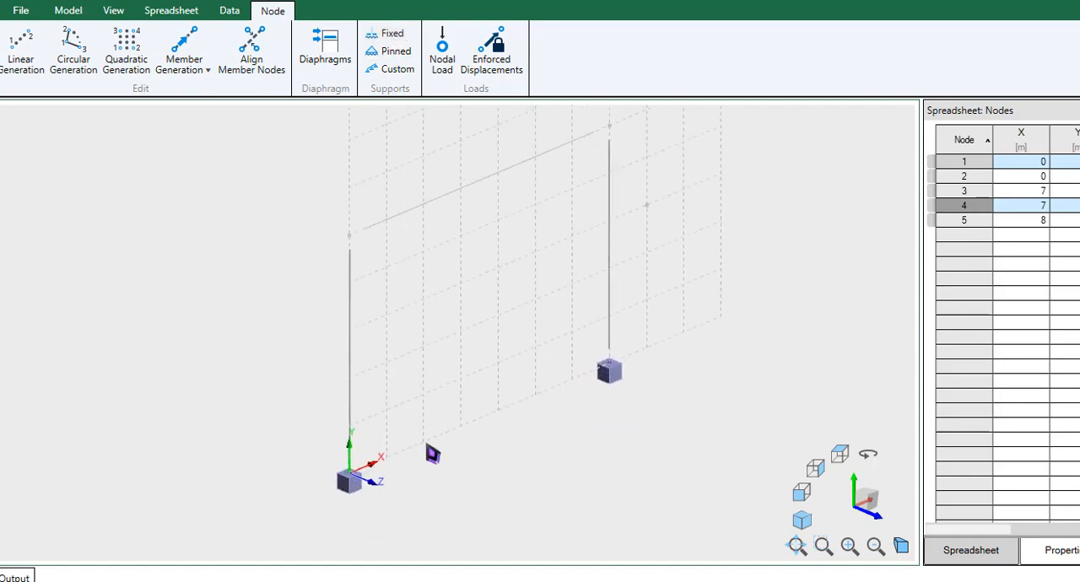
- Examine the custom support settings and the Restraints and Springs support types, and leave without assigning one
click(391, 68)
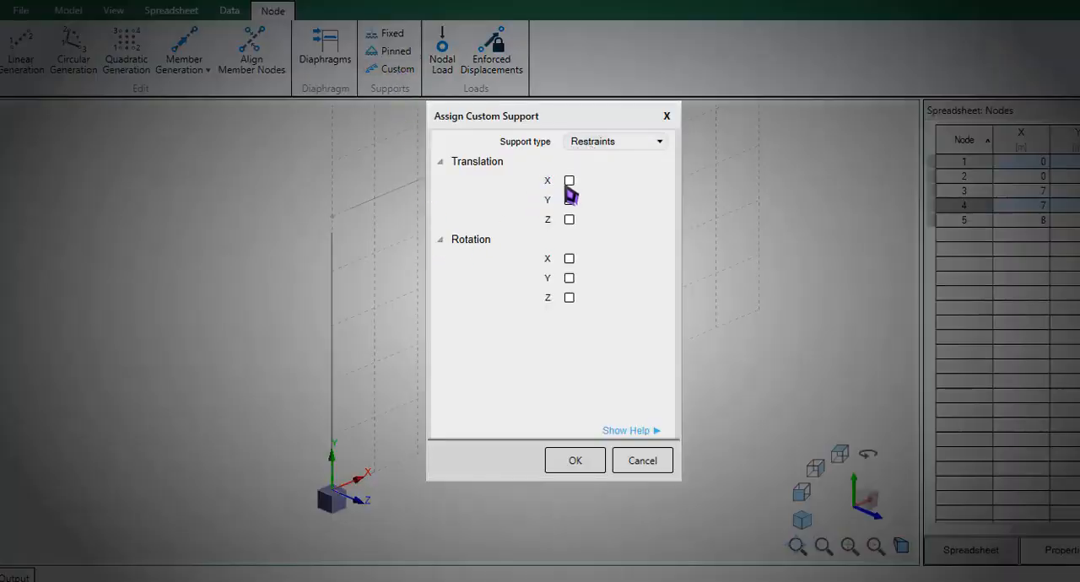
click(616, 144)
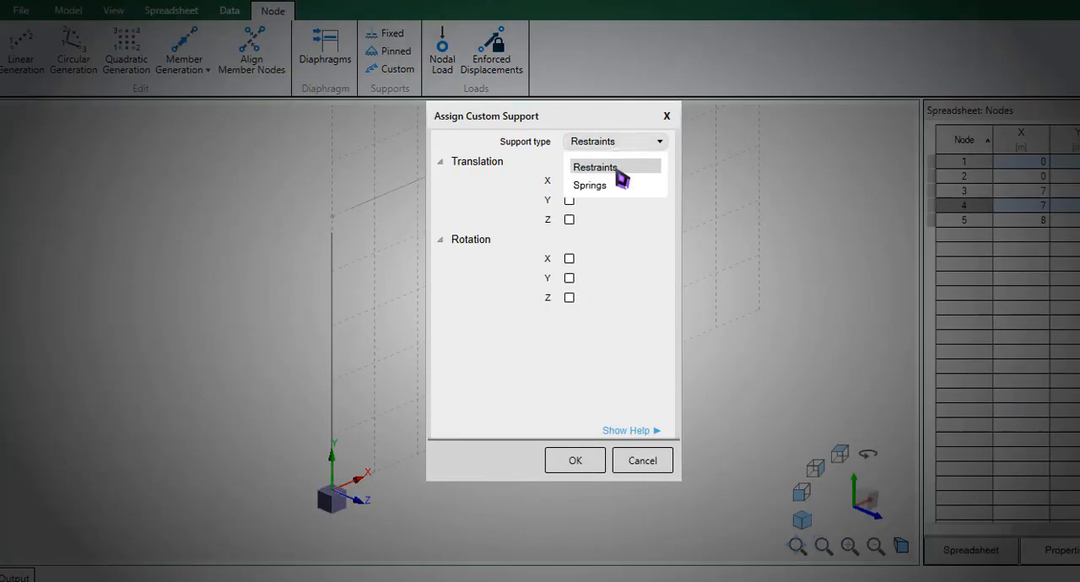
click(635, 300)
click(641, 460)
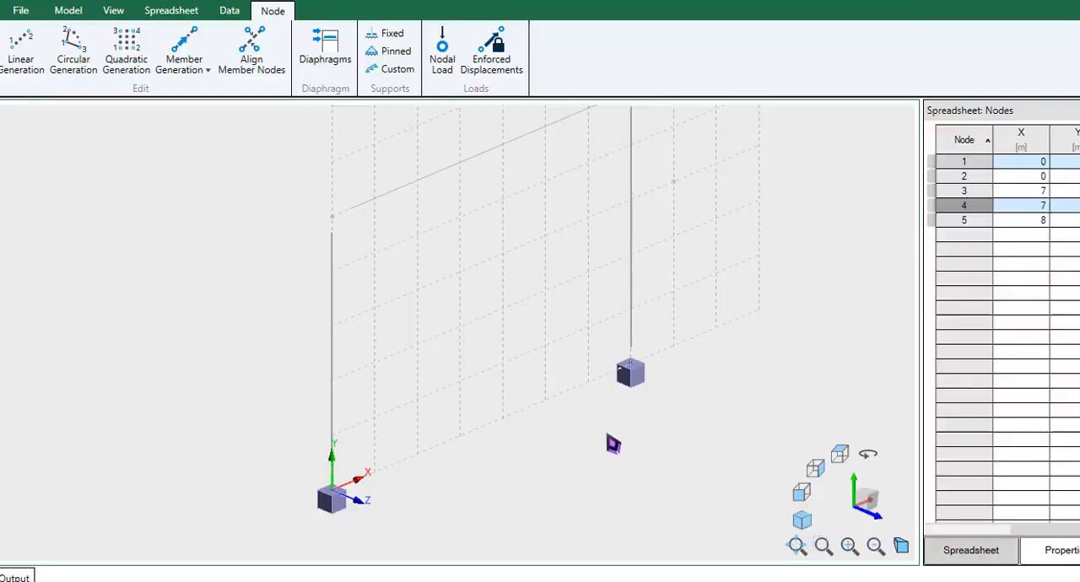
- Select all three frame members: both columns and the beam
scroll(528, 399, up, 3)
scroll(539, 446, down, 5)
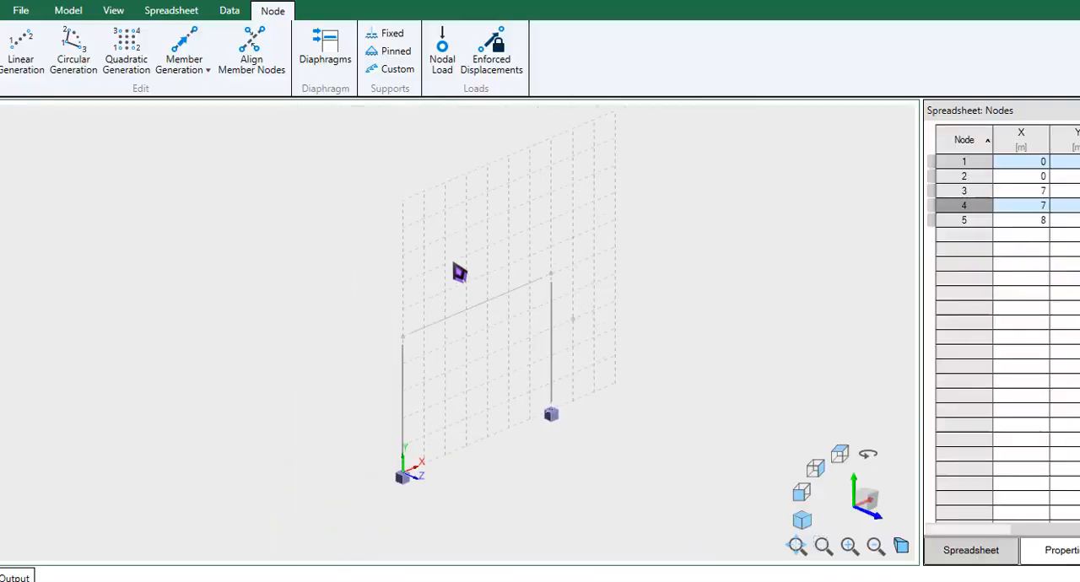
click(554, 337)
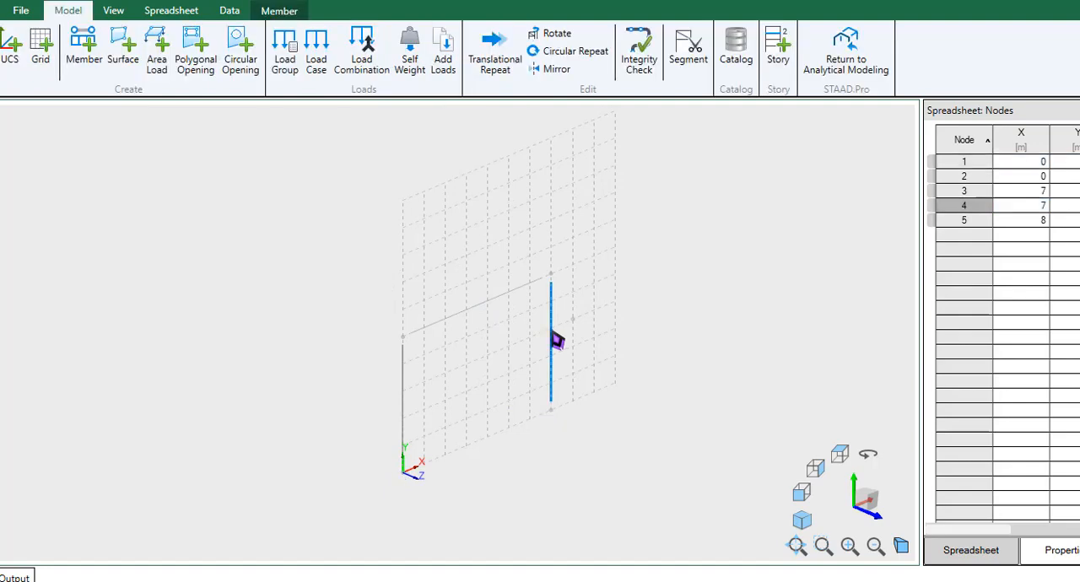
ctrl+click(513, 297)
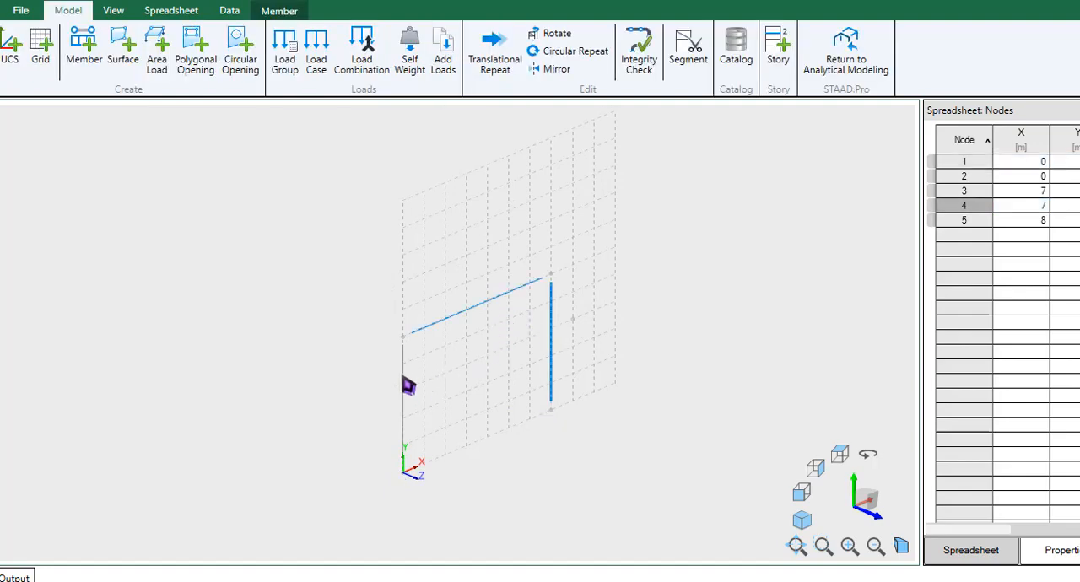
ctrl+click(403, 380)
- Switch to the Windows Ink Sketchpad and write the fraction EI/L on a blank page
key(super+w)
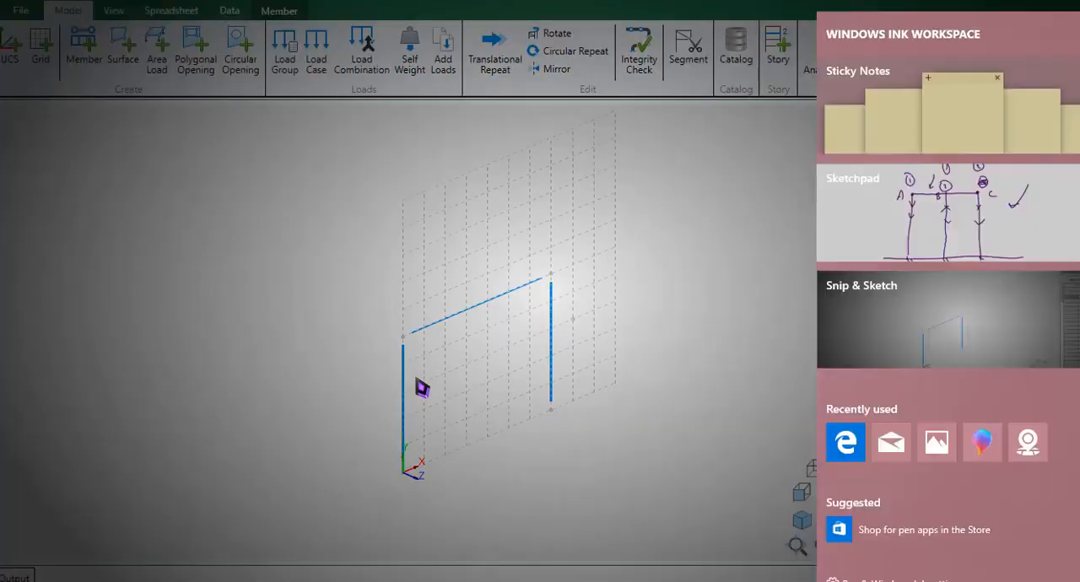
click(1018, 241)
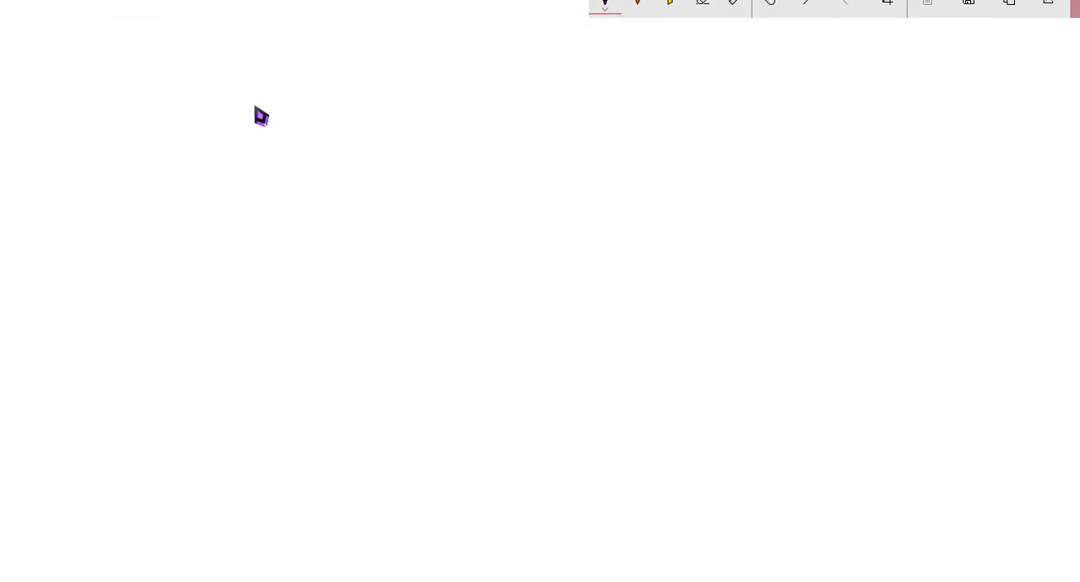
mouse_move(270, 98)
mouse_down()
mouse_move(238, 102)
mouse_move(262, 160)
mouse_move(260, 134)
mouse_up()
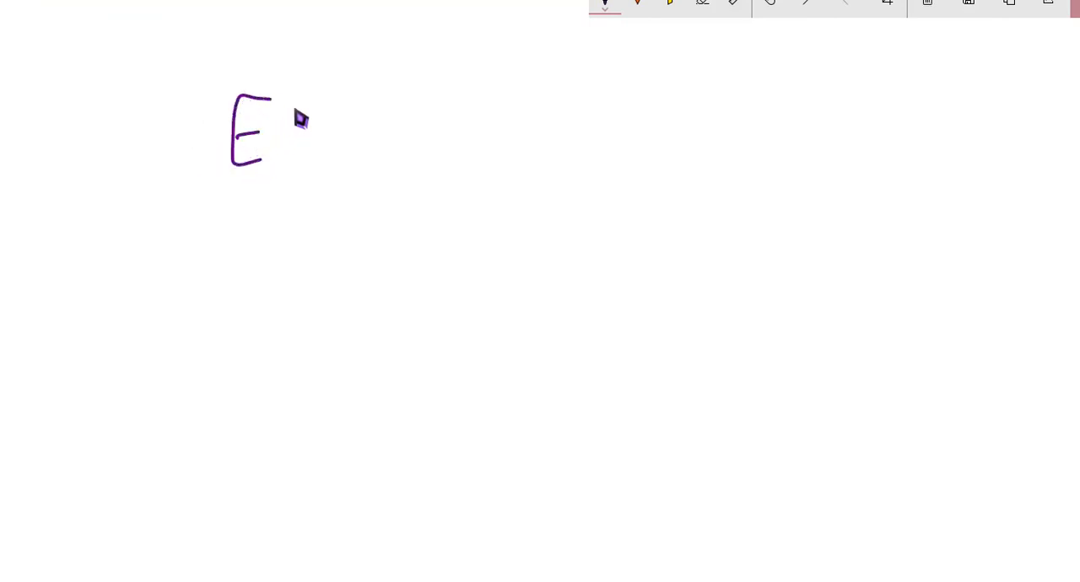
drag(296, 102, 297, 158)
drag(285, 160, 314, 155)
drag(275, 105, 306, 98)
drag(228, 173, 344, 166)
drag(258, 199, 296, 225)
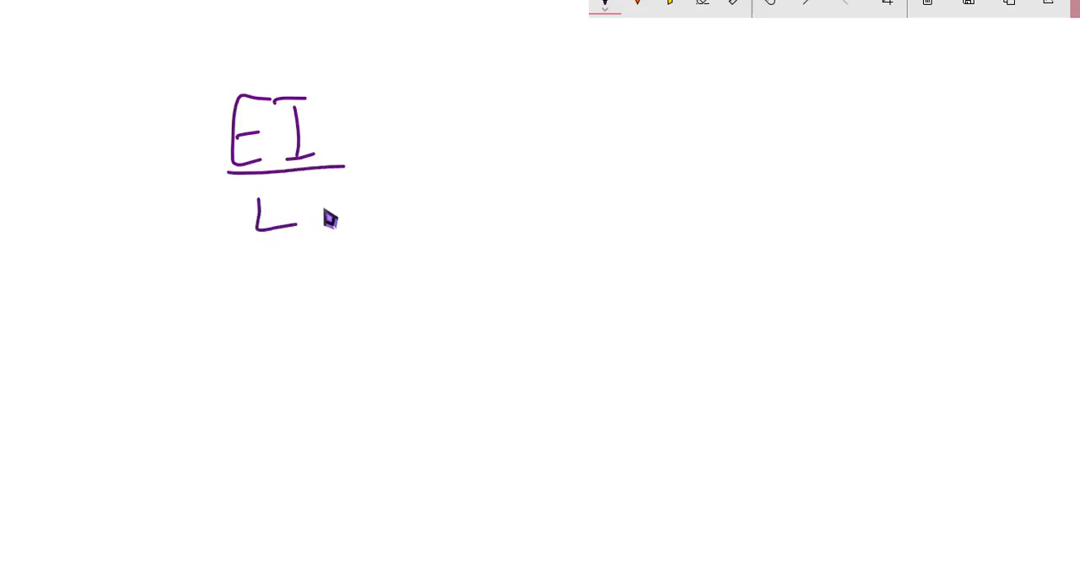
- Complete the stiffness formula with a bracketed 2×2 matrix (4, 2; 2, 4) after EI/L and "k =" before it
mouse_move(454, 87)
mouse_down()
mouse_move(388, 181)
mouse_move(467, 240)
mouse_up()
drag(546, 108, 582, 133)
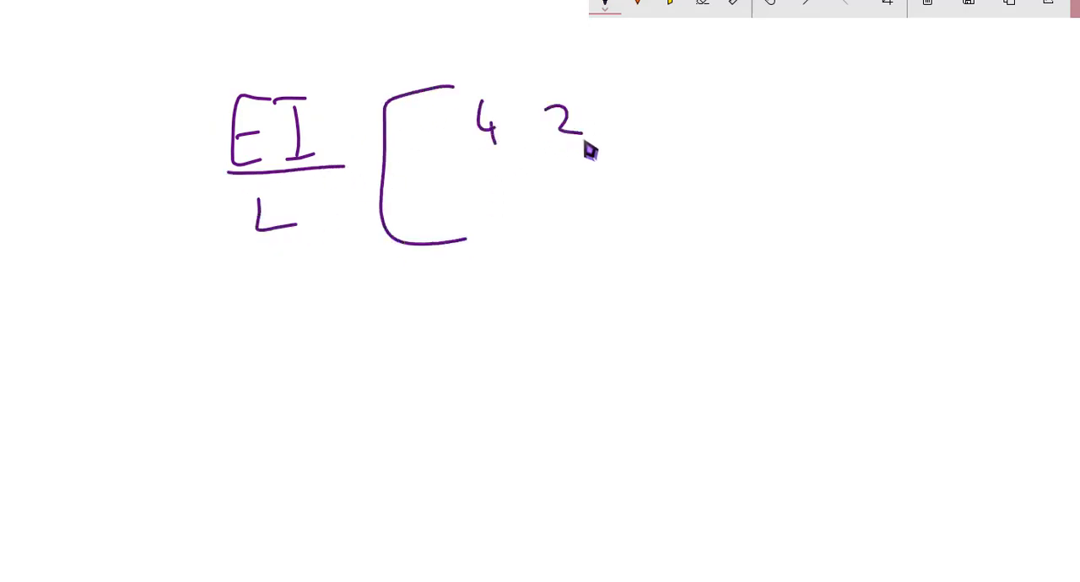
drag(478, 191, 504, 208)
drag(561, 179, 577, 218)
drag(588, 81, 583, 243)
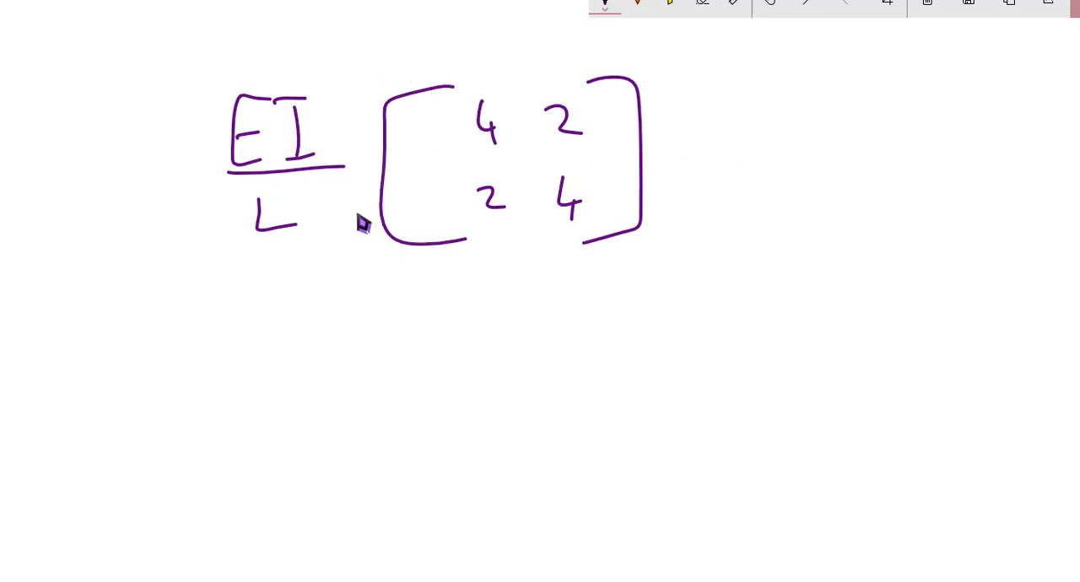
drag(95, 154, 86, 217)
mouse_move(109, 179)
mouse_down()
mouse_move(110, 195)
mouse_move(158, 192)
mouse_move(165, 205)
mouse_up()
click(141, 202)
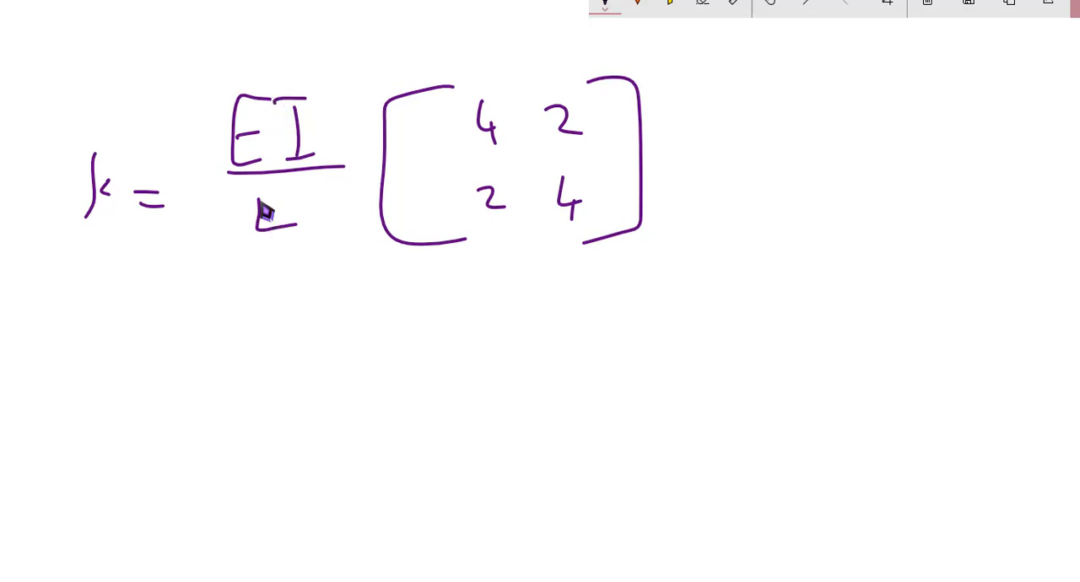
- Draw downward arrows from E and I in the formula and label the E arrow "Material"
drag(269, 178, 240, 197)
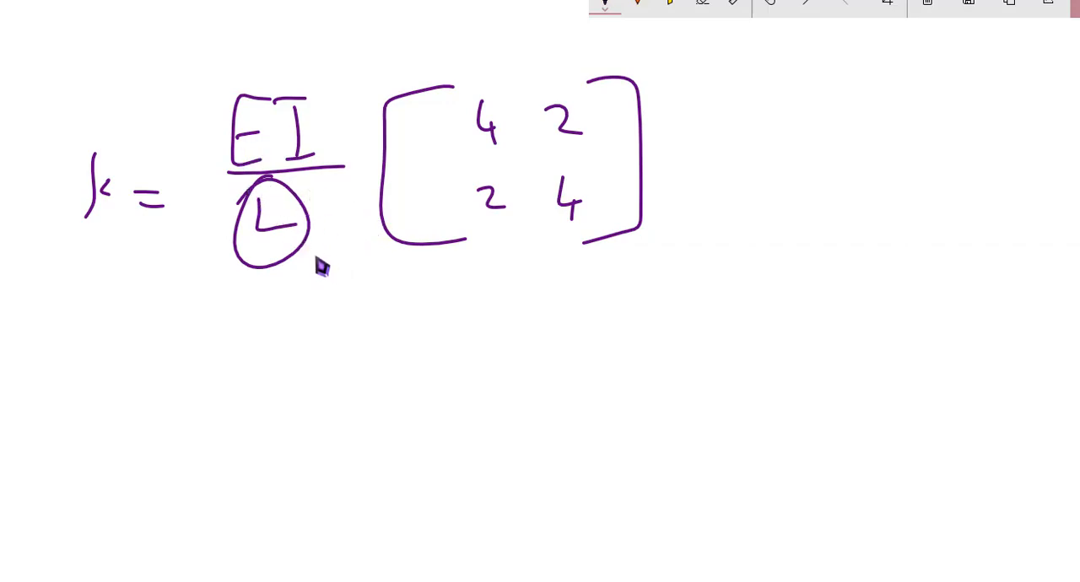
key(ctrl+z)
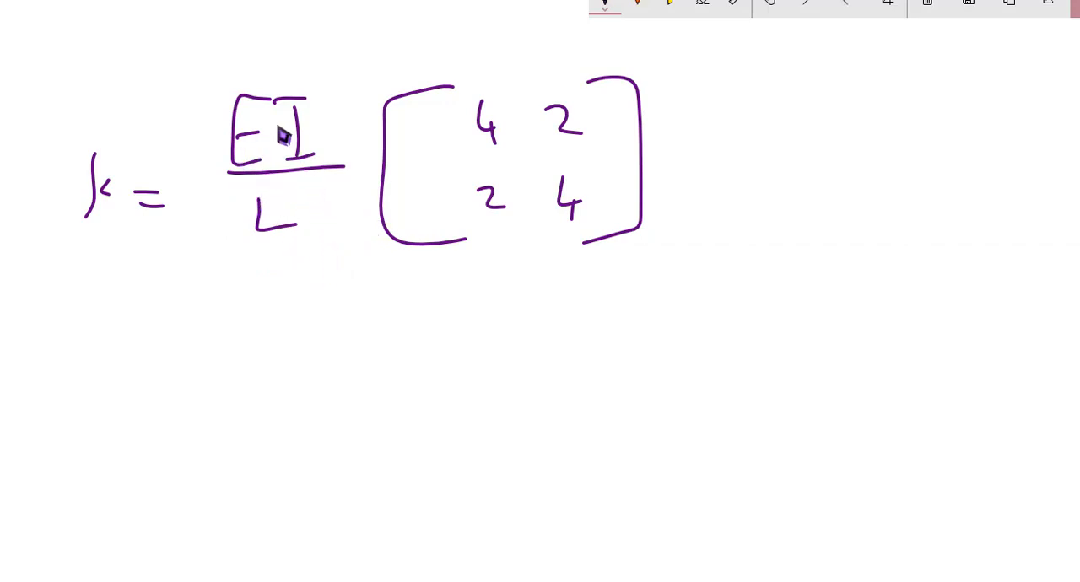
mouse_move(233, 155)
mouse_down()
mouse_move(208, 205)
mouse_move(215, 369)
mouse_move(234, 370)
mouse_up()
mouse_move(297, 157)
mouse_down()
mouse_move(338, 154)
mouse_move(351, 371)
mouse_move(373, 361)
mouse_up()
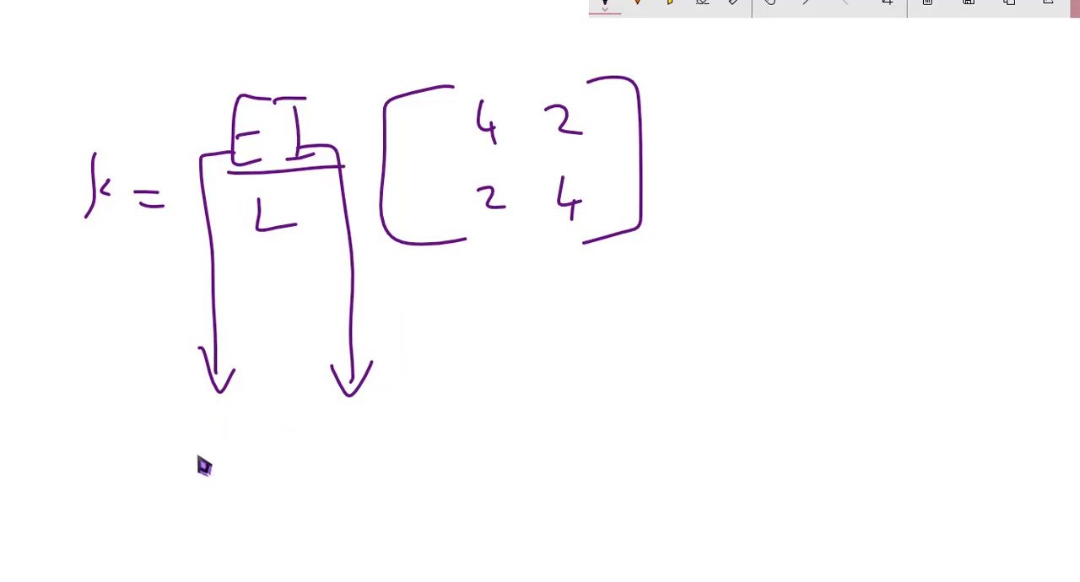
mouse_move(149, 462)
mouse_down()
mouse_move(240, 450)
mouse_move(318, 458)
mouse_up()
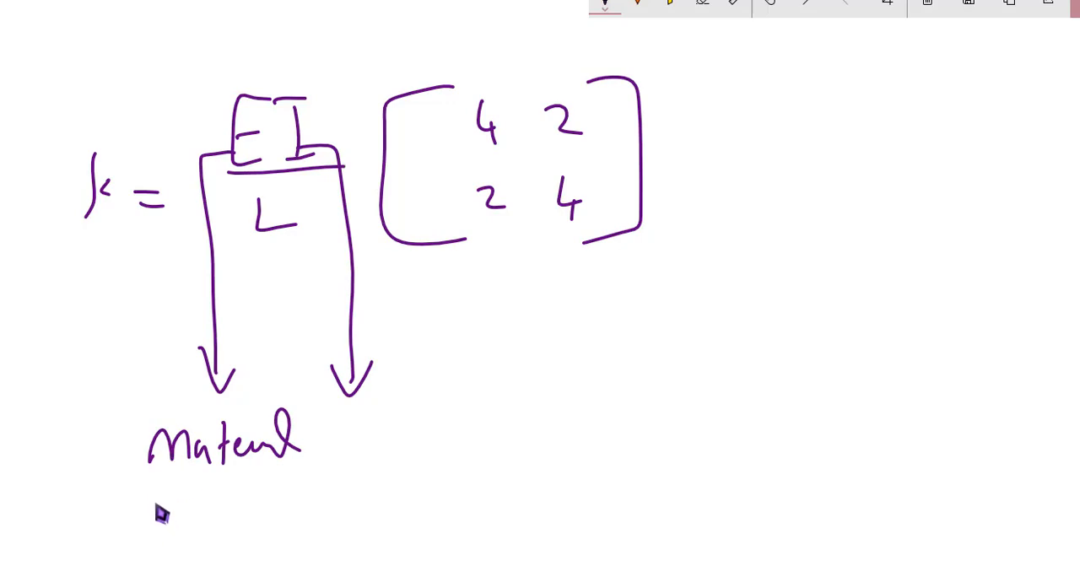
mouse_move(161, 509)
mouse_down()
mouse_move(195, 511)
mouse_move(222, 535)
mouse_move(261, 514)
mouse_up()
drag(123, 511, 251, 508)
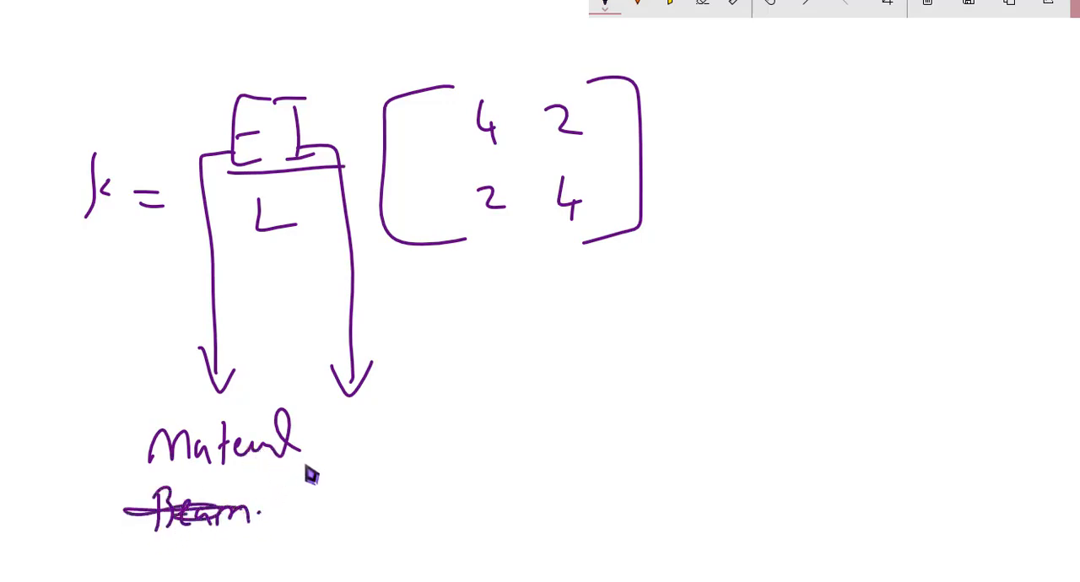
key(ctrl+z)
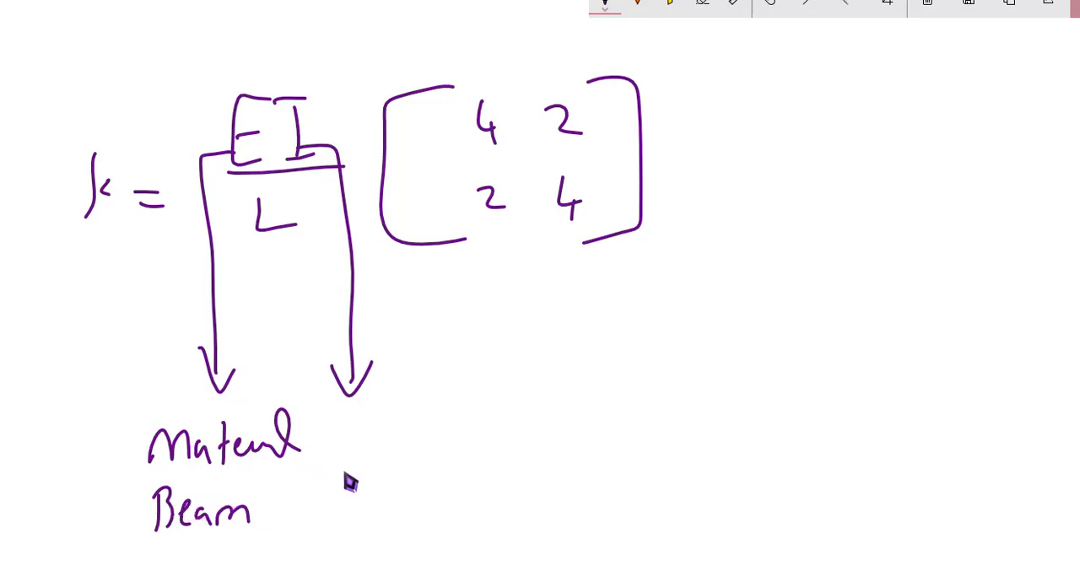
key(ctrl+z)
key(ctrl+z)
key(ctrl+z)
key(ctrl+z)
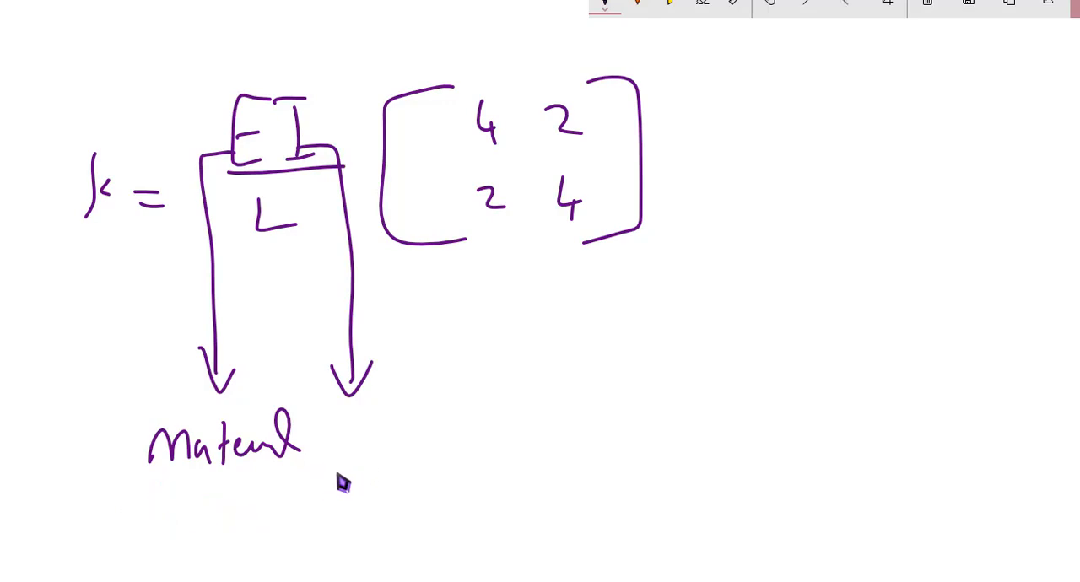
- Write "Conc. M20" under the Material label as the example material
drag(157, 503, 159, 532)
mouse_move(174, 516)
mouse_down()
mouse_move(163, 523)
mouse_move(179, 519)
mouse_up()
mouse_move(184, 532)
mouse_down()
mouse_move(305, 529)
mouse_move(314, 519)
mouse_up()
click(226, 520)
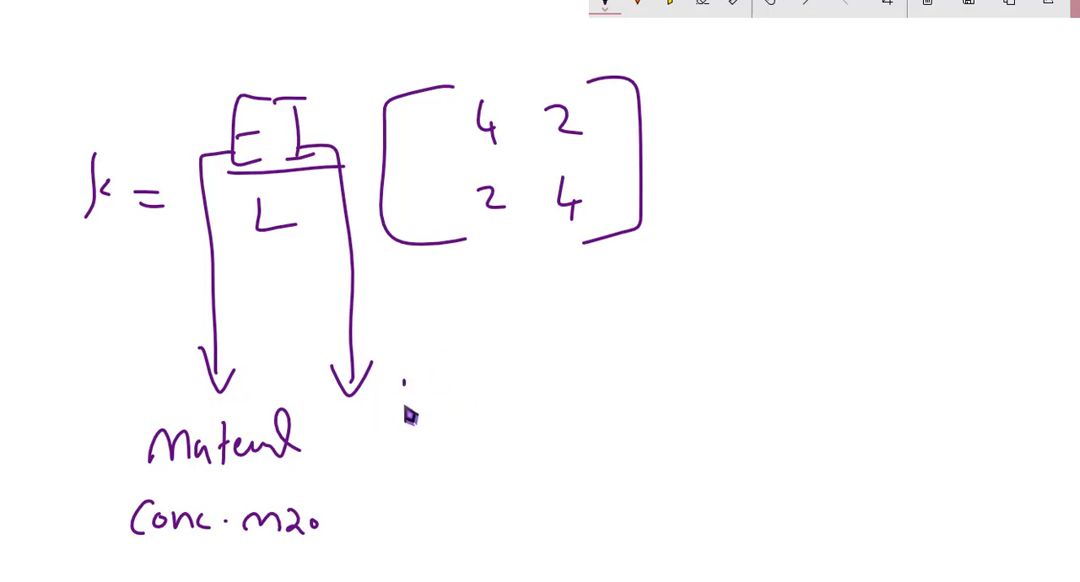
- Sketch a rectangular cross-section below the I arrow, marking its depth as 600 and dimensioning its width
mouse_move(403, 382)
mouse_down()
mouse_move(489, 393)
mouse_move(485, 365)
mouse_up()
drag(396, 371, 485, 365)
mouse_move(551, 367)
mouse_down()
mouse_move(572, 478)
mouse_move(589, 469)
mouse_up()
mouse_move(617, 384)
mouse_down()
mouse_move(613, 406)
mouse_move(628, 418)
mouse_up()
drag(645, 408, 679, 409)
mouse_move(400, 530)
mouse_down()
mouse_move(402, 556)
mouse_move(506, 527)
mouse_up()
drag(510, 516, 506, 547)
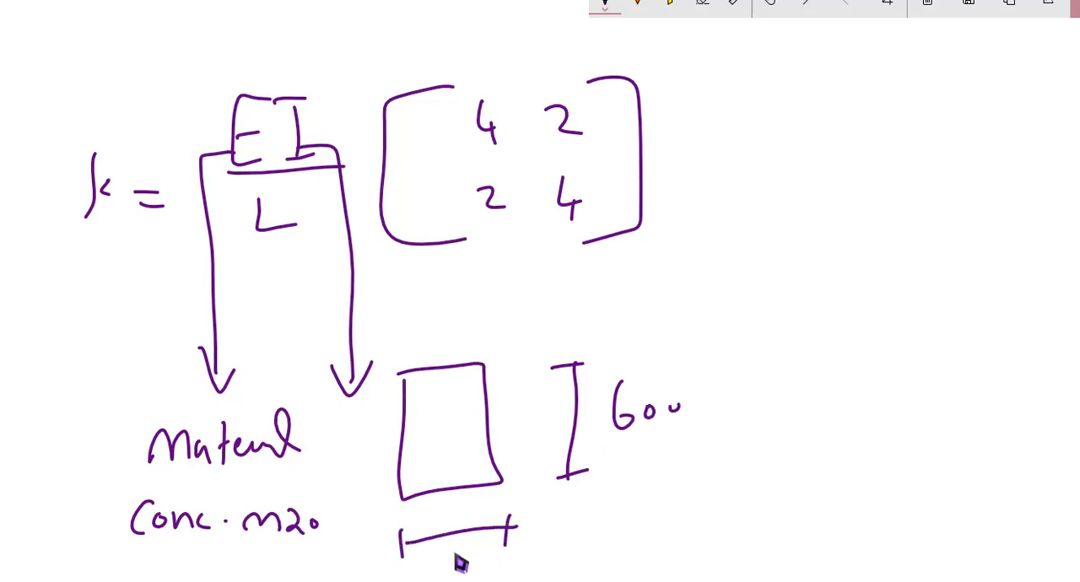
mouse_move(430, 559)
mouse_down()
mouse_move(455, 573)
mouse_move(482, 555)
mouse_up()
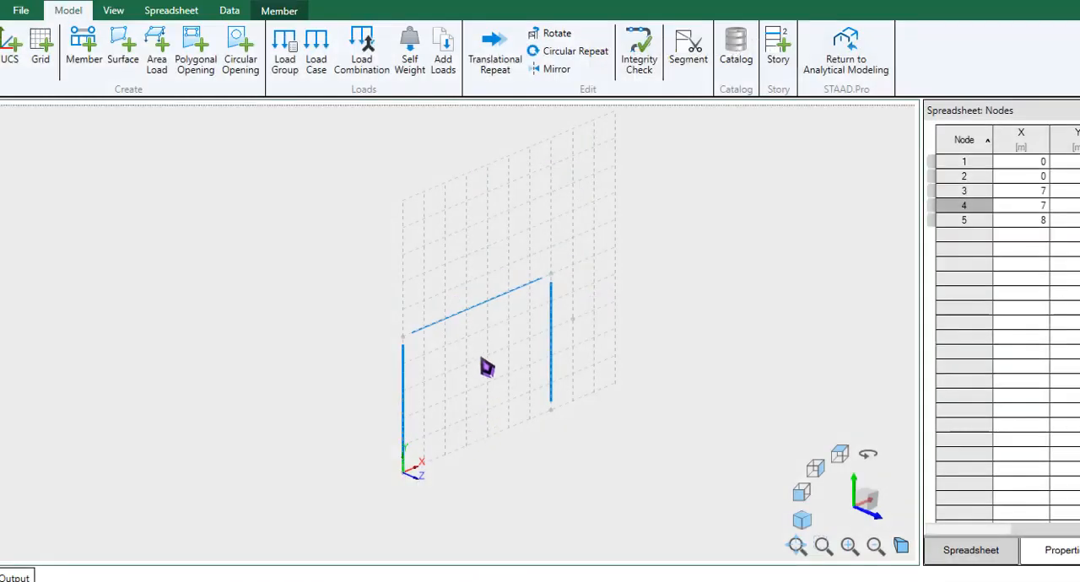
- Open the section assignment for the three selected frame members
click(274, 11)
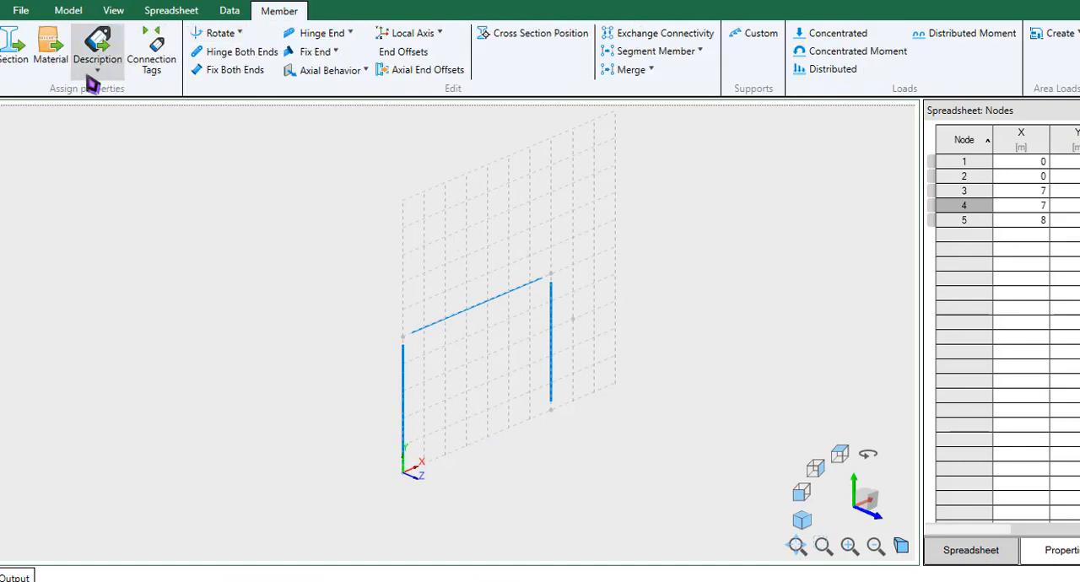
click(25, 66)
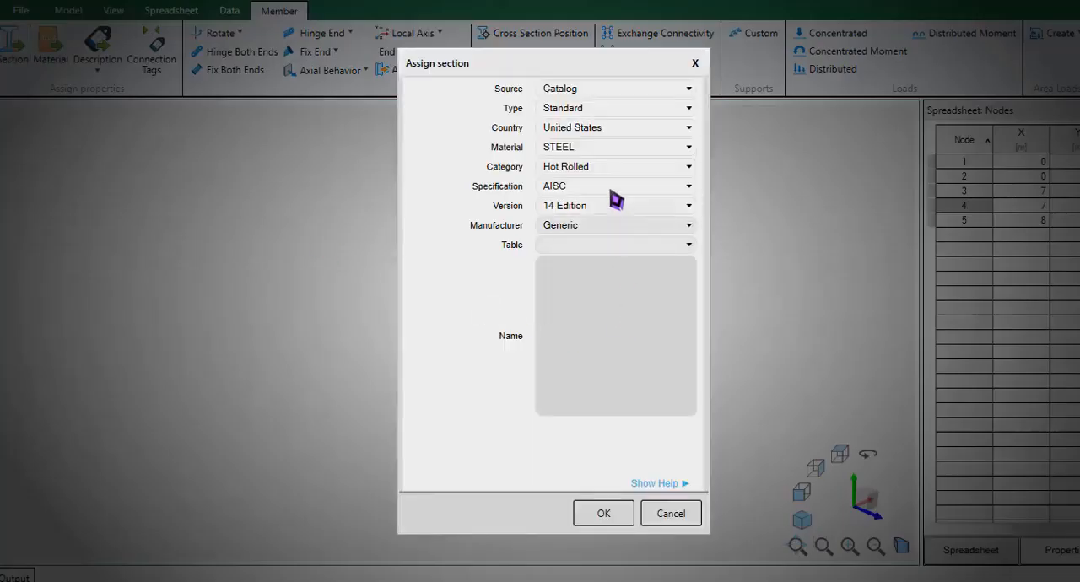
click(605, 110)
click(605, 110)
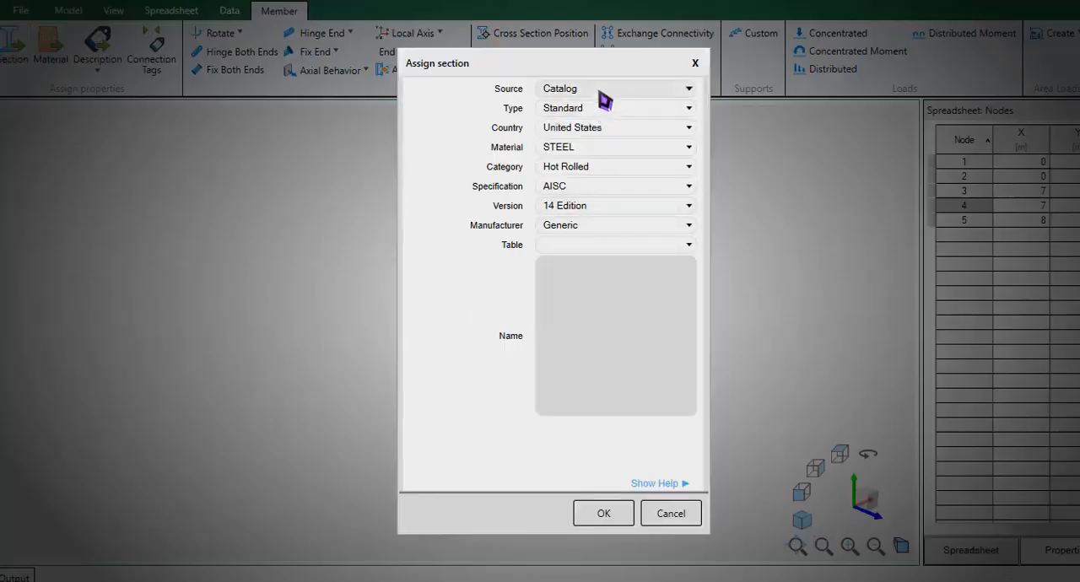
- Set the section catalog's country to India and its material to STEEL
click(600, 91)
click(605, 116)
click(599, 130)
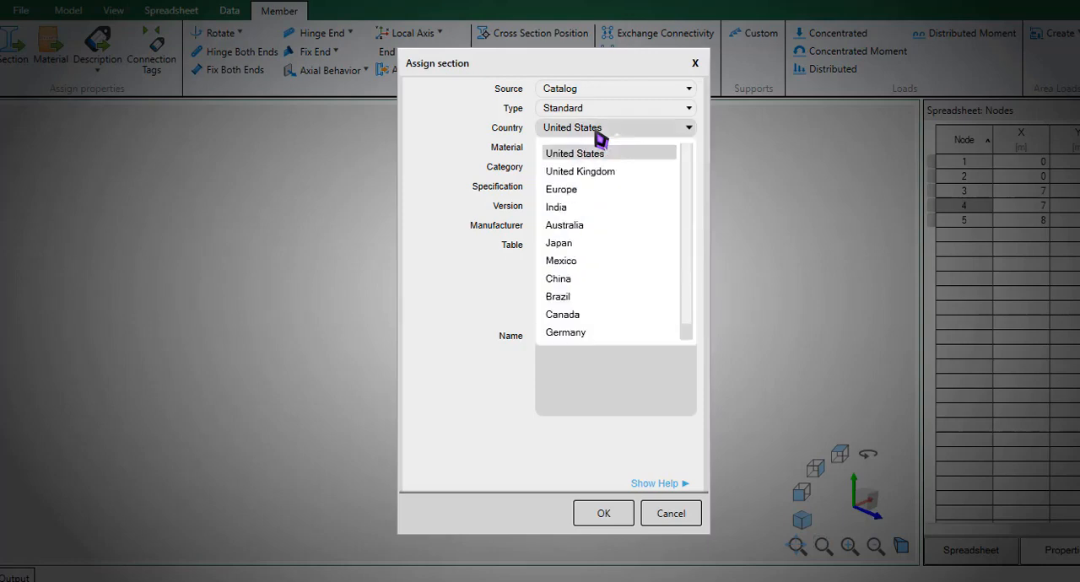
scroll(576, 304, down, 1)
scroll(582, 297, up, 1)
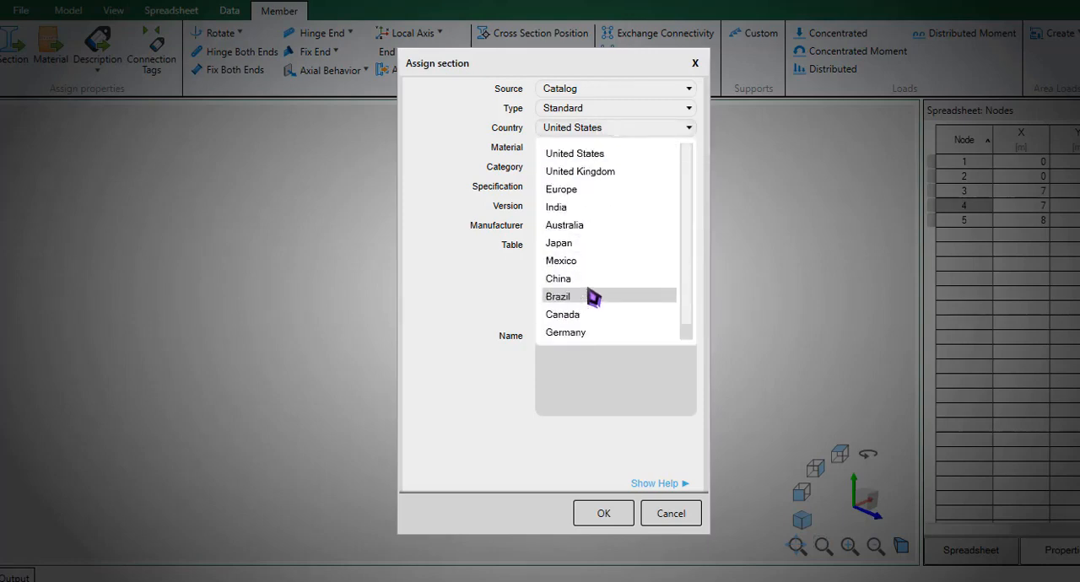
click(584, 208)
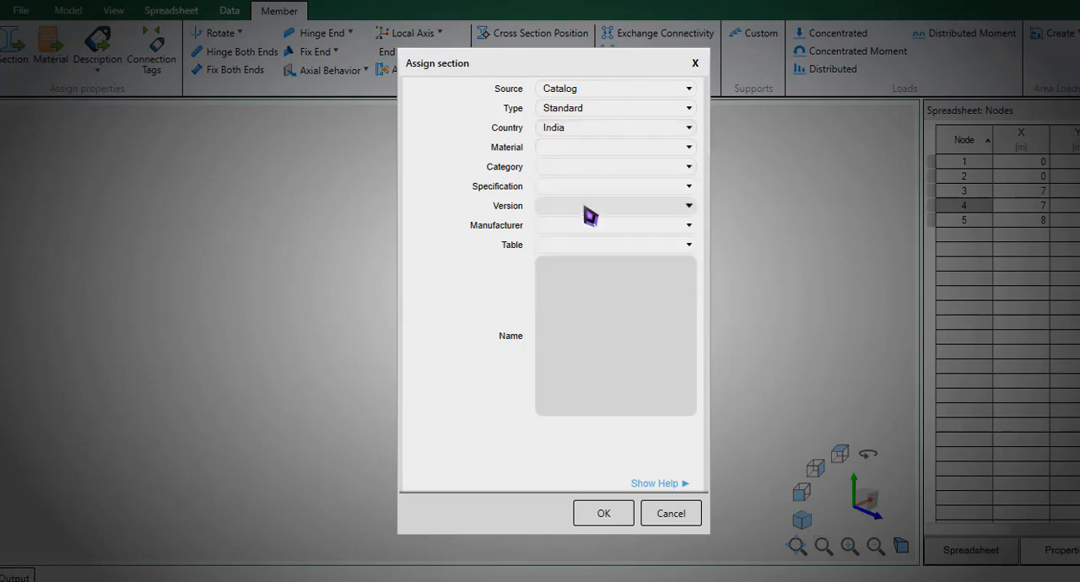
click(587, 149)
click(580, 173)
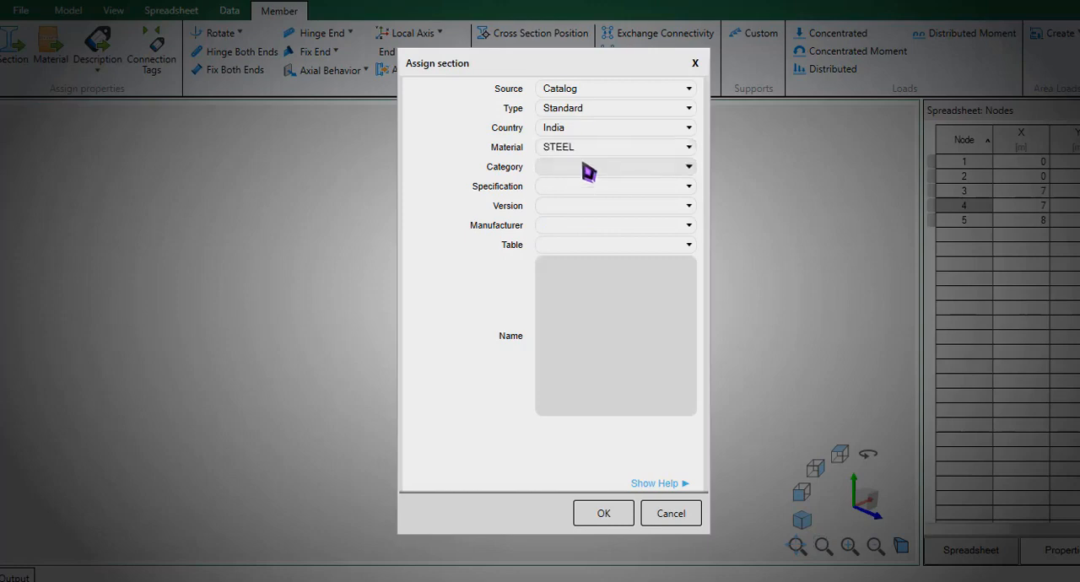
- Narrow the section catalog to category Hot Rolled, specification BIS, version 808 : 1989 and manufacturer Generic
click(587, 168)
click(590, 194)
click(589, 189)
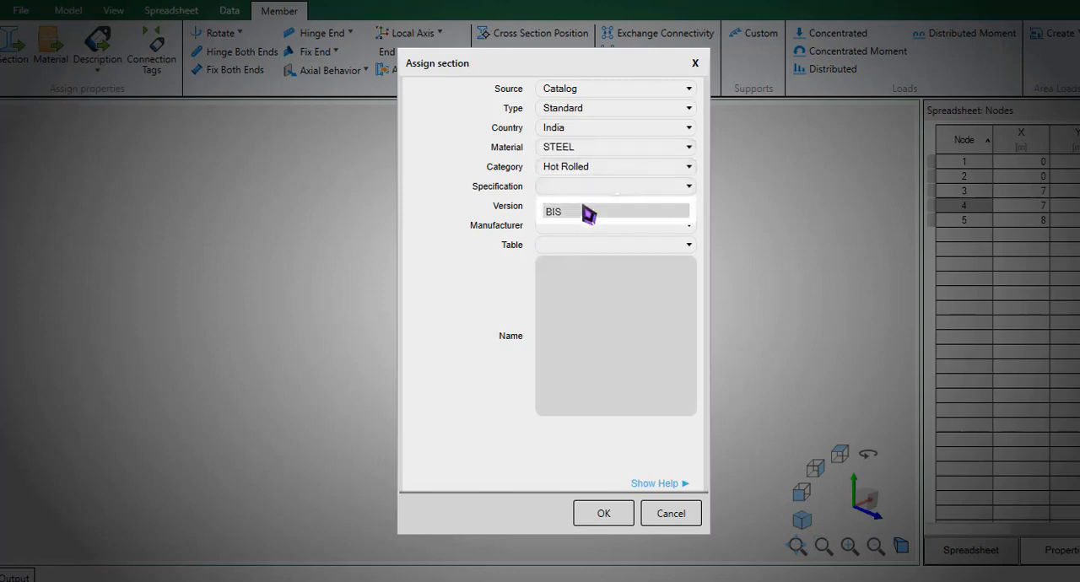
click(586, 210)
click(586, 207)
click(585, 231)
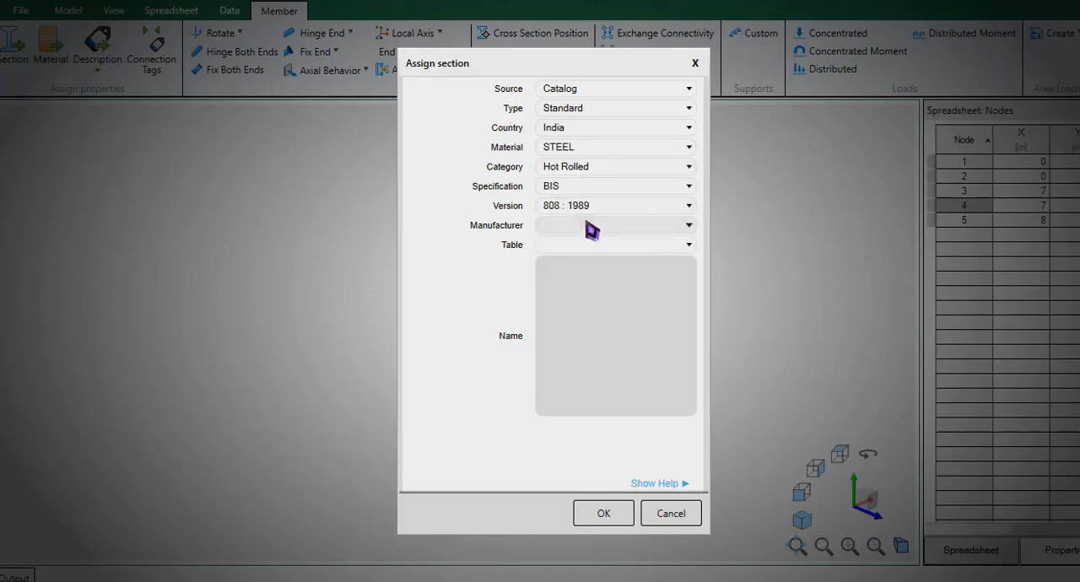
click(586, 225)
click(588, 249)
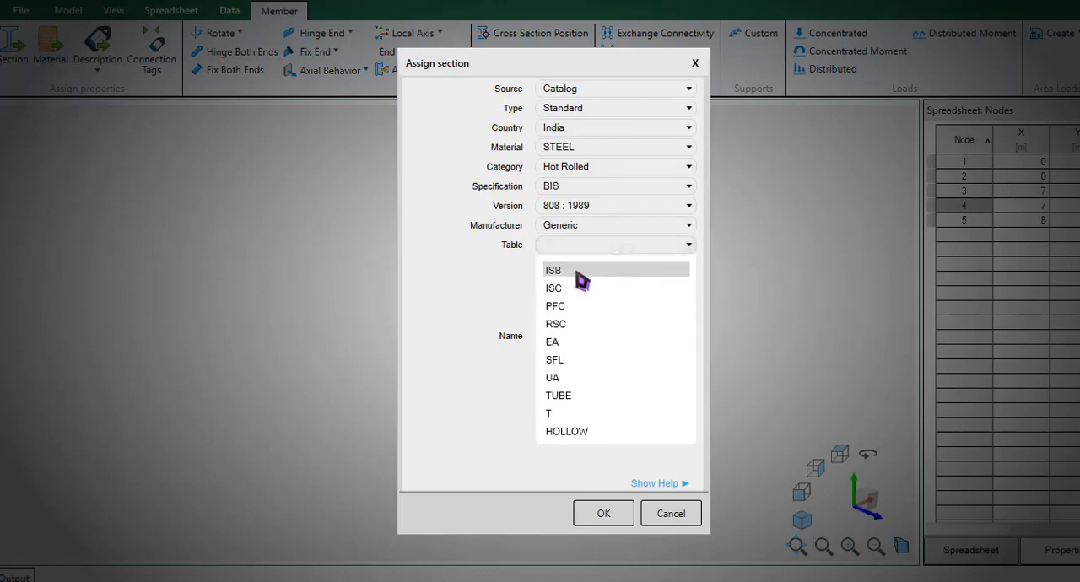
- Choose the ISB section table and browse its standard section names
click(580, 271)
scroll(596, 313, down, 7)
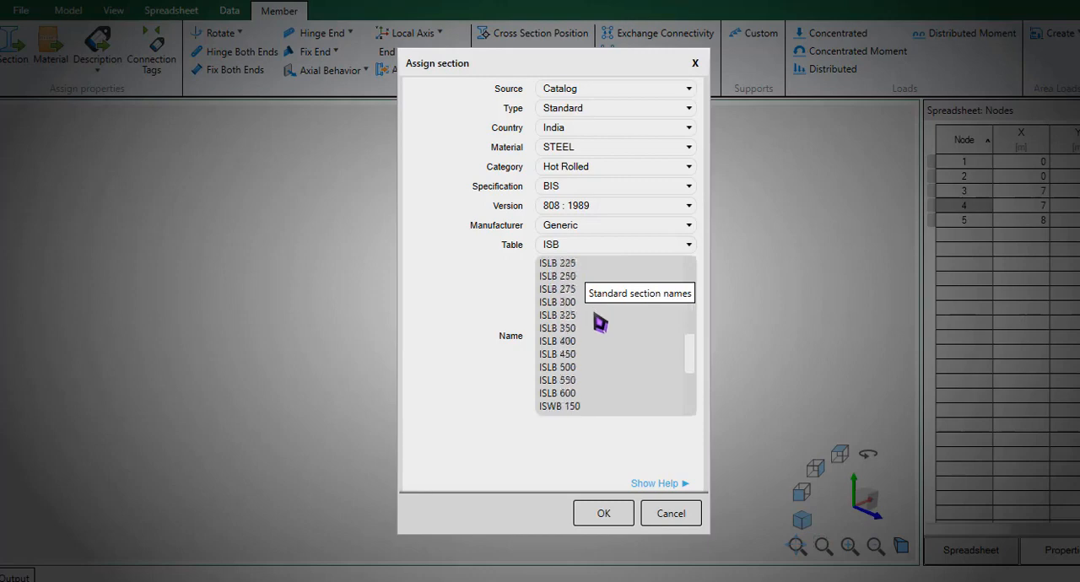
scroll(601, 317, up, 5)
scroll(605, 321, up, 3)
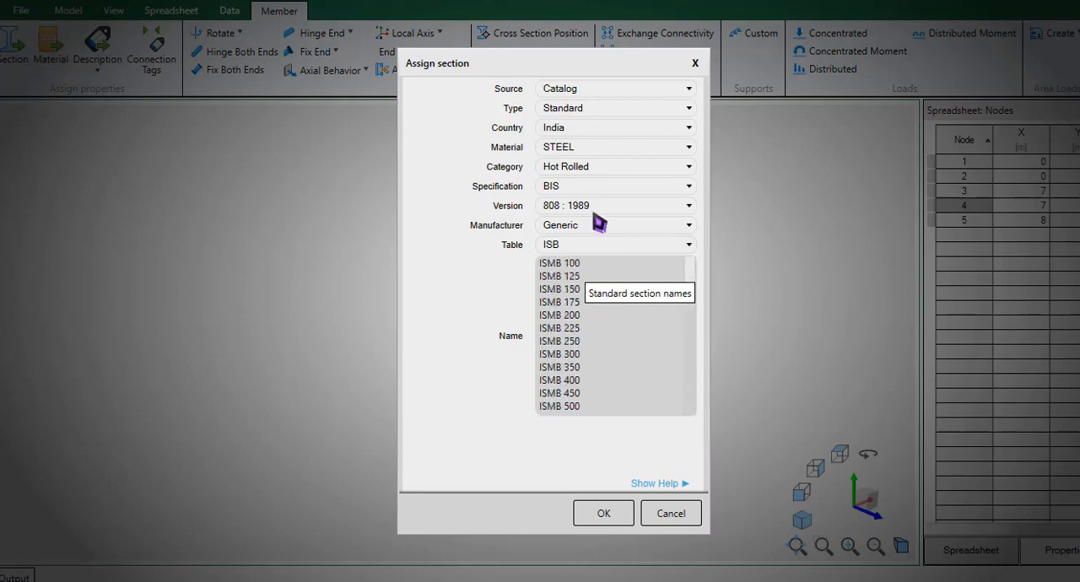
- Change the section type to Prismatic and choose Solid Rectangle as its shape
click(599, 91)
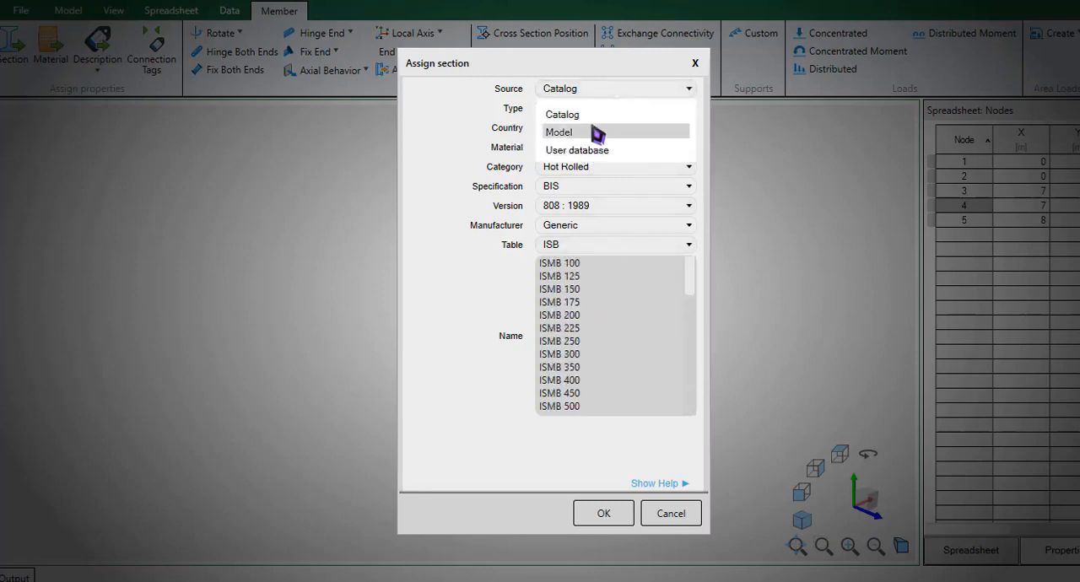
click(482, 126)
click(585, 109)
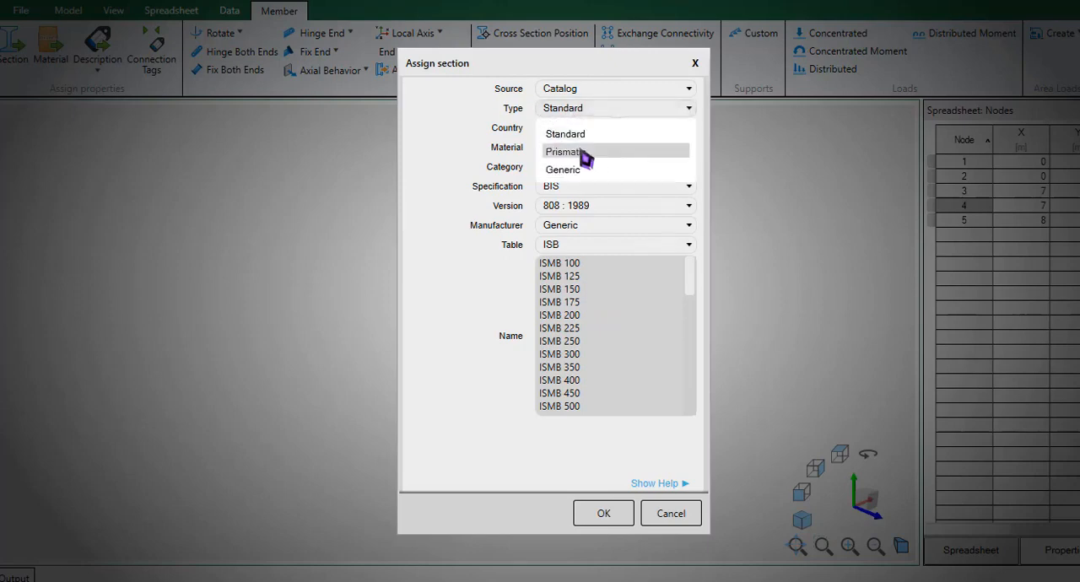
click(582, 150)
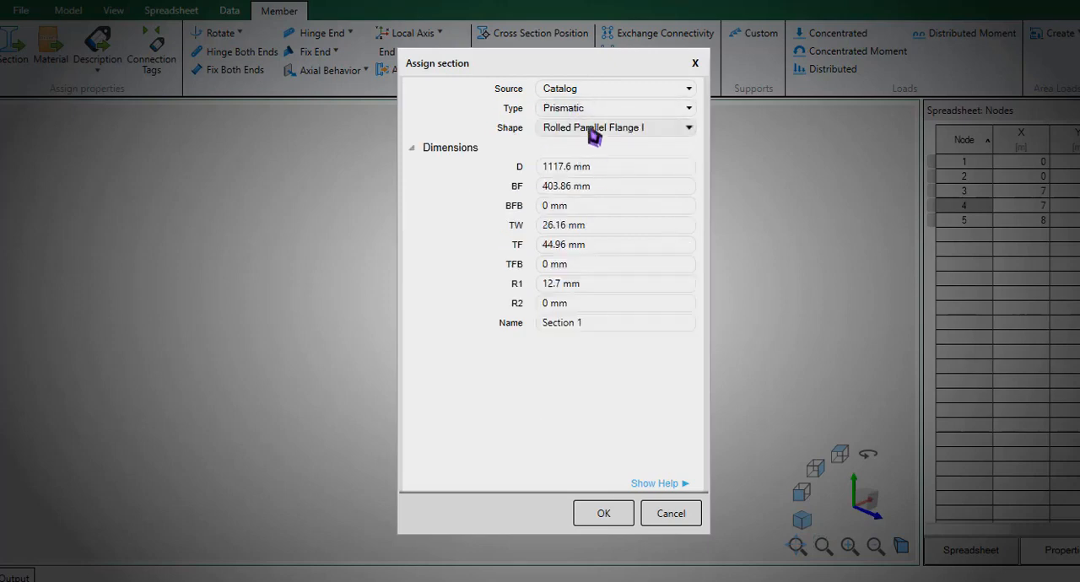
click(592, 128)
scroll(597, 203, down, 1)
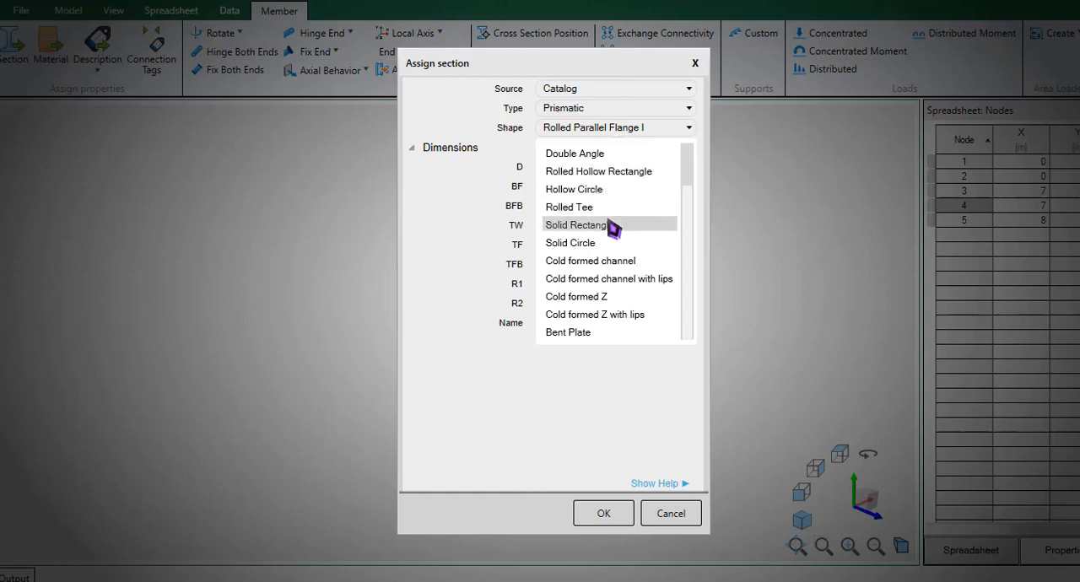
click(610, 225)
- Set the solid rectangle's YD to 600 mm and ZD to 230 mm
click(614, 168)
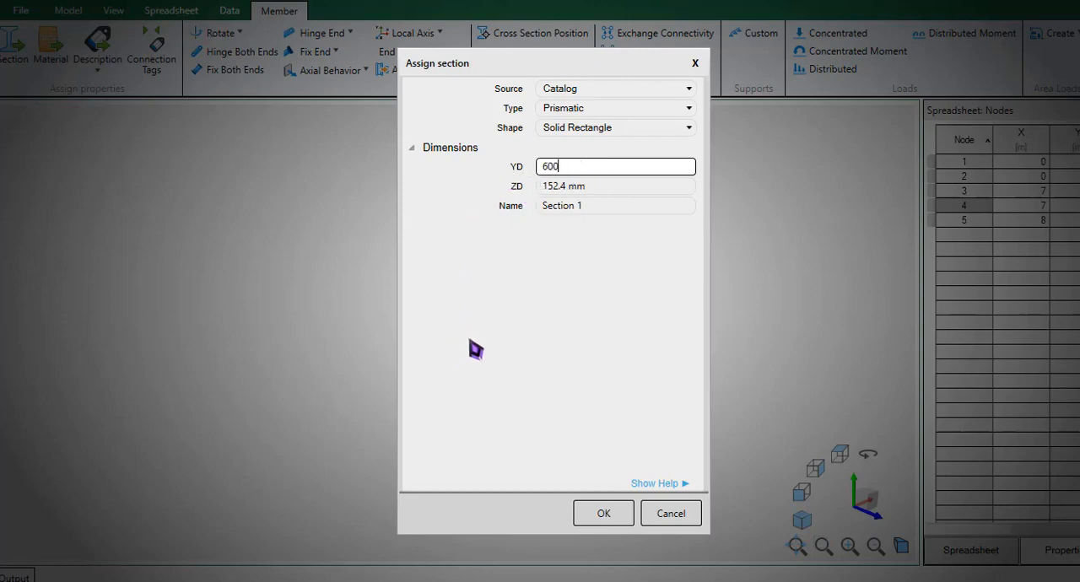
click(622, 188)
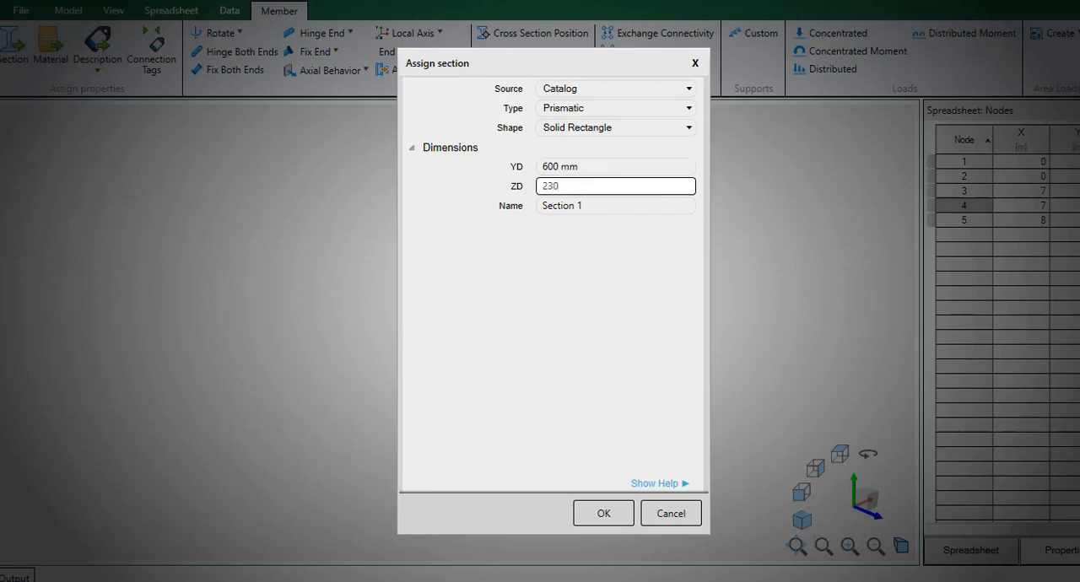
click(615, 167)
click(615, 184)
click(609, 175)
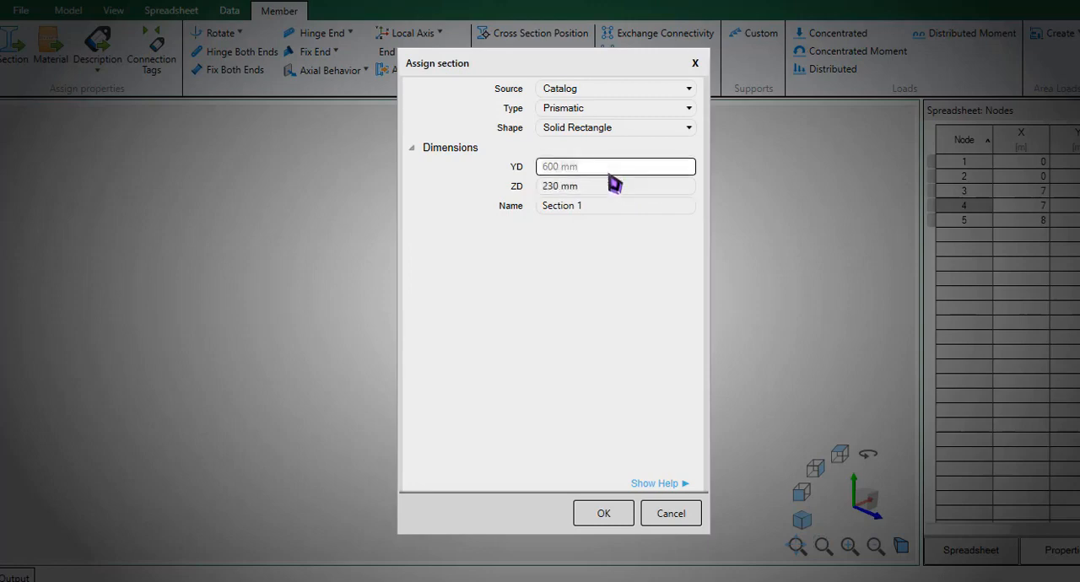
click(611, 186)
- Show the section help and find the Solid Rectangle diagram to check the YD and ZD directions
click(680, 484)
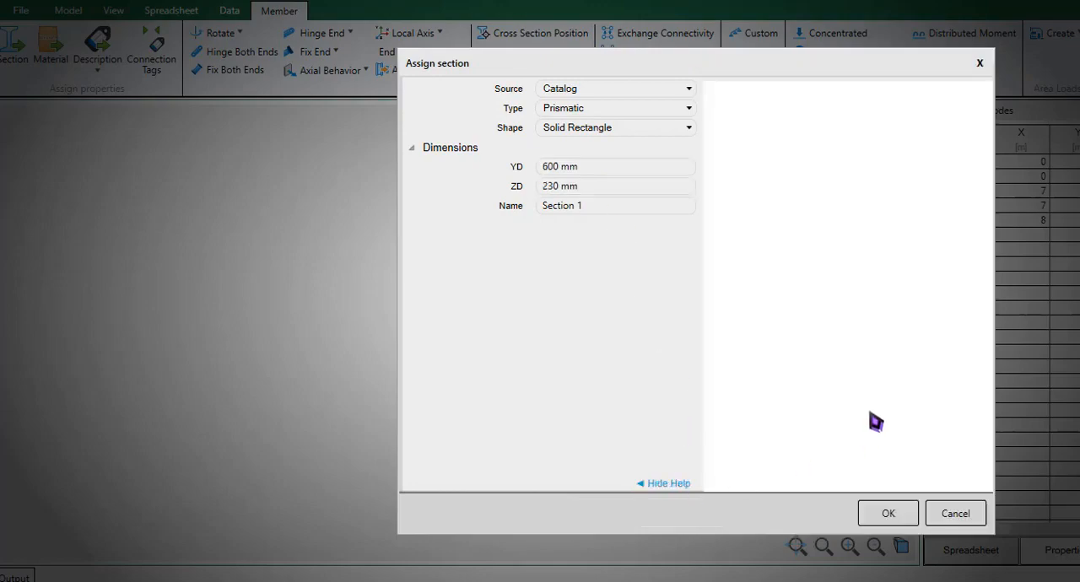
scroll(902, 451, down, 10)
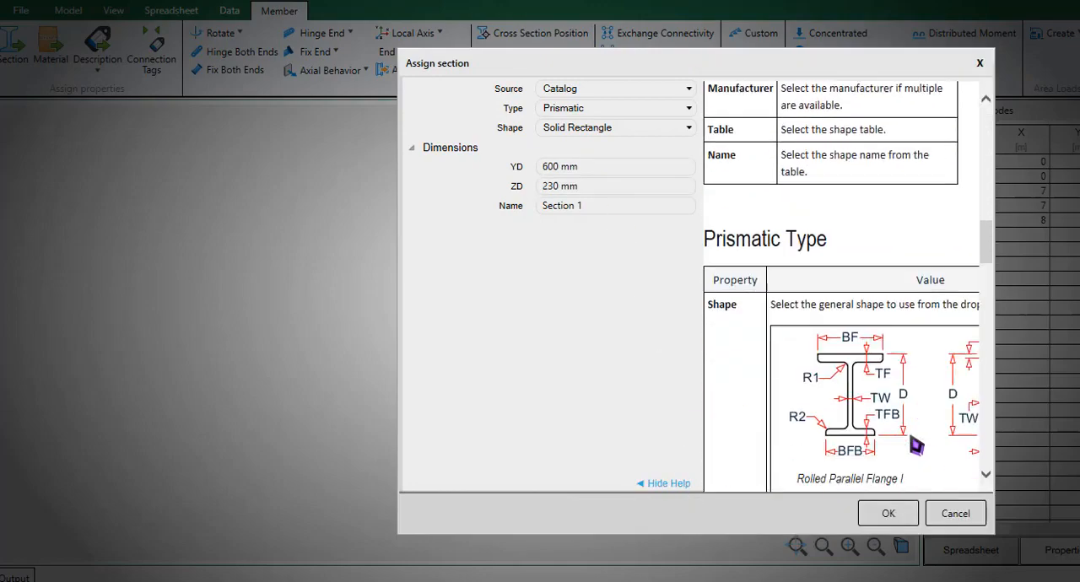
scroll(916, 447, down, 1)
mouse_move(928, 433)
middle_down()
mouse_move(909, 431)
mouse_move(987, 421)
mouse_move(955, 404)
middle_up()
scroll(943, 394, down, 2)
scroll(929, 393, down, 4)
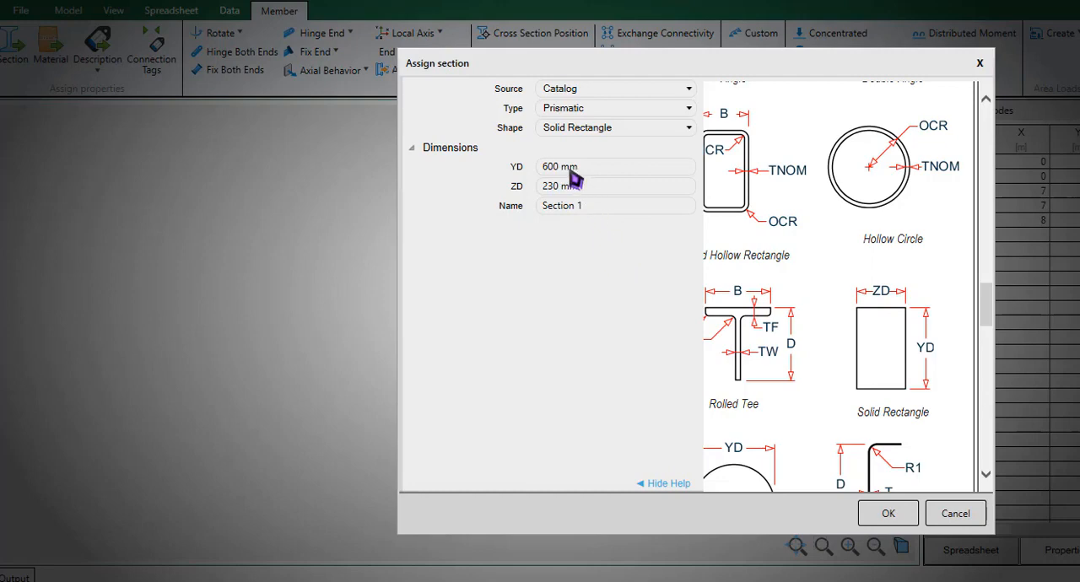
- Assign the rectangular section to the selected members, overwriting the existing database section, and clear the selection
click(597, 210)
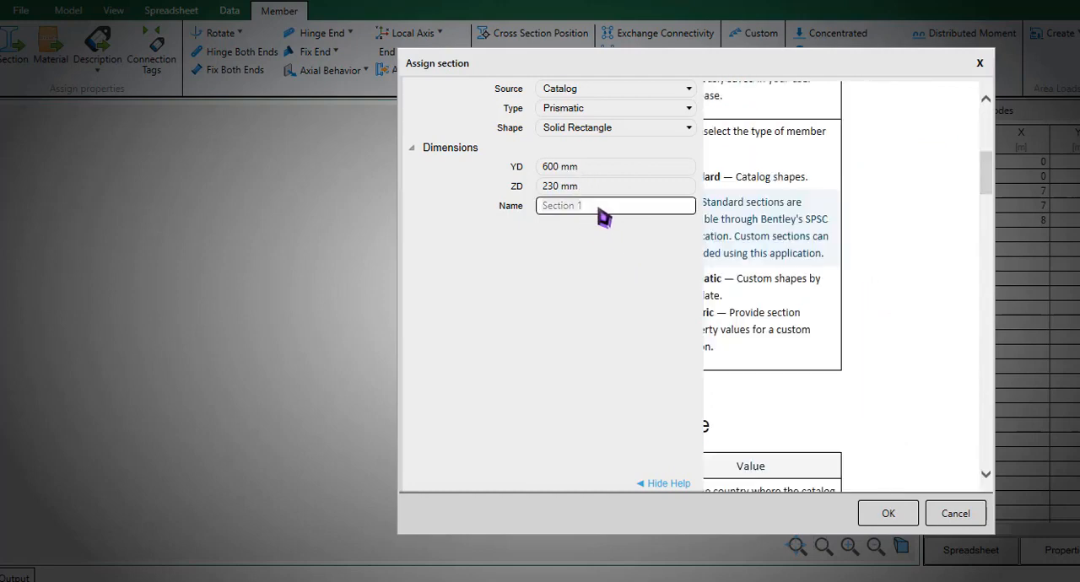
click(890, 514)
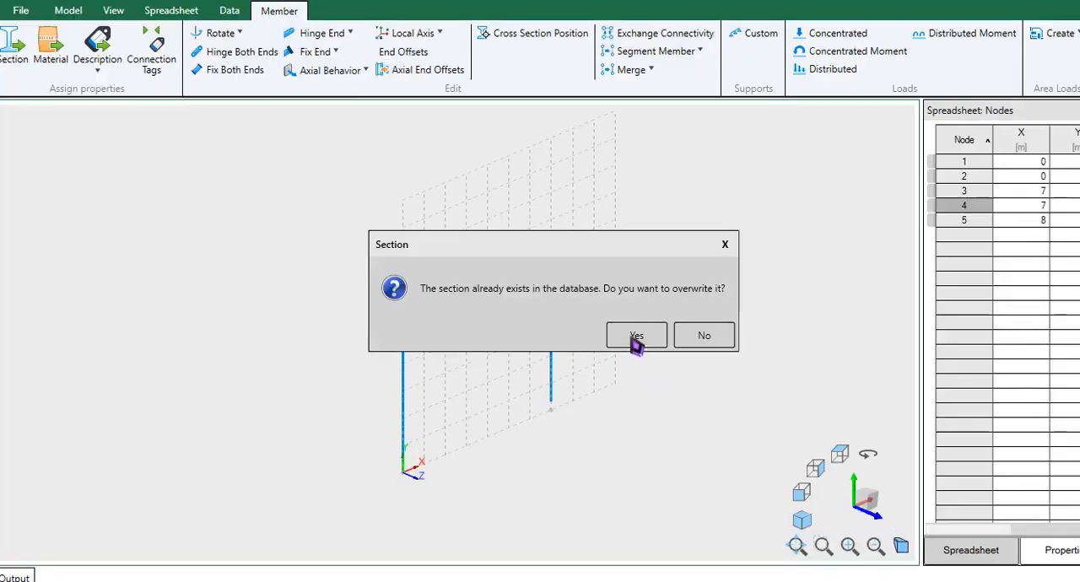
click(636, 335)
middle_drag(631, 337, 648, 334)
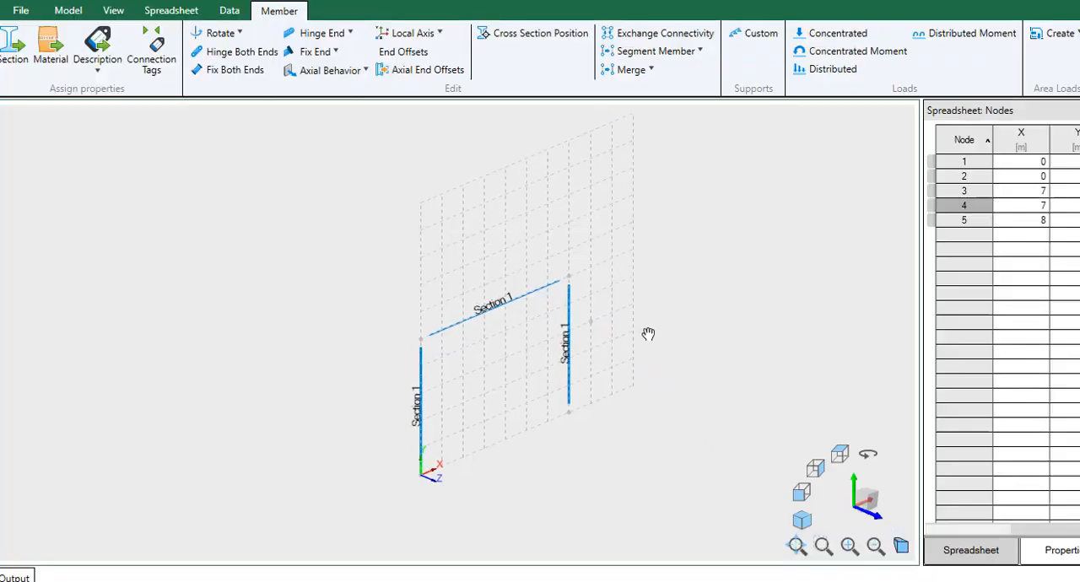
click(487, 385)
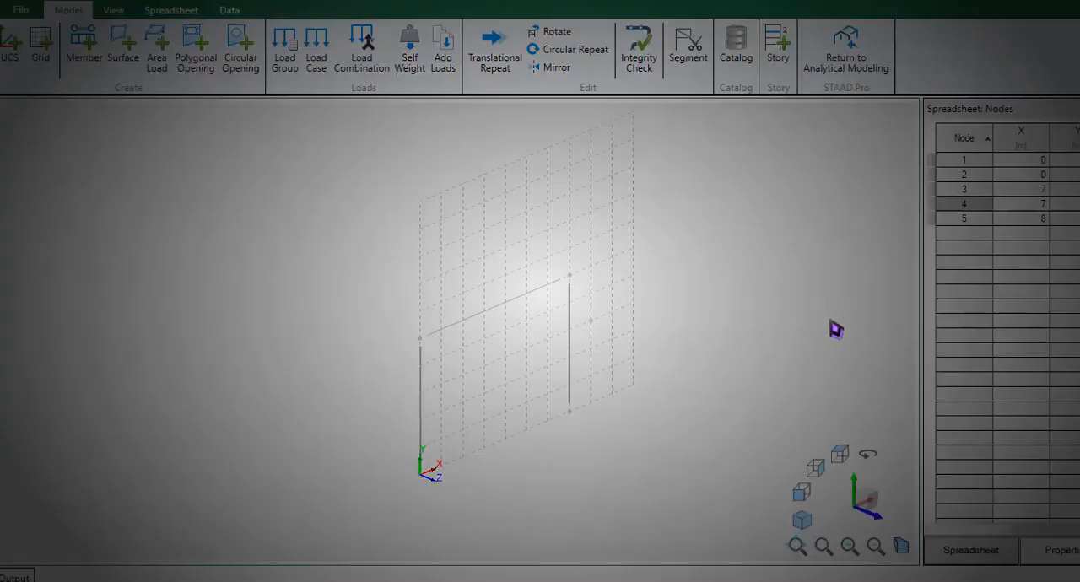
- Switch to the whiteboard with the stiffness formula and review the example concrete material, then return to the frame model
key(super+w)
click(943, 246)
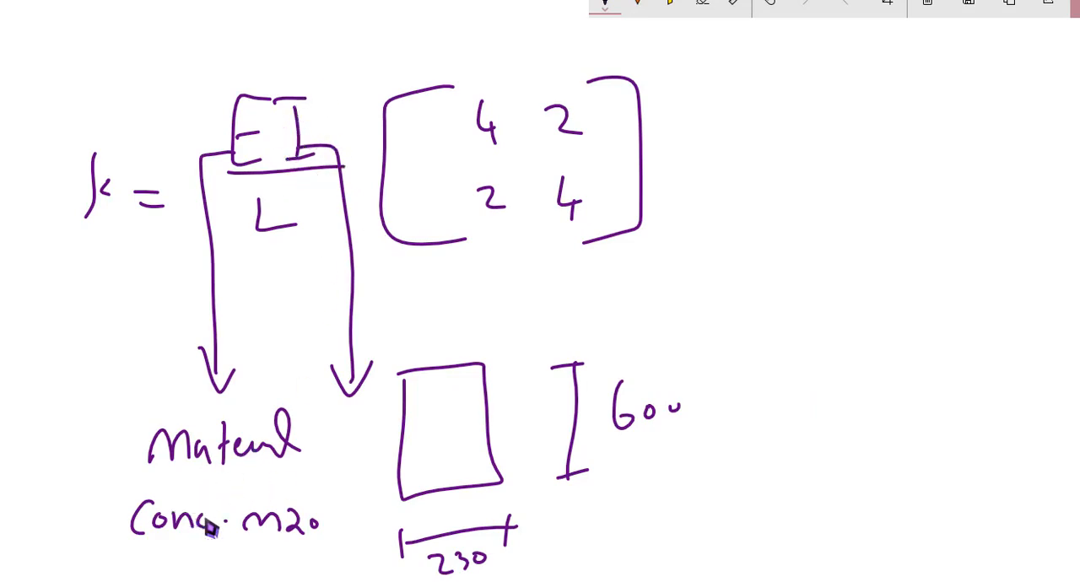
key(Escape)
- Select the whole frame with a selection window and open the material assignment for its members
mouse_move(608, 253)
mouse_down()
mouse_move(333, 560)
mouse_move(365, 526)
mouse_up()
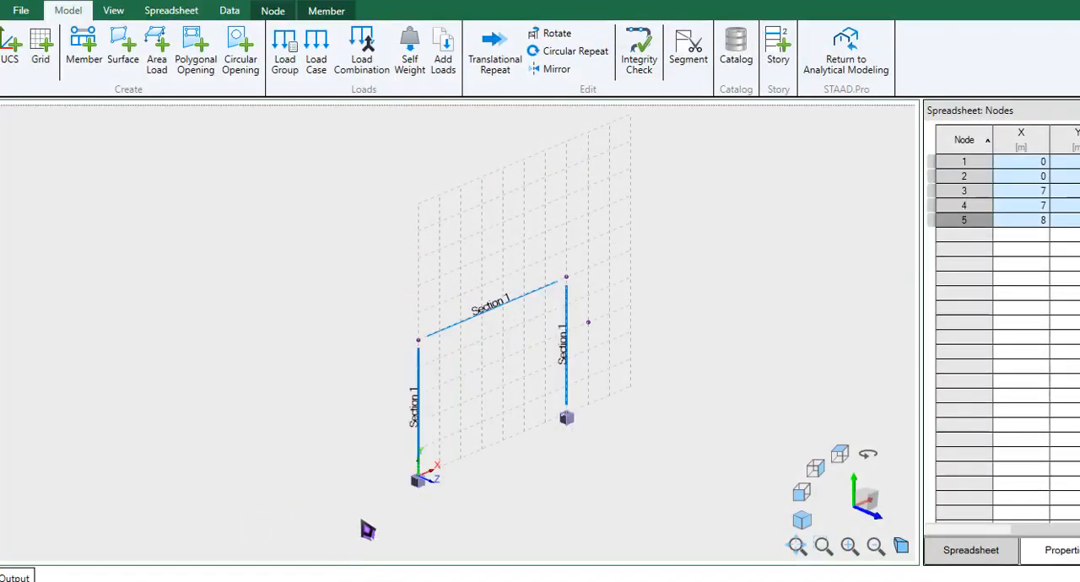
click(323, 12)
click(46, 50)
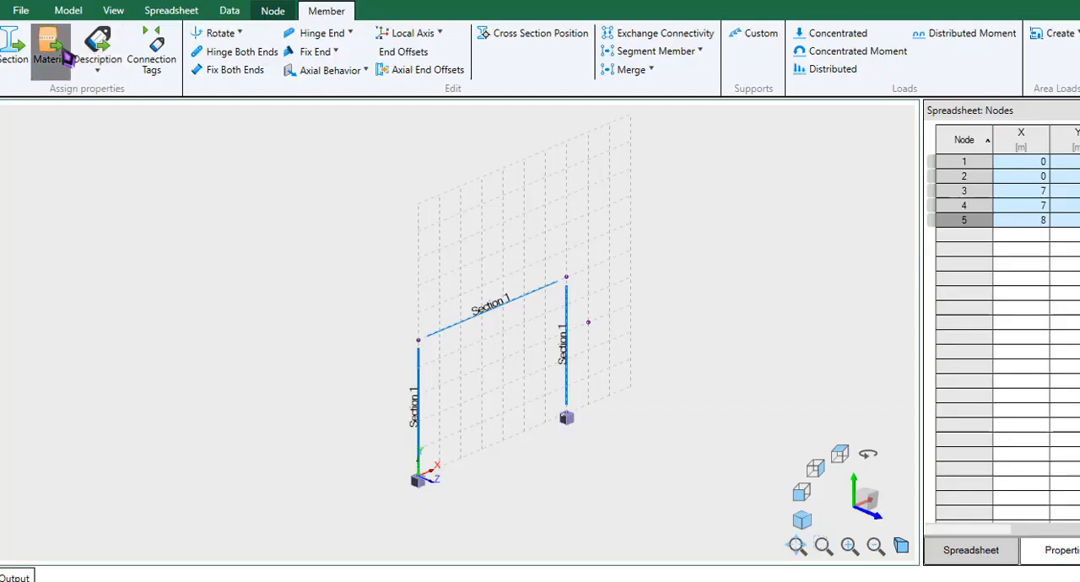
click(53, 53)
- Set the material type to Generic and open its E property for editing
click(579, 171)
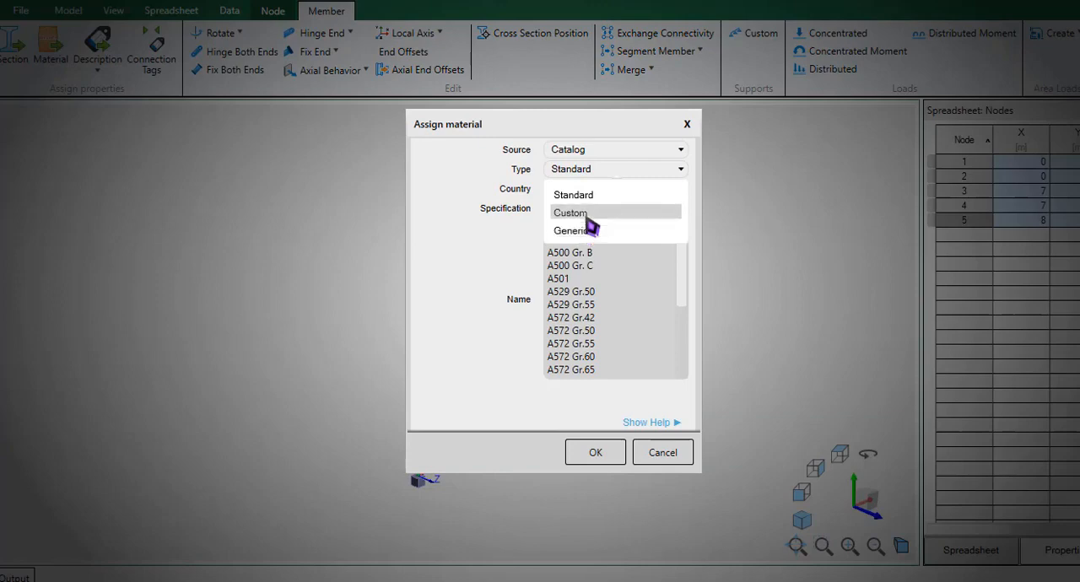
click(588, 233)
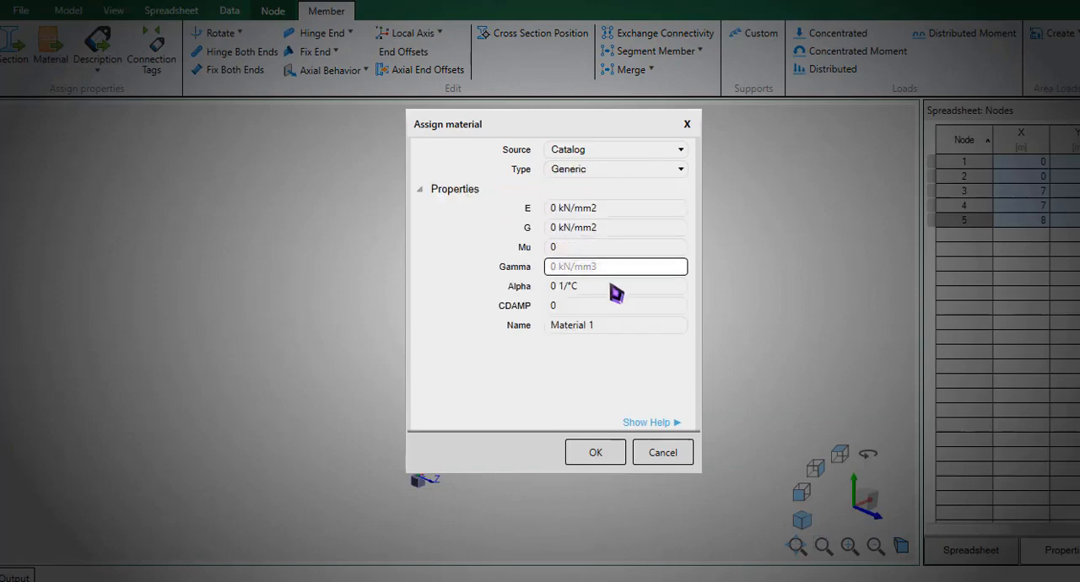
click(569, 211)
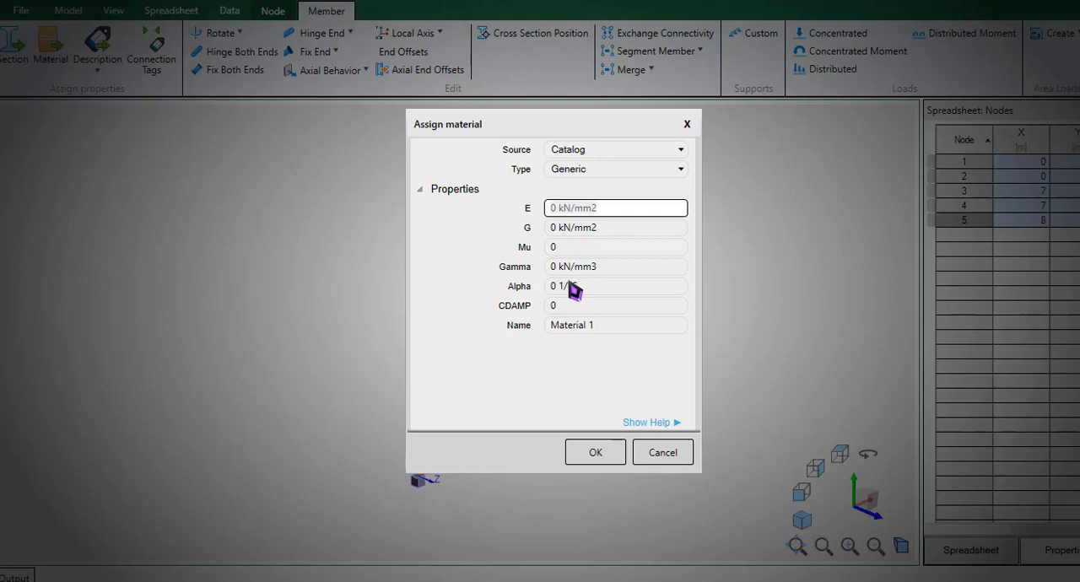
- Try a Custom material with country India and specification CONCRETE_IS456, and open its Fck property for editing
click(599, 171)
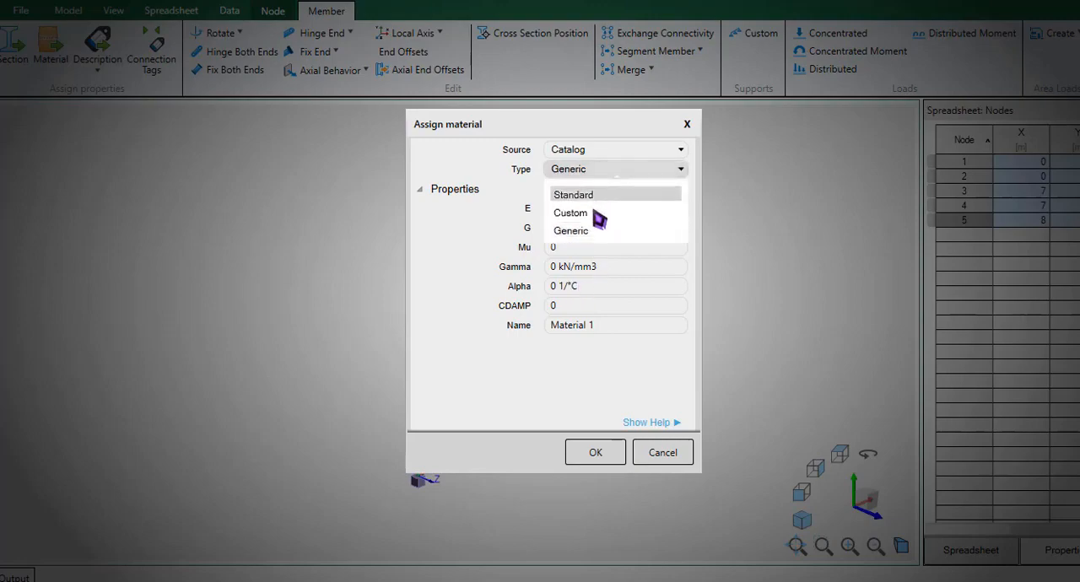
click(591, 213)
click(598, 191)
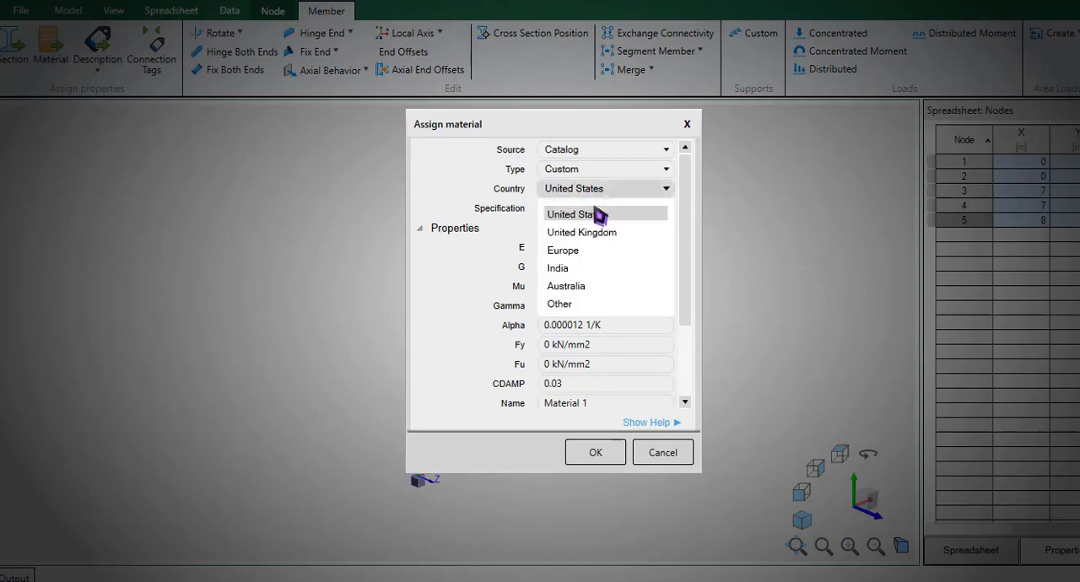
click(586, 269)
click(579, 233)
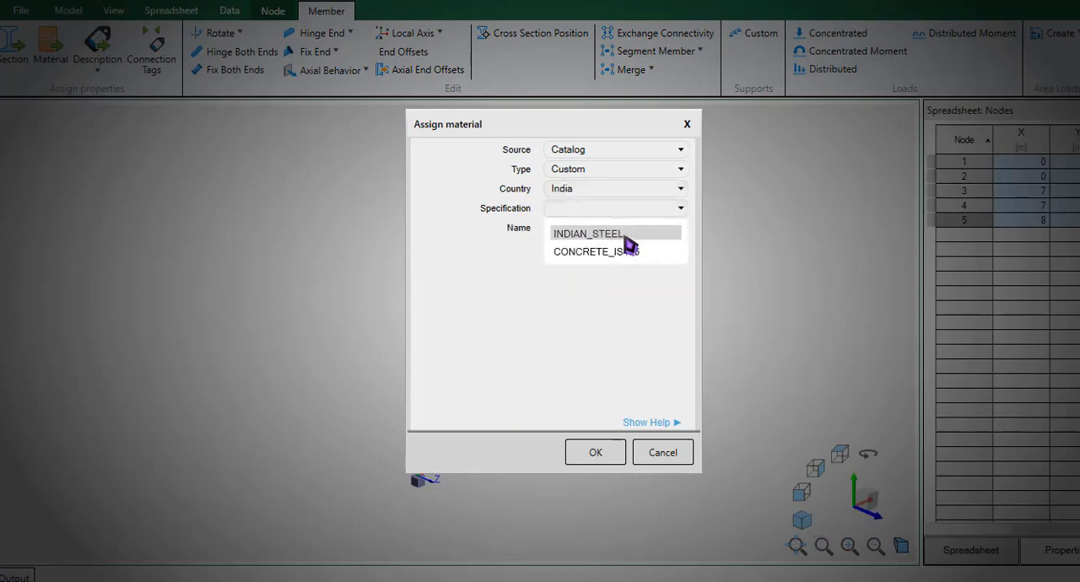
click(631, 258)
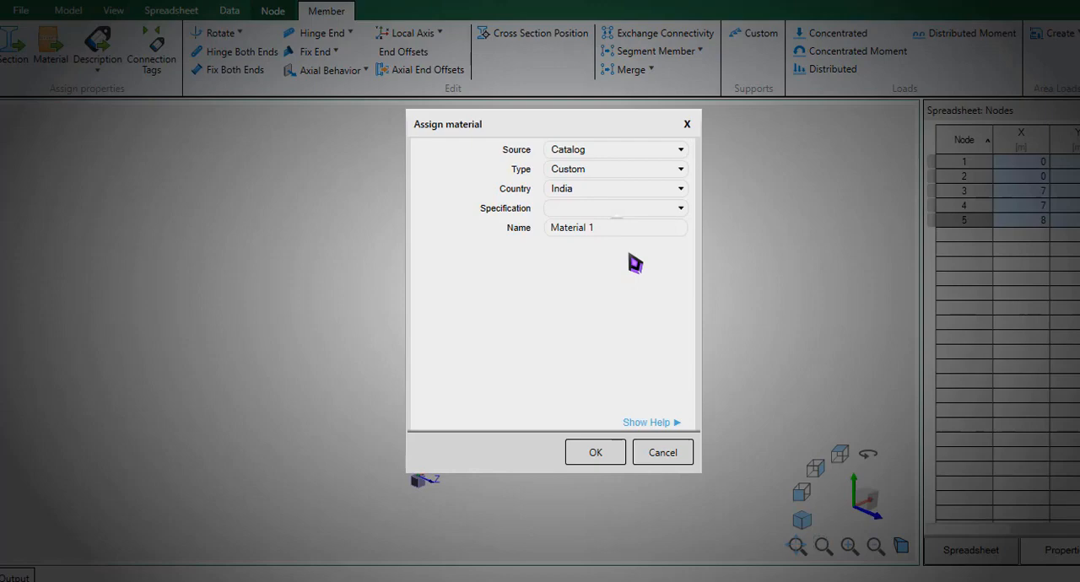
click(598, 211)
click(603, 219)
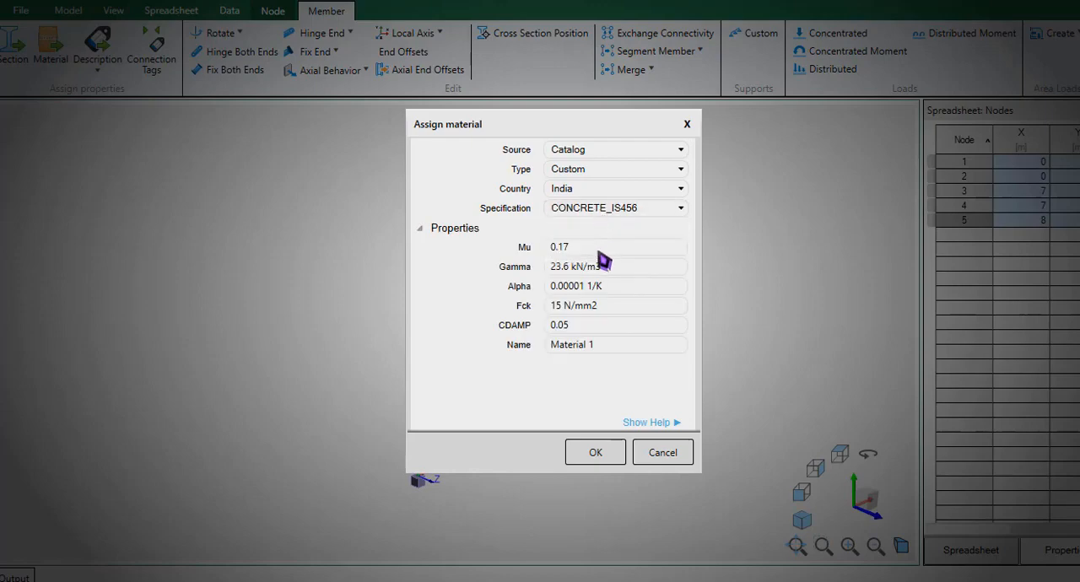
click(603, 251)
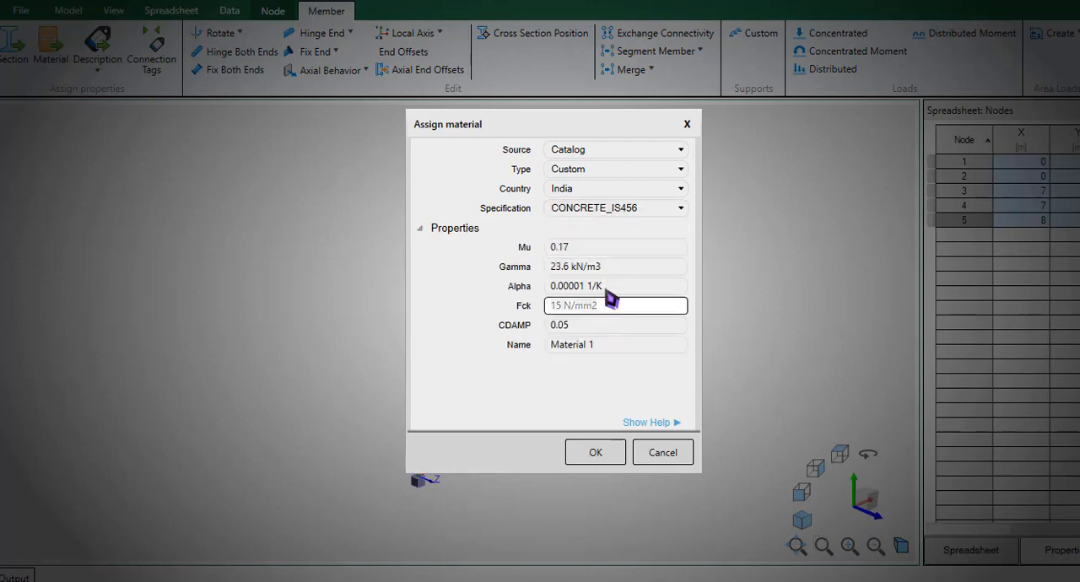
- Set the material type to Standard, the country to India and the specification to CONCRETE_IS456, and browse the available grades
click(601, 172)
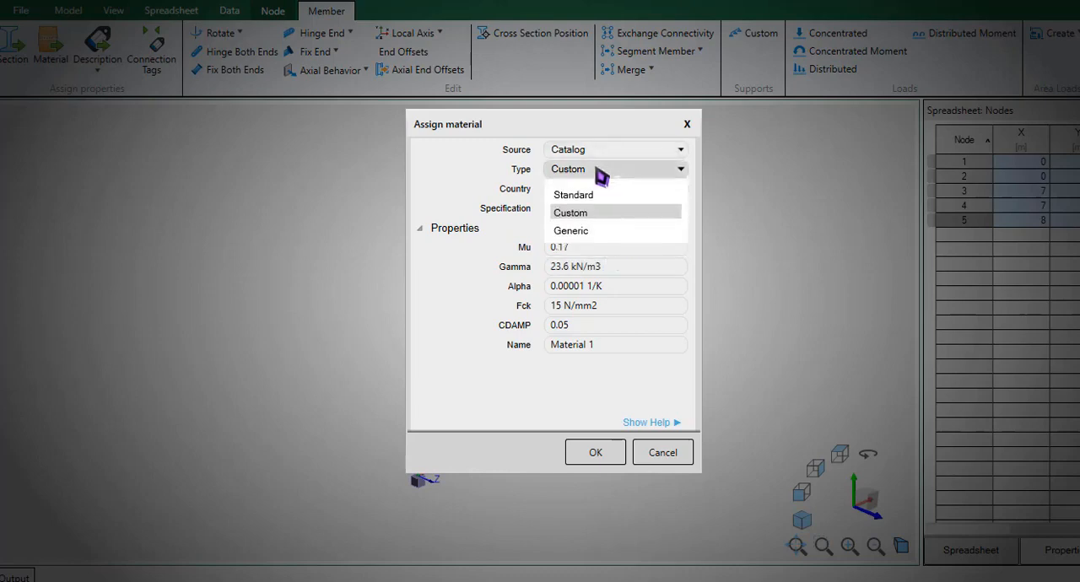
click(591, 195)
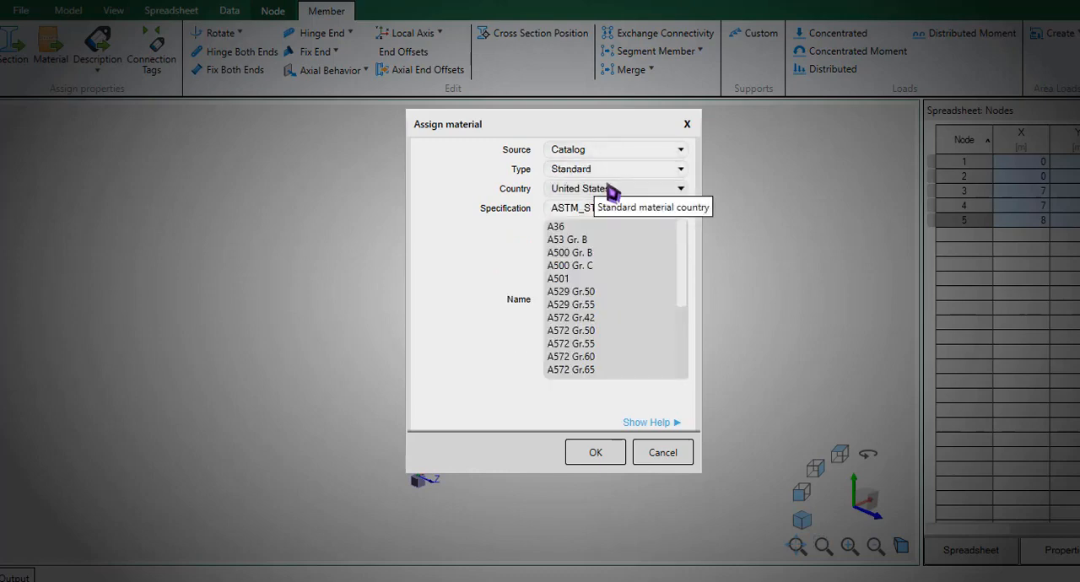
click(609, 190)
click(584, 267)
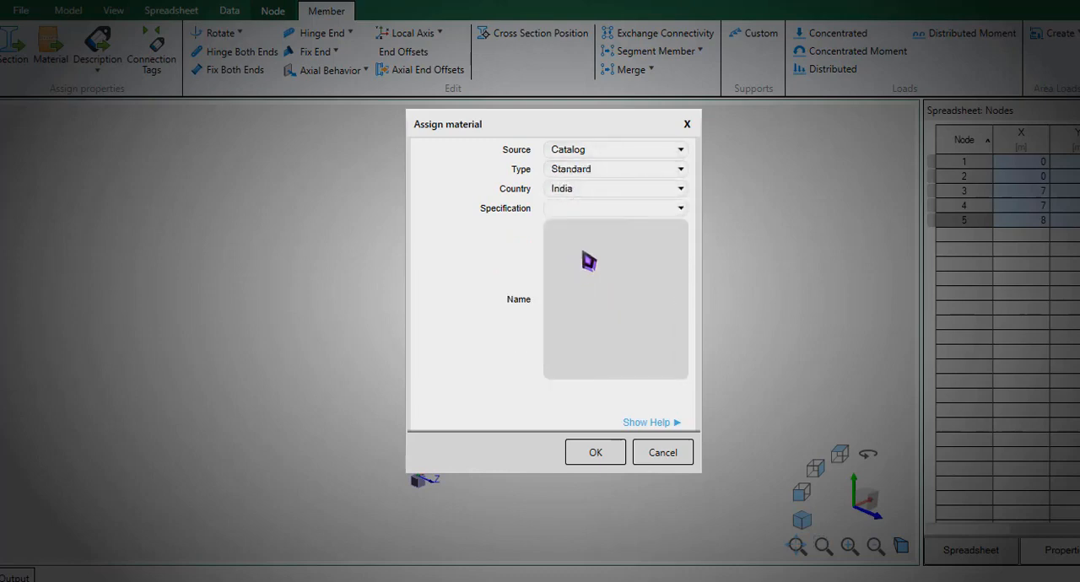
click(614, 251)
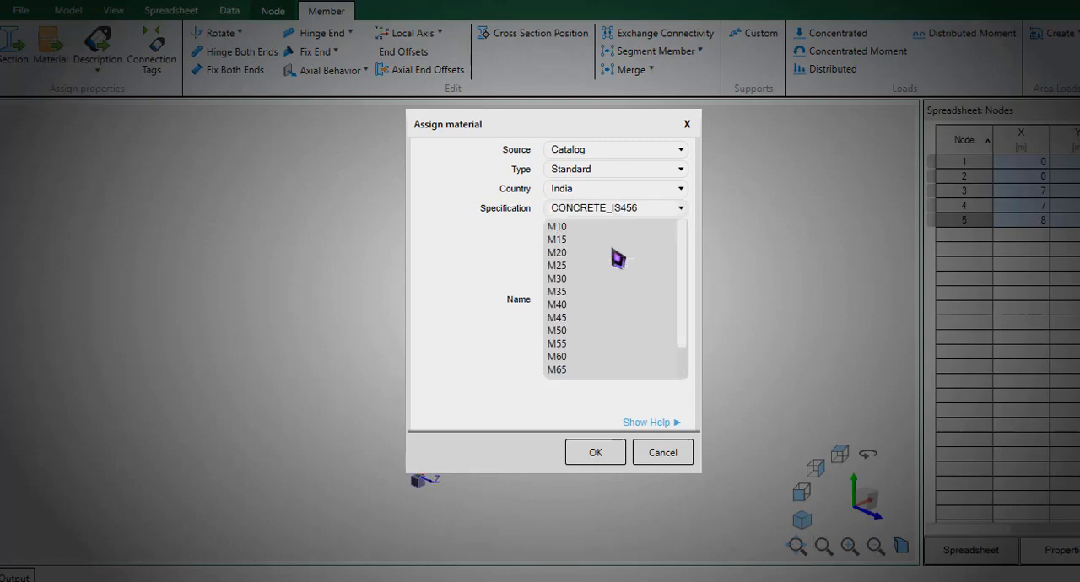
scroll(592, 280, down, 1)
scroll(589, 280, up, 1)
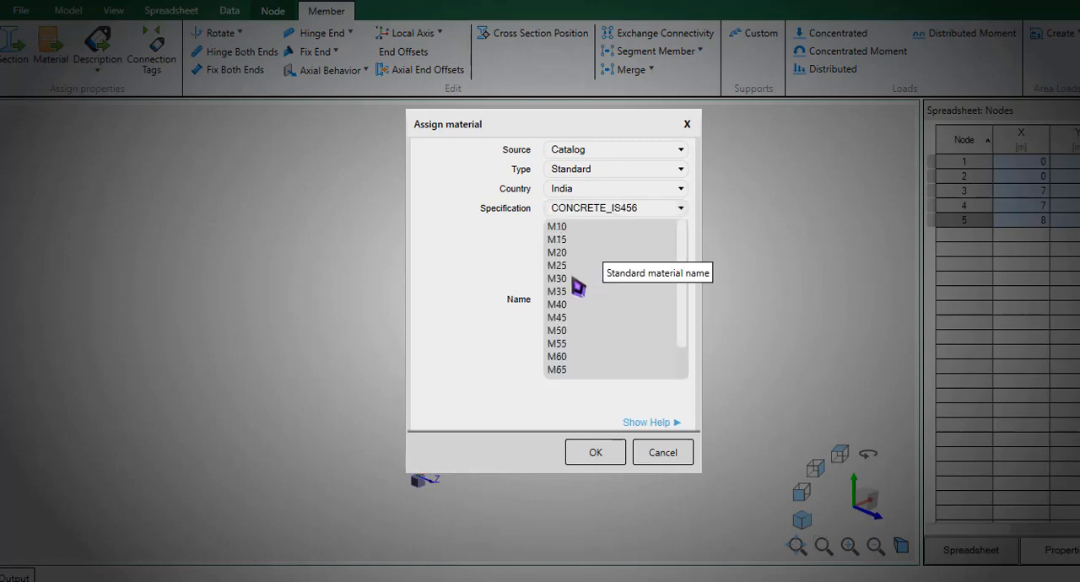
- Choose the M30 concrete grade, assign it to the selected frame members, and clear the selection
click(569, 268)
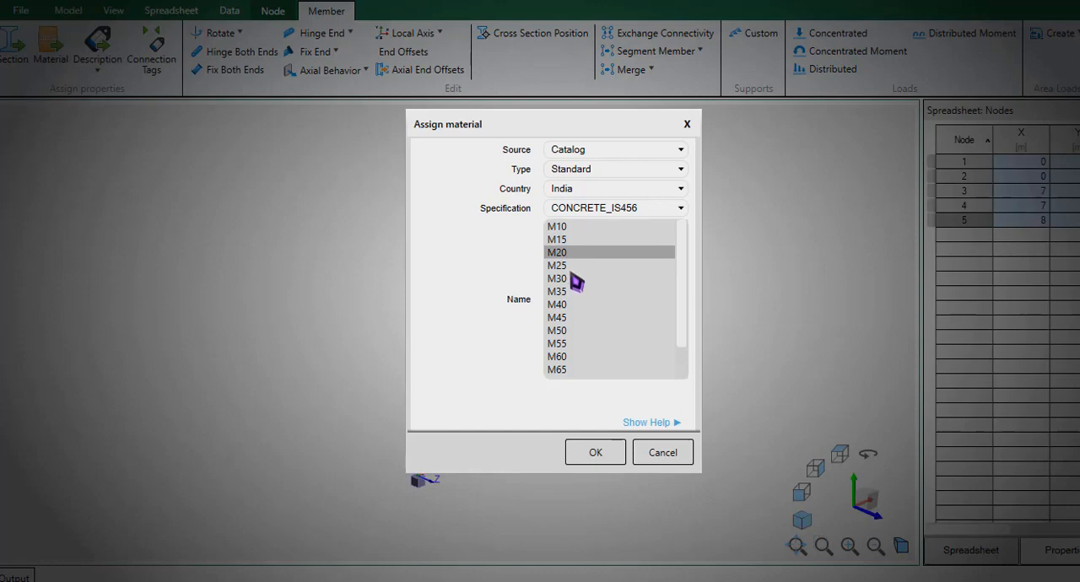
click(571, 273)
click(571, 266)
click(570, 256)
click(570, 262)
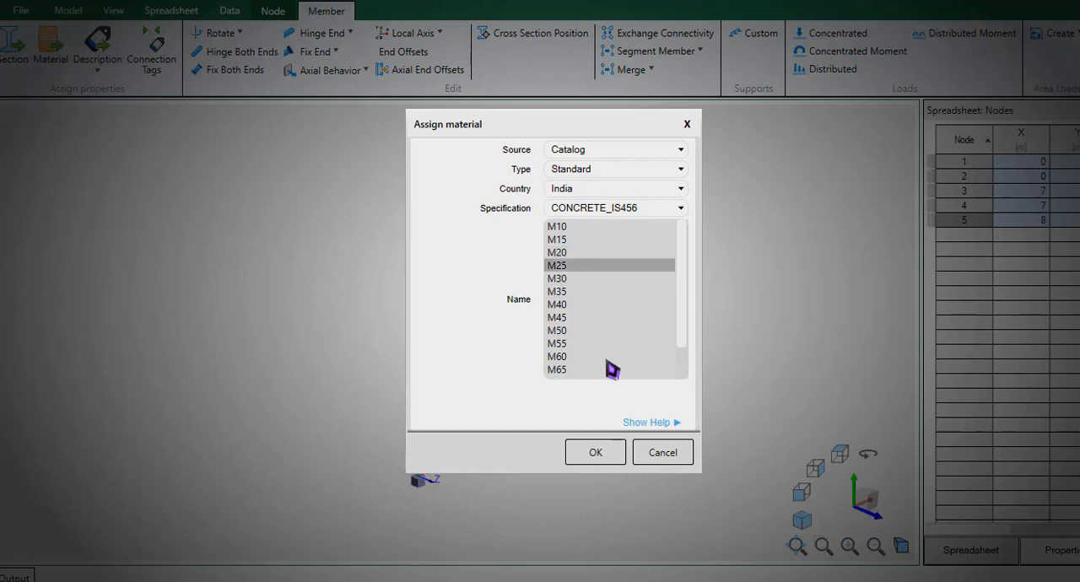
click(575, 279)
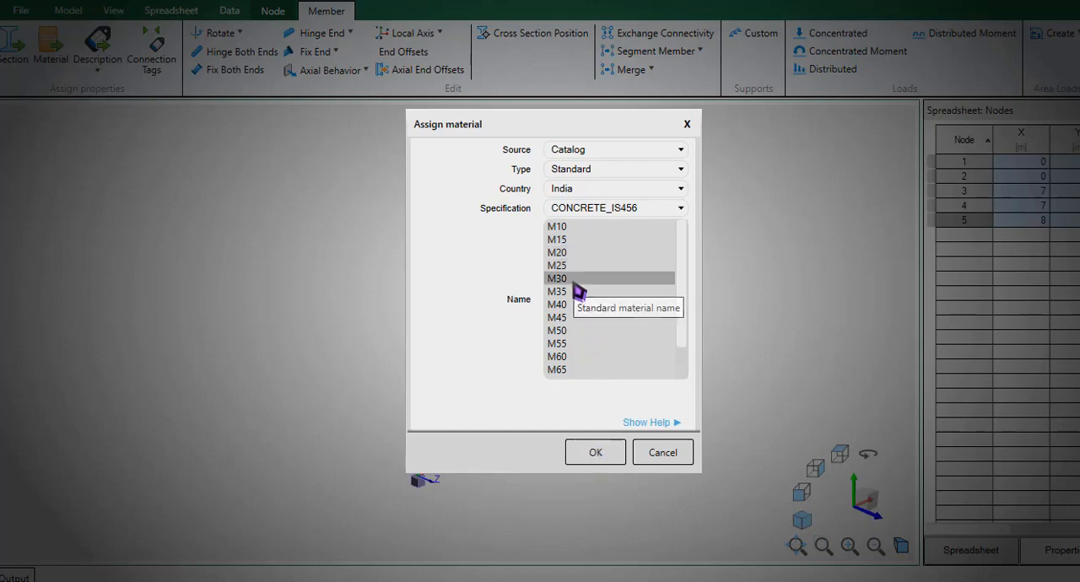
click(588, 452)
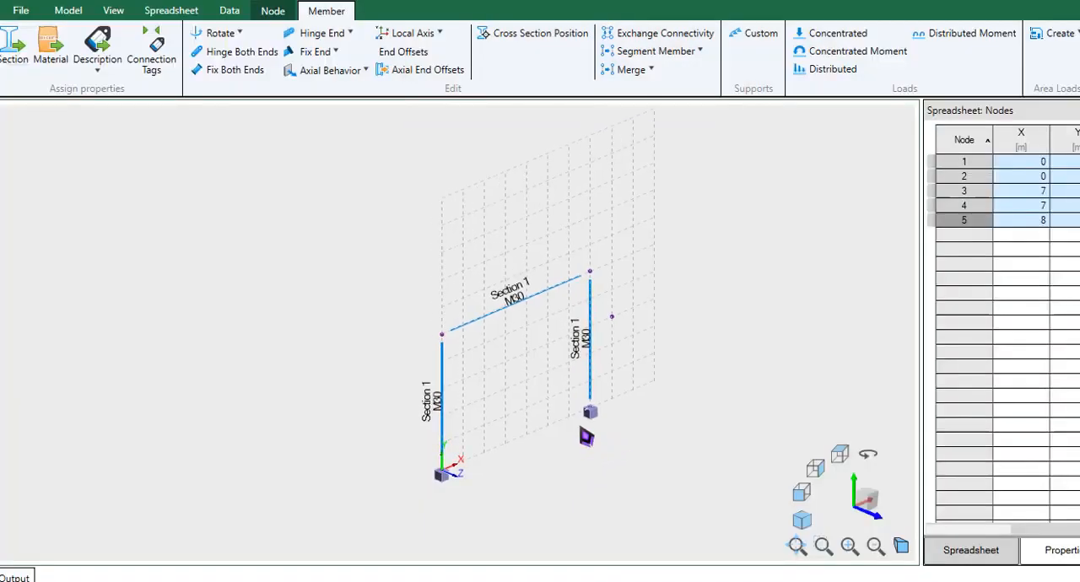
click(548, 431)
- Switch to the Sketchpad whiteboard and underline the M30 concrete grade in the material note
key(super+w)
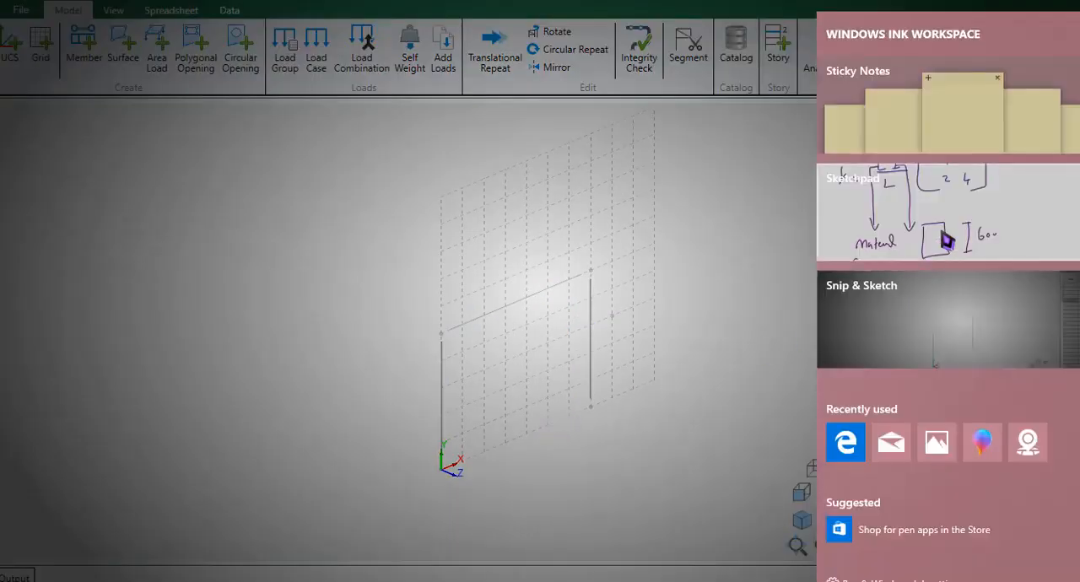
click(941, 233)
drag(258, 535, 345, 538)
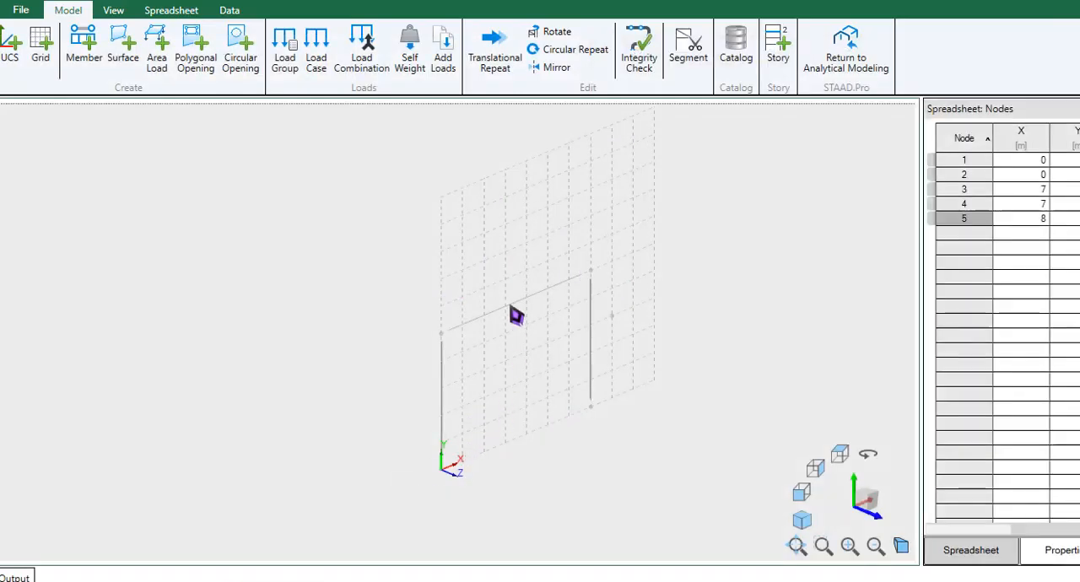
- Return to the frame model and select the top beam to check its section and material labels, clearing the selection after the check
click(510, 306)
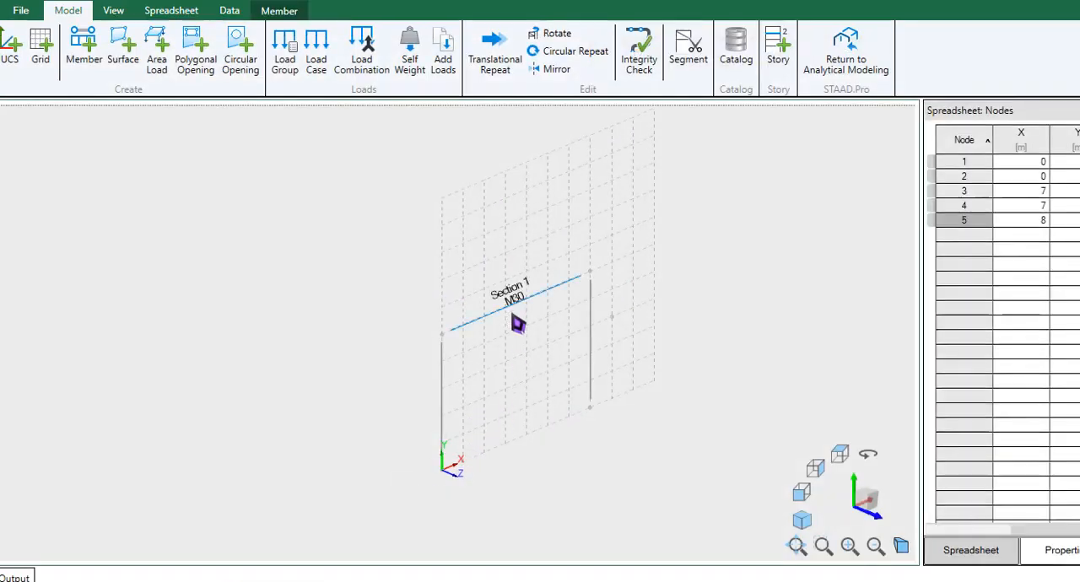
scroll(511, 310, up, 3)
middle_drag(510, 312, 479, 278)
click(500, 364)
middle_drag(477, 391, 469, 383)
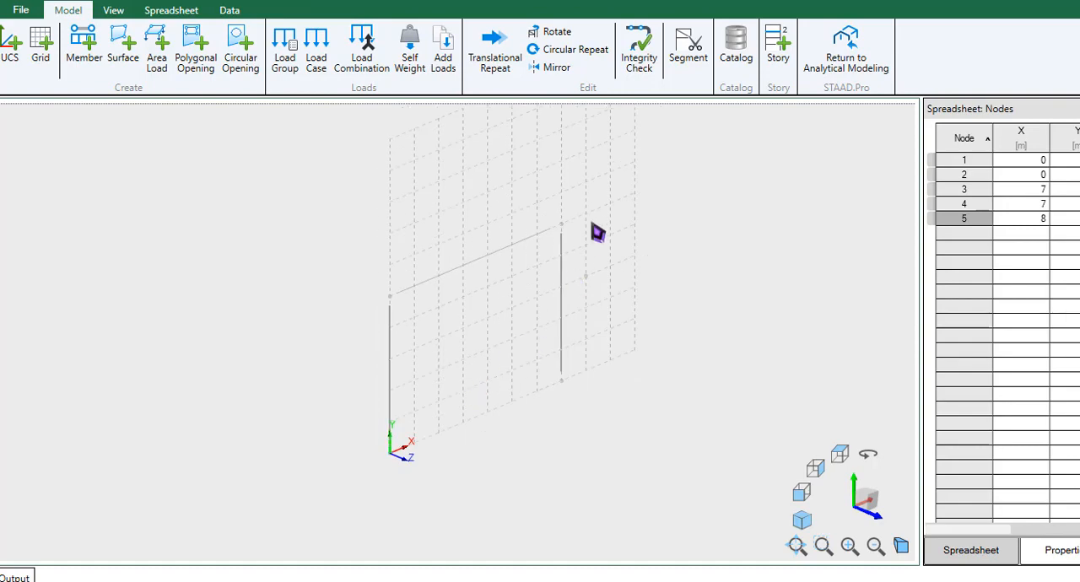
- Select the whole frame and review the model integrity check options for nodes, members and surfaces without running the check
drag(628, 182, 323, 513)
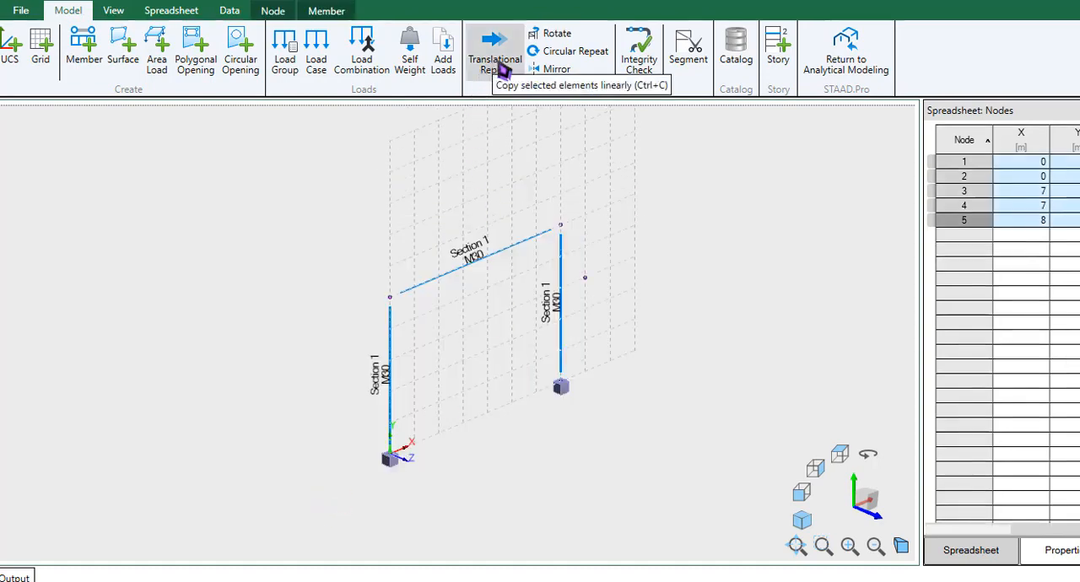
click(648, 64)
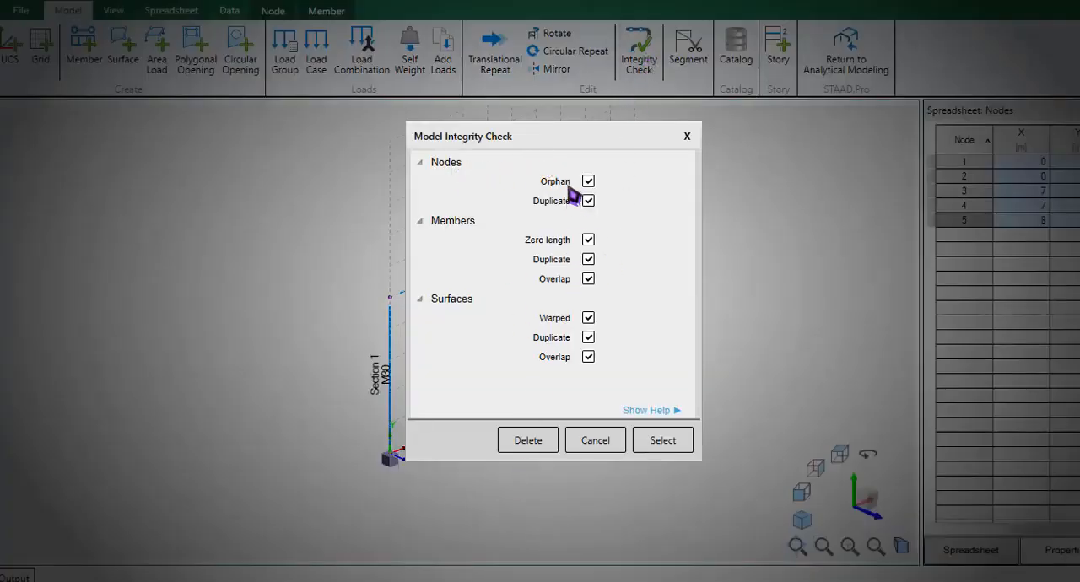
drag(555, 135, 717, 113)
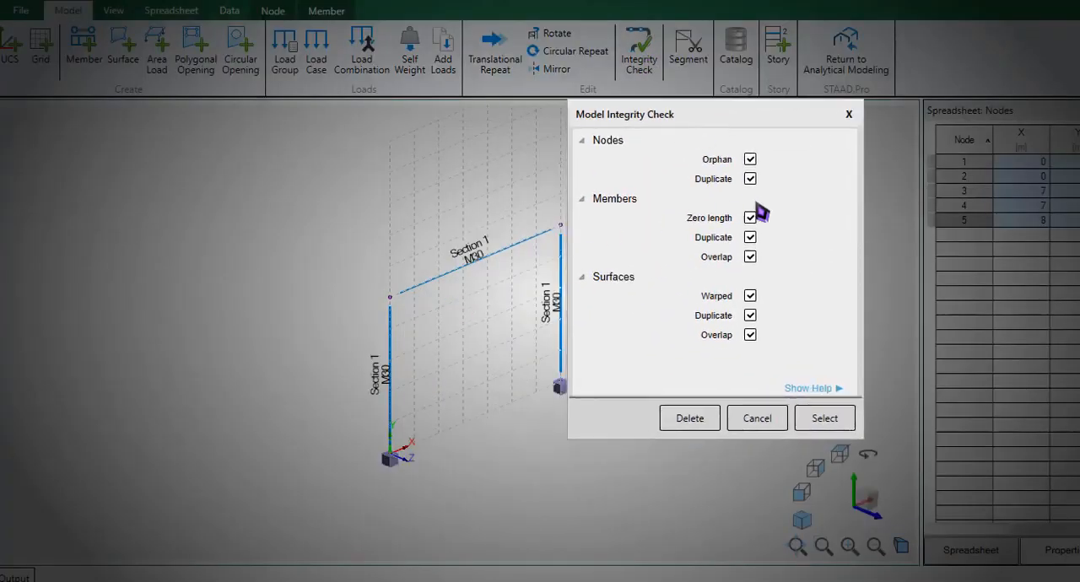
click(753, 417)
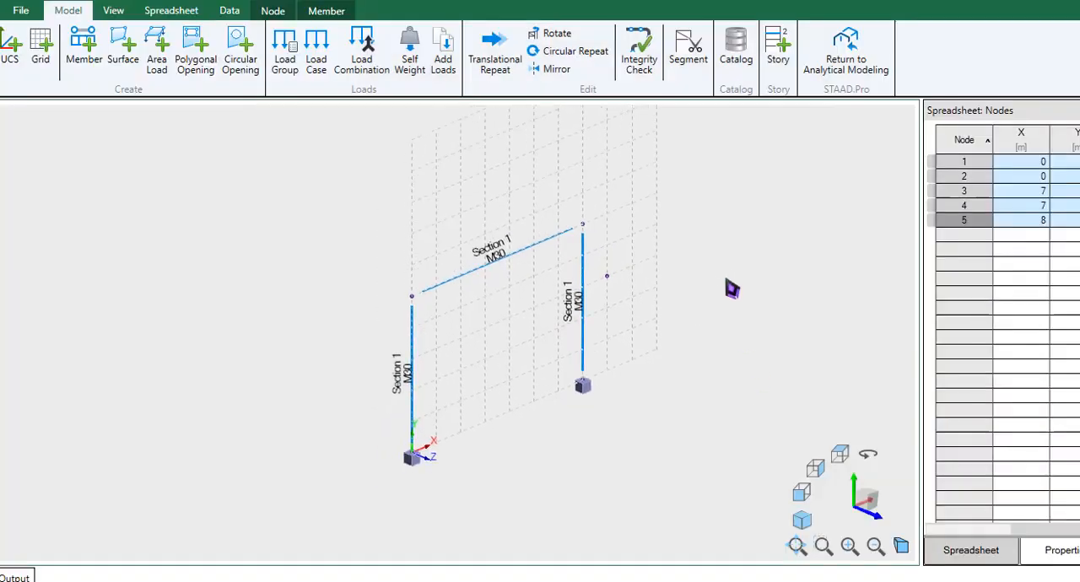
drag(663, 187, 388, 516)
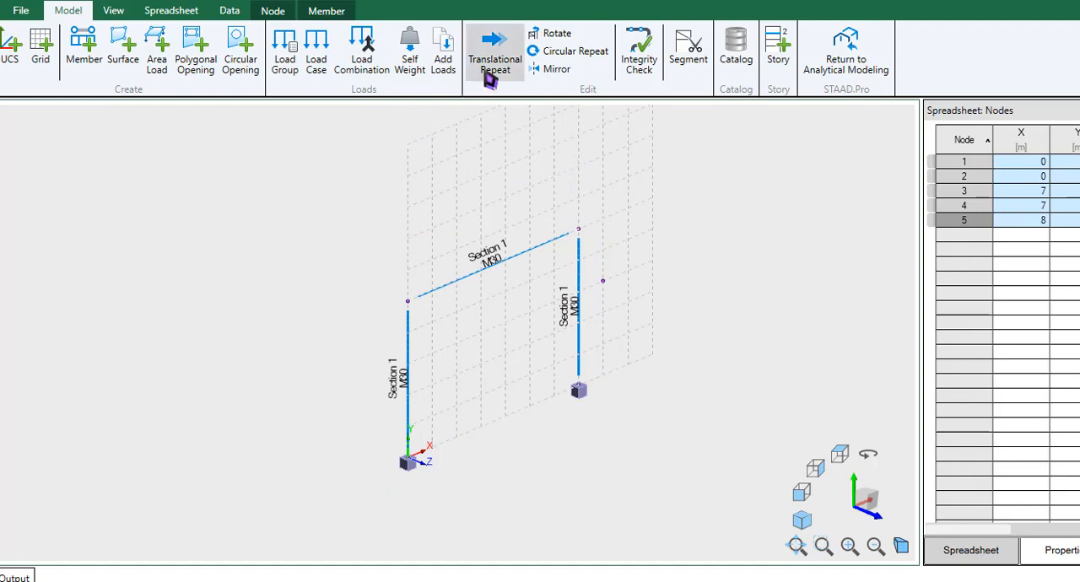
middle_drag(453, 158, 436, 183)
click(437, 183)
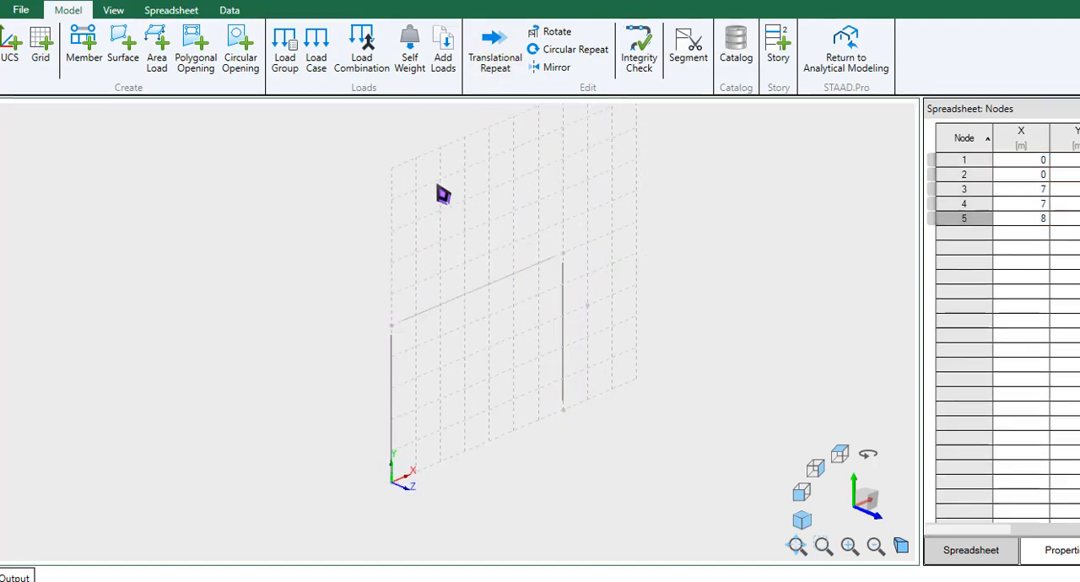
click(468, 307)
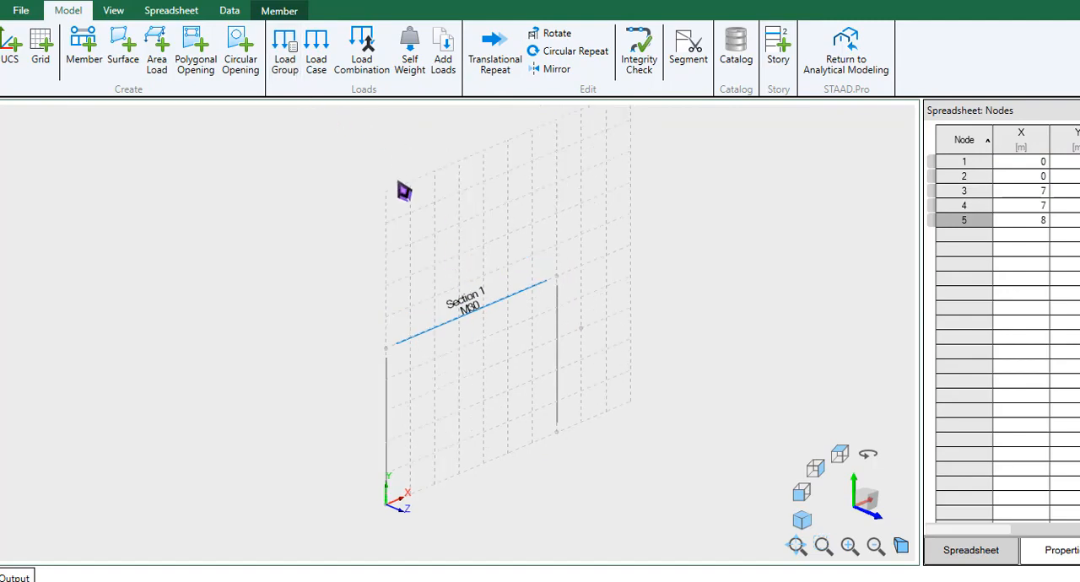
click(491, 334)
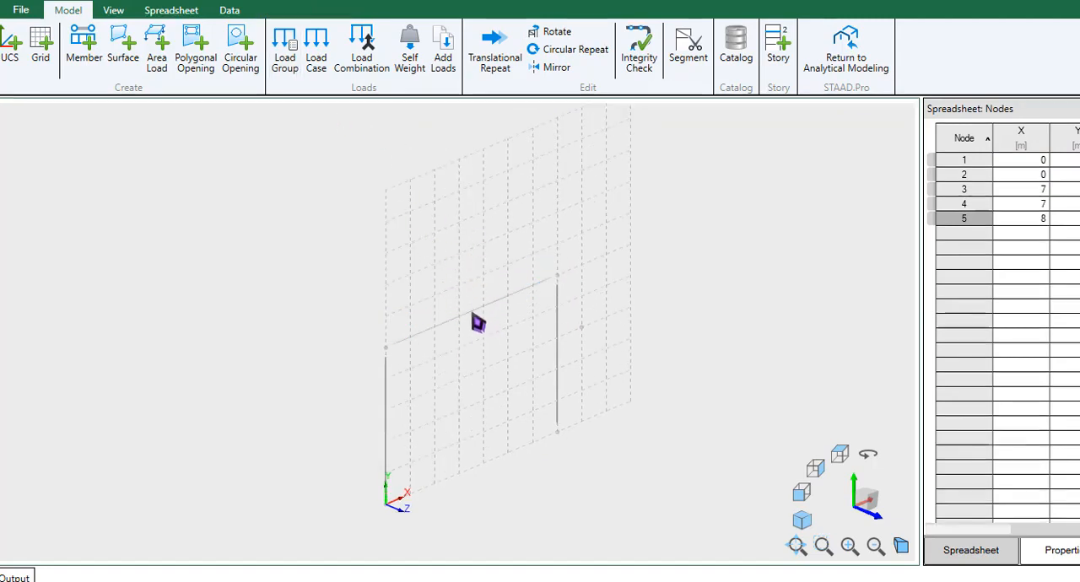
- Start a new load case named dead with the type set to Dead
click(331, 71)
click(662, 452)
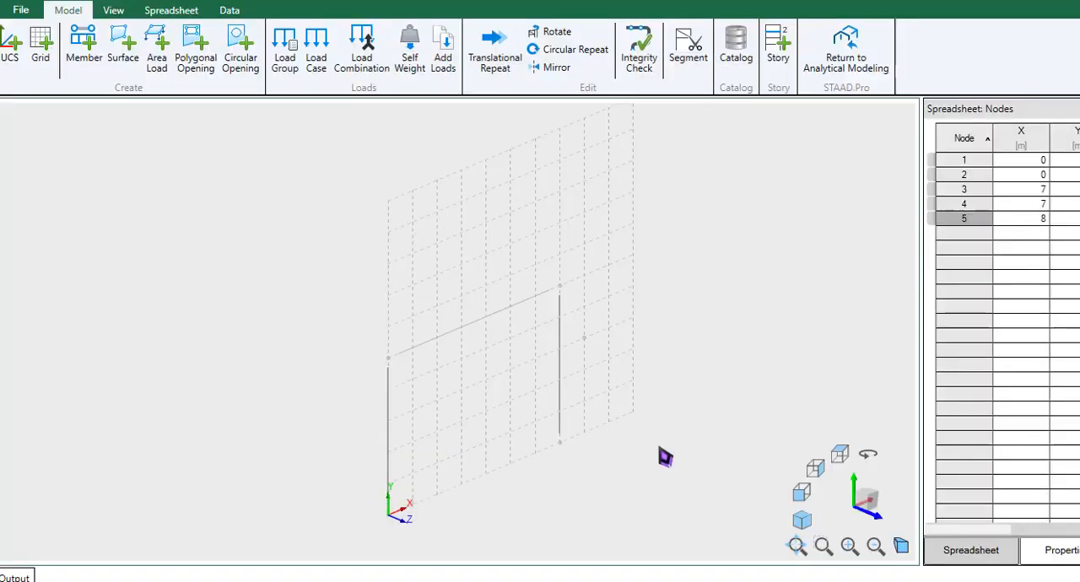
click(320, 66)
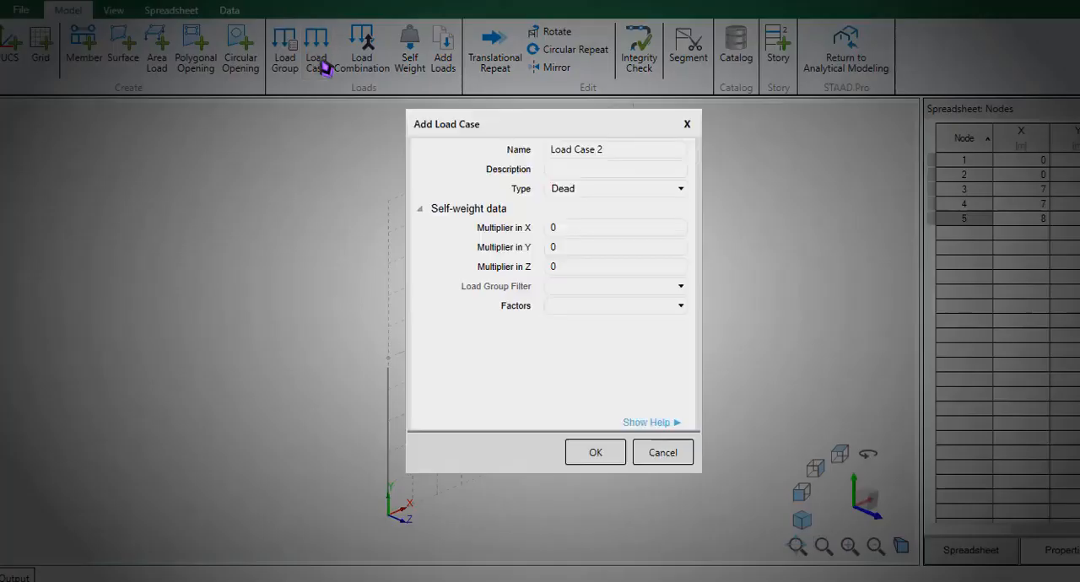
drag(622, 152, 526, 150)
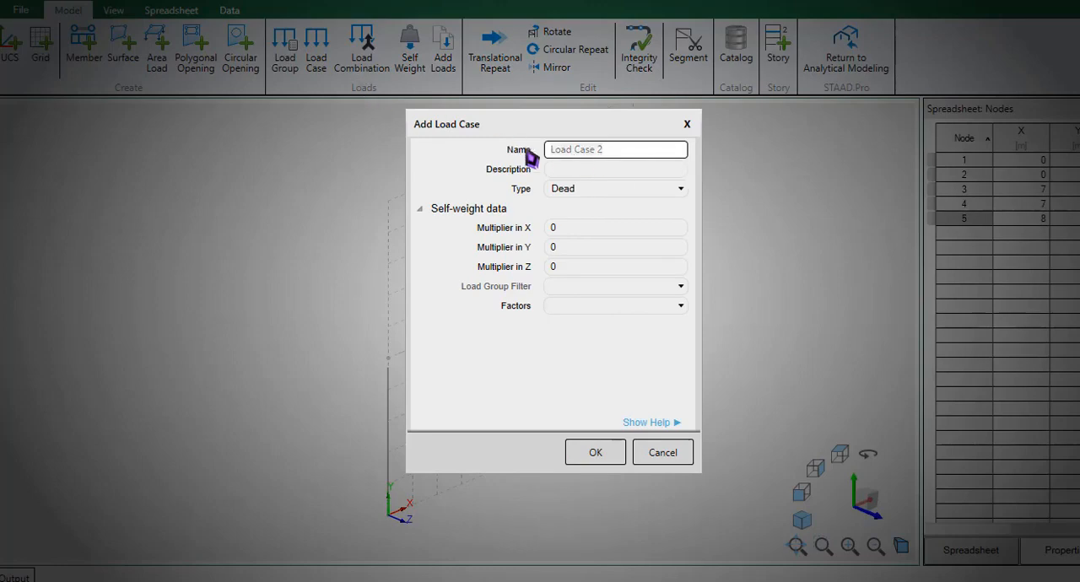
text(dead)
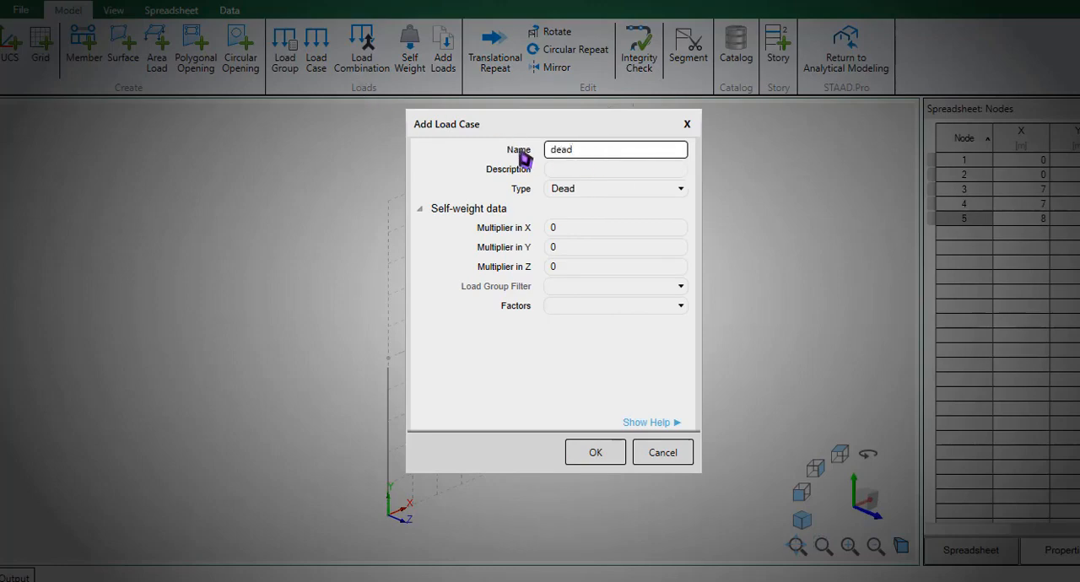
click(572, 187)
click(579, 208)
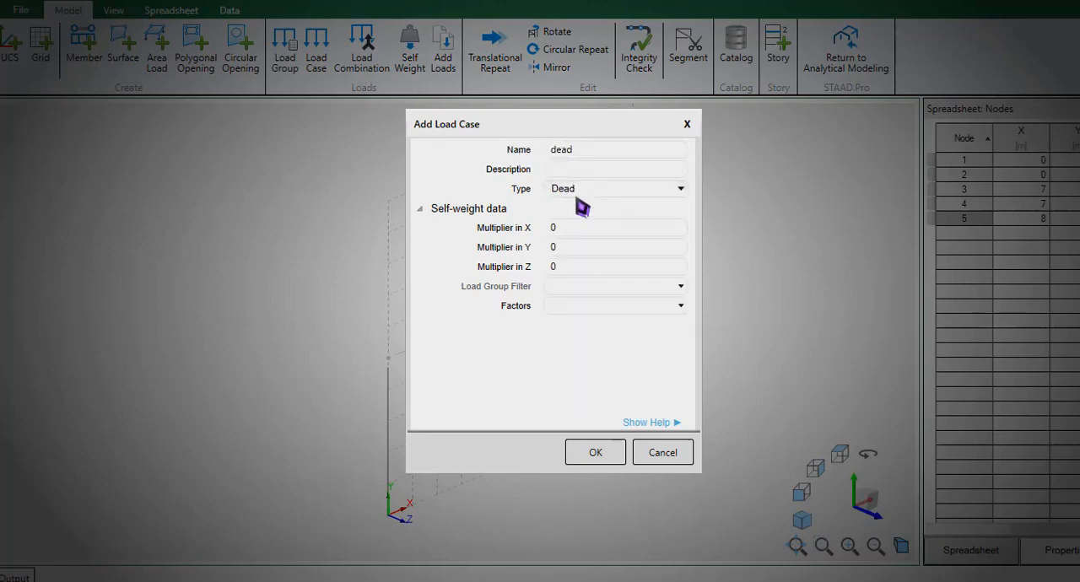
- Set the load case's self-weight multiplier in Y to -1, leave the load group factors empty, and create the load case
click(572, 248)
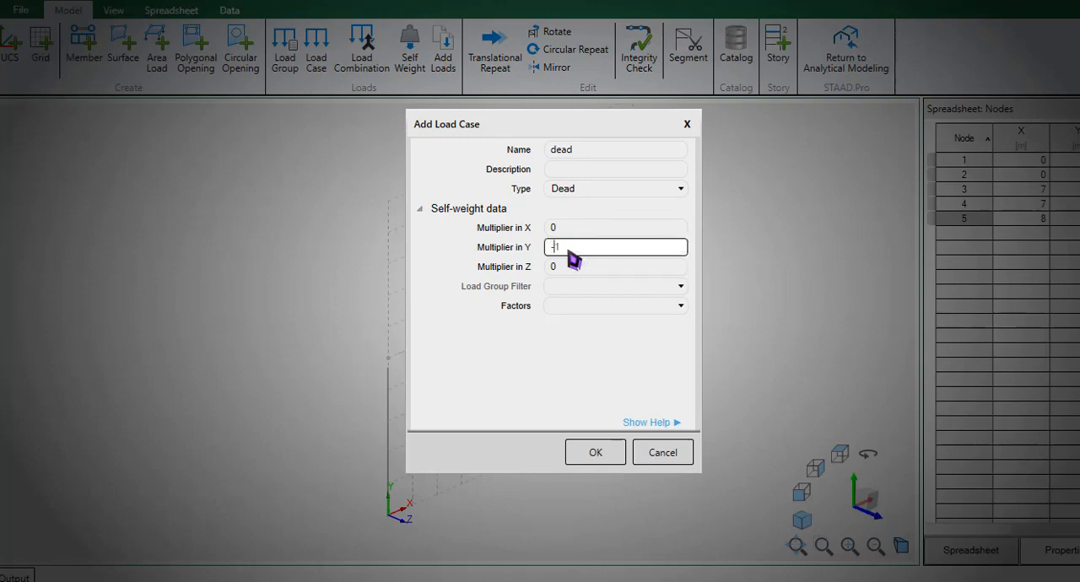
click(578, 307)
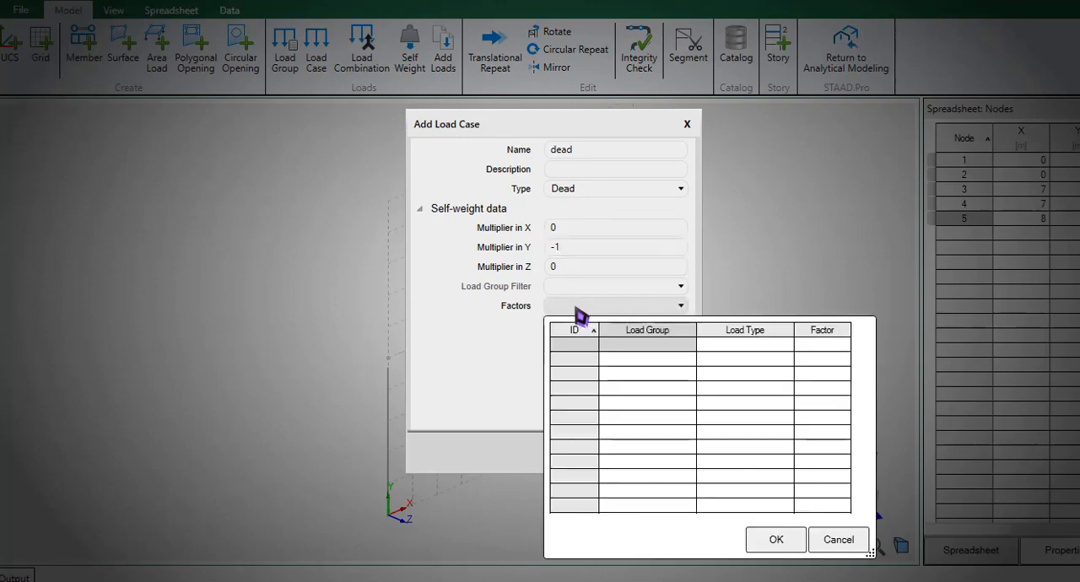
click(511, 334)
click(599, 453)
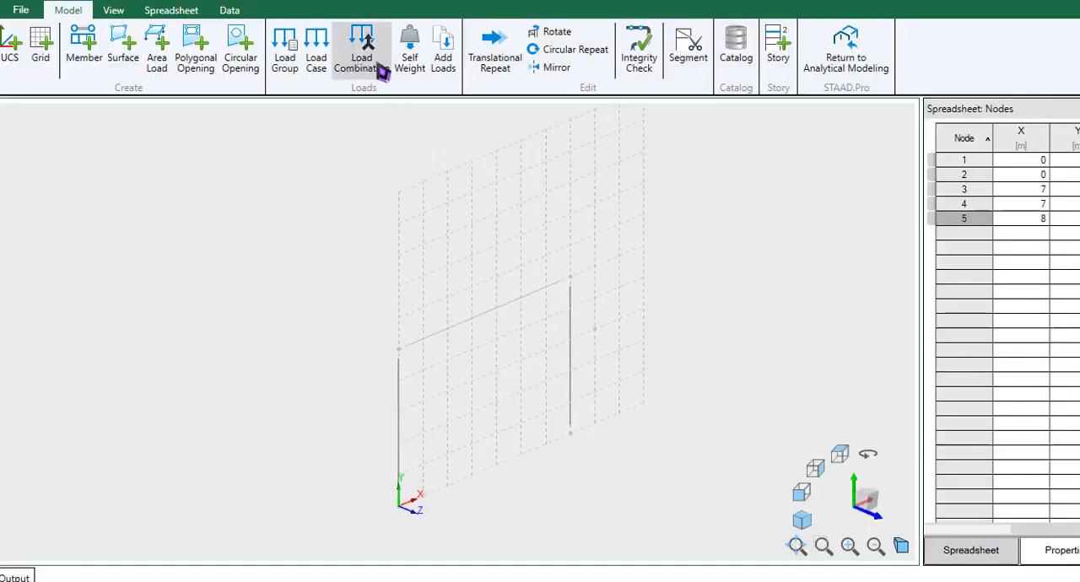
- Dismiss the option to copy loads, select the top beam and start a distributed member load in the dead load case
click(447, 56)
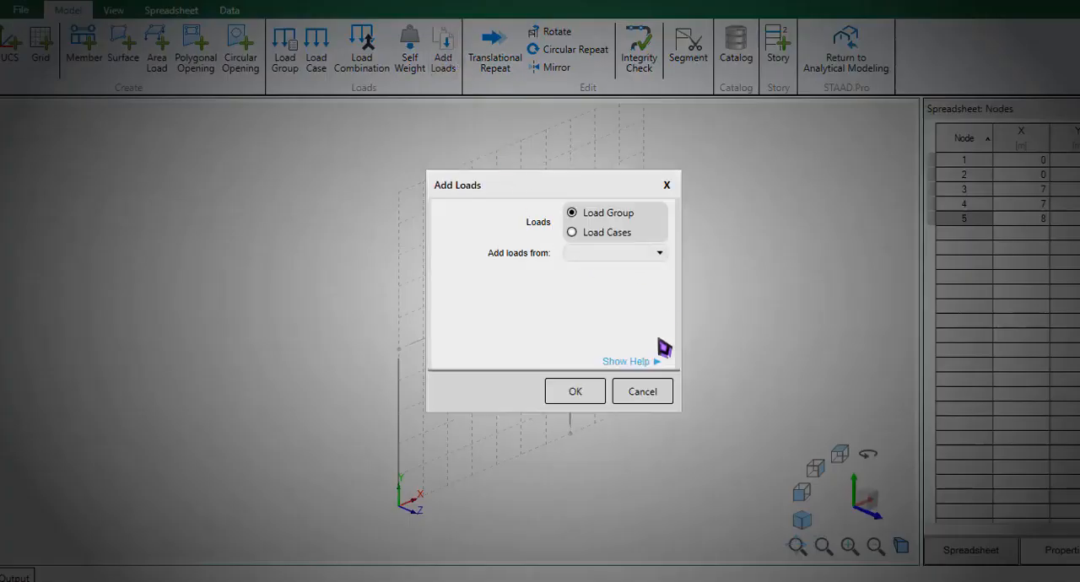
click(643, 390)
click(504, 318)
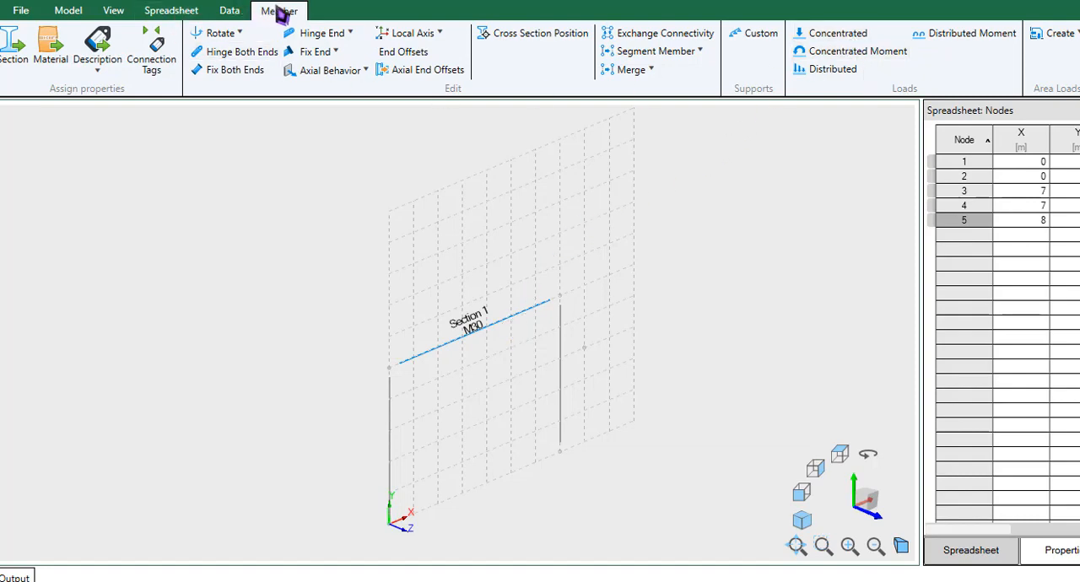
click(855, 76)
click(655, 192)
click(655, 202)
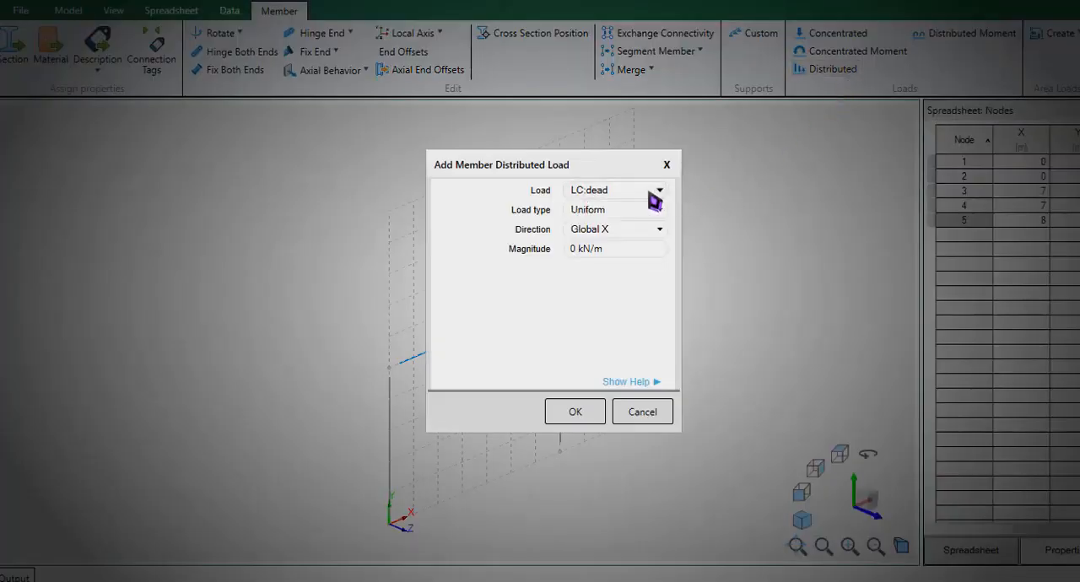
click(655, 196)
click(624, 257)
- Set the beam's load to Uniform in the Global Y direction with a magnitude of -5 kN/m and add it
click(622, 212)
click(621, 218)
click(621, 230)
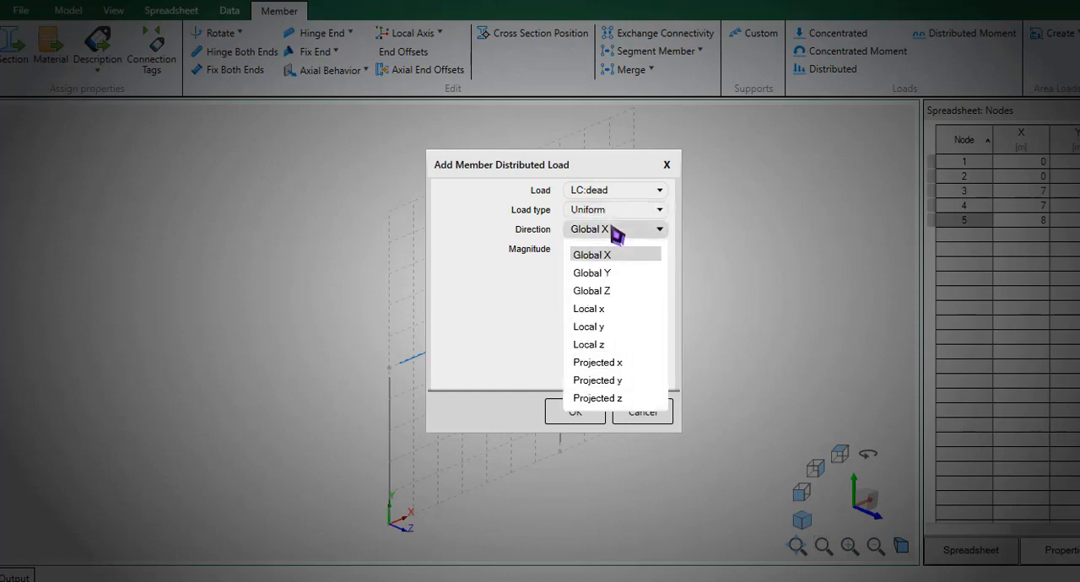
click(617, 273)
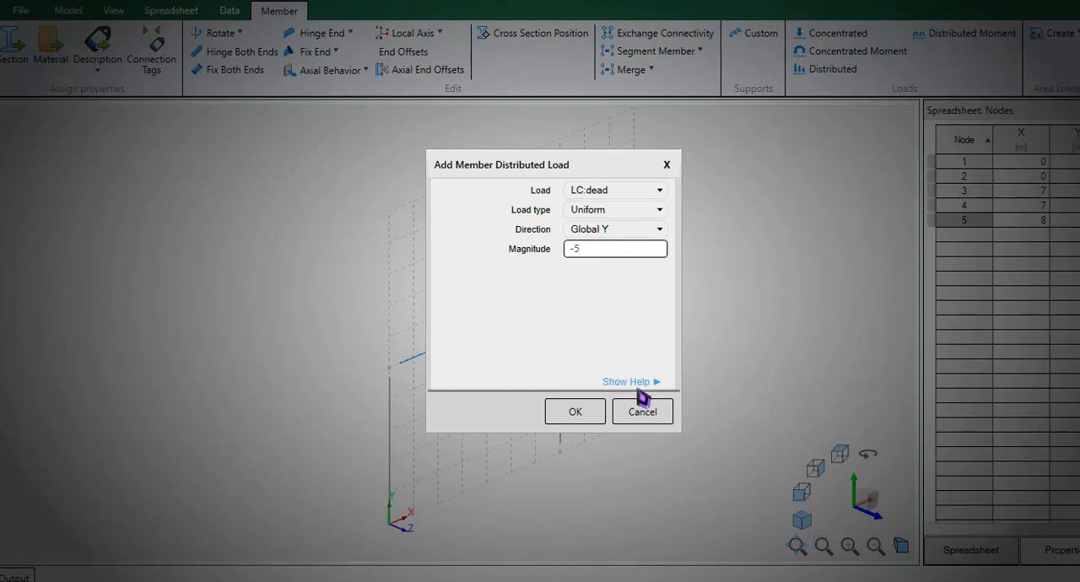
click(591, 413)
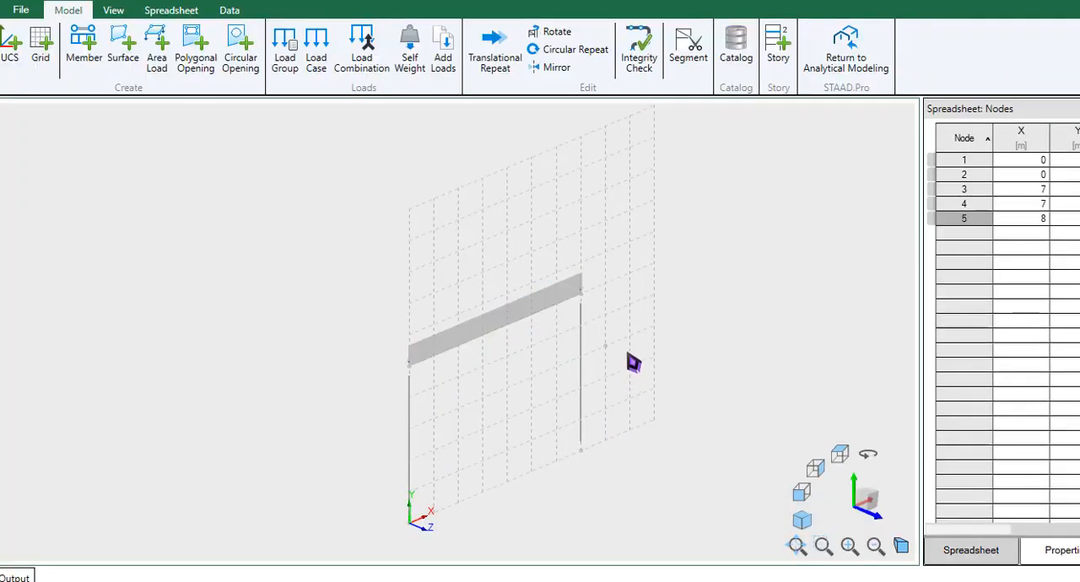
- Save the physical model and return to analytical modeling
click(840, 71)
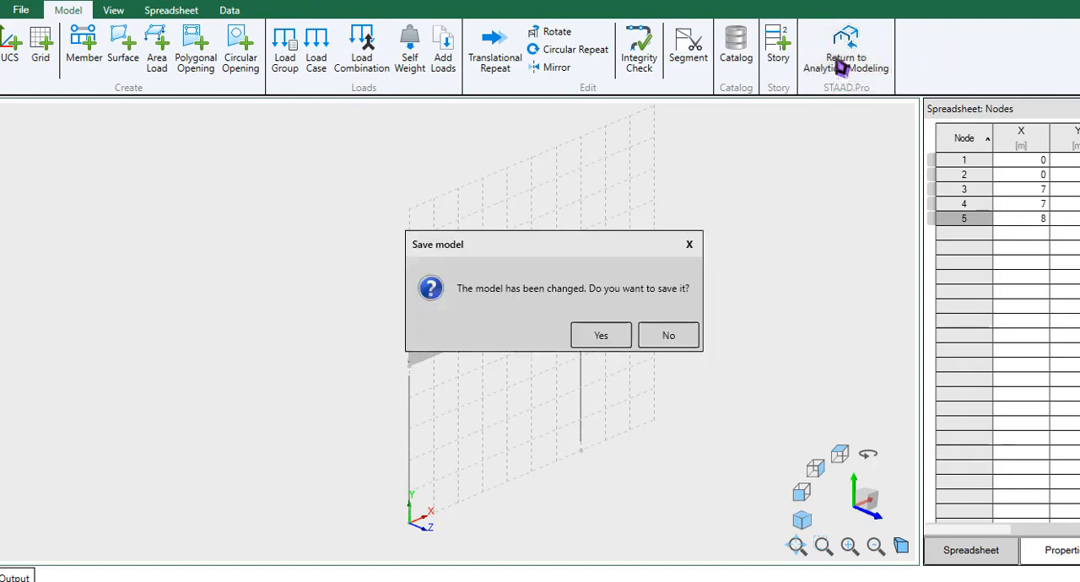
click(609, 341)
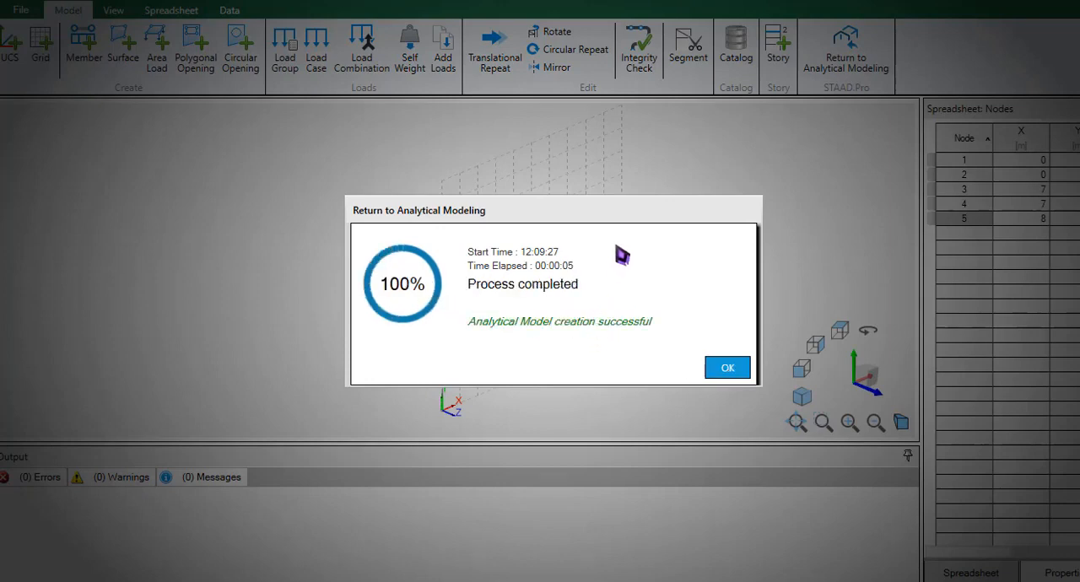
click(728, 369)
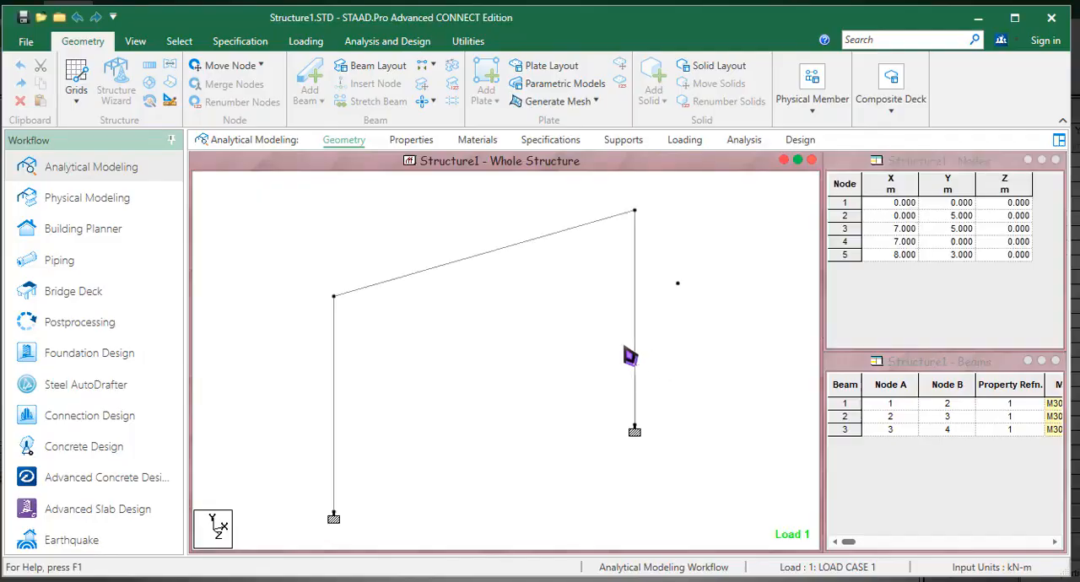
- Highlight the orphan nodes in the analytical model and clear the selection after the check
drag(655, 277, 688, 322)
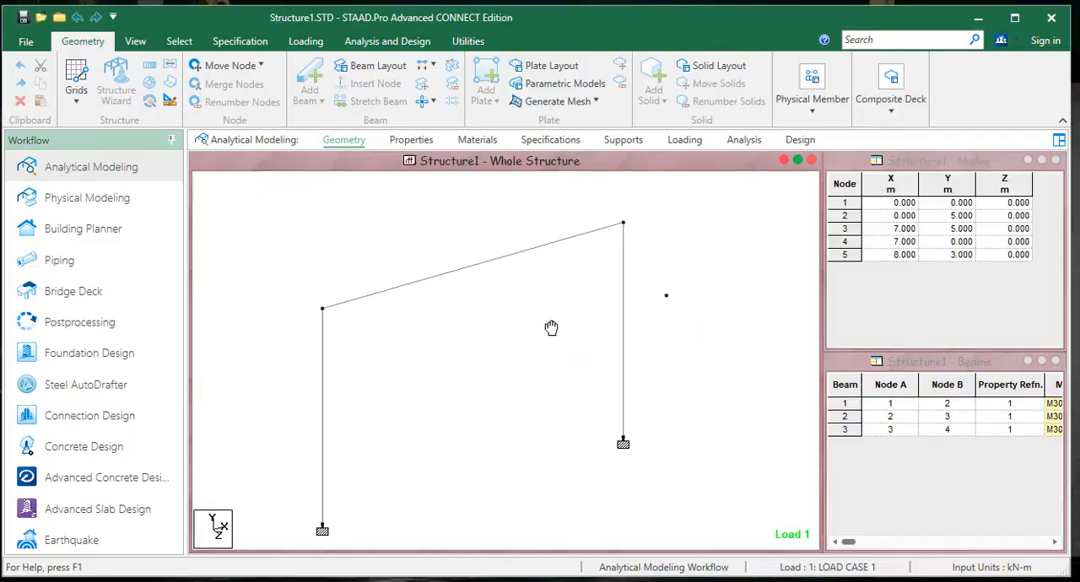
click(471, 44)
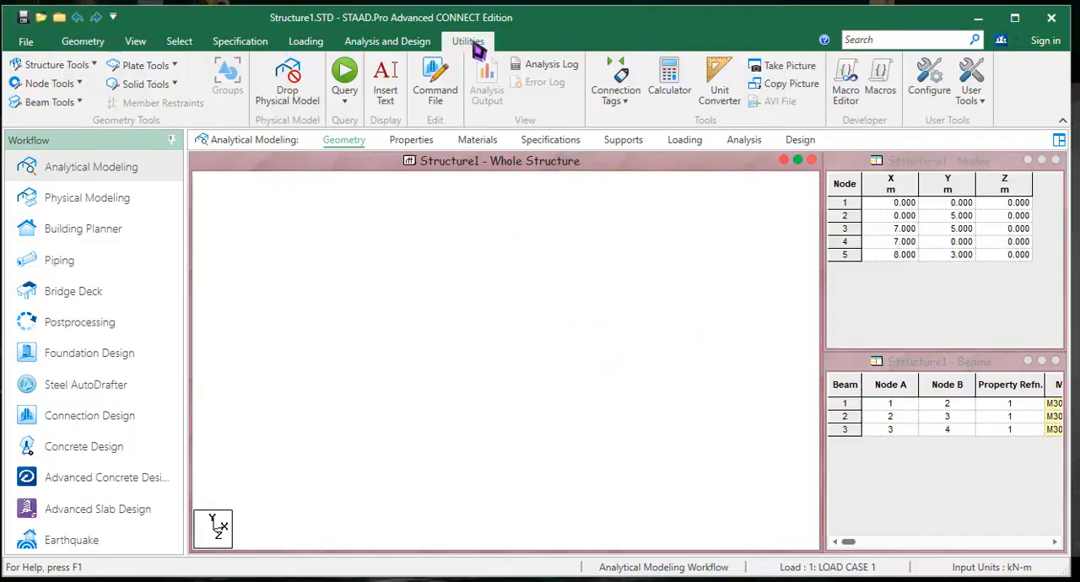
click(95, 65)
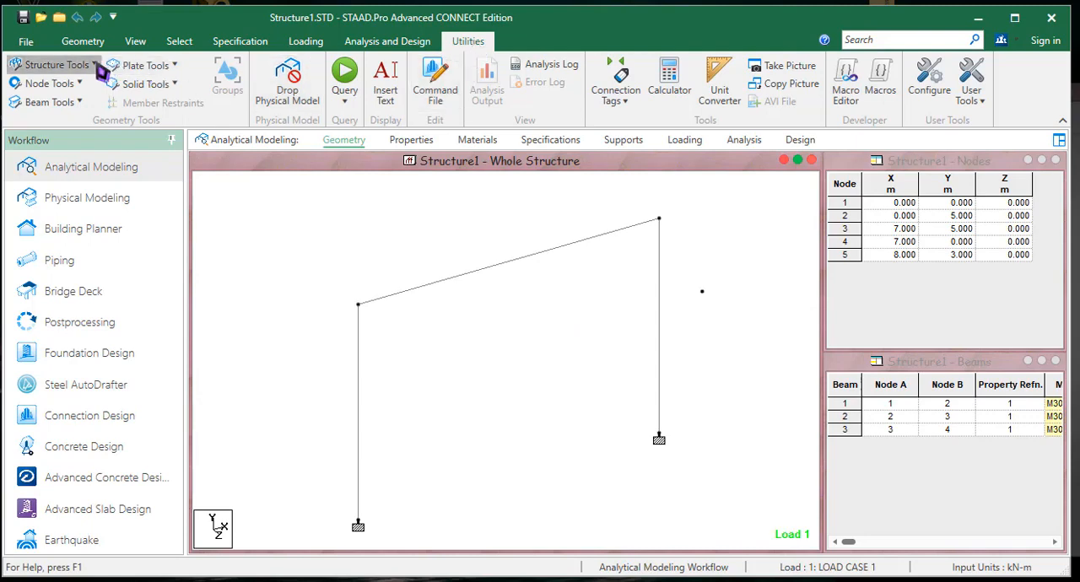
click(202, 135)
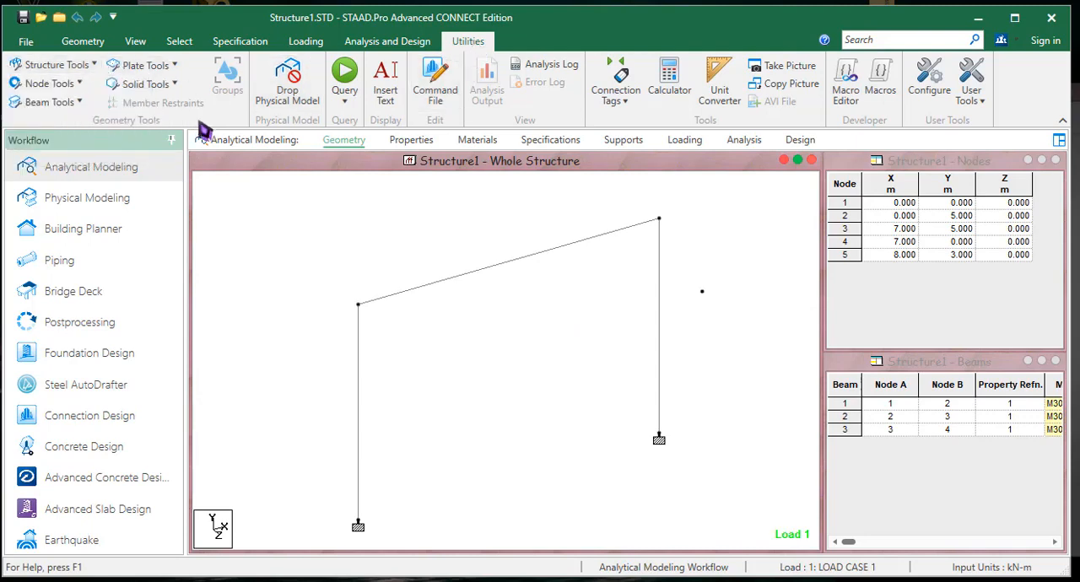
click(80, 83)
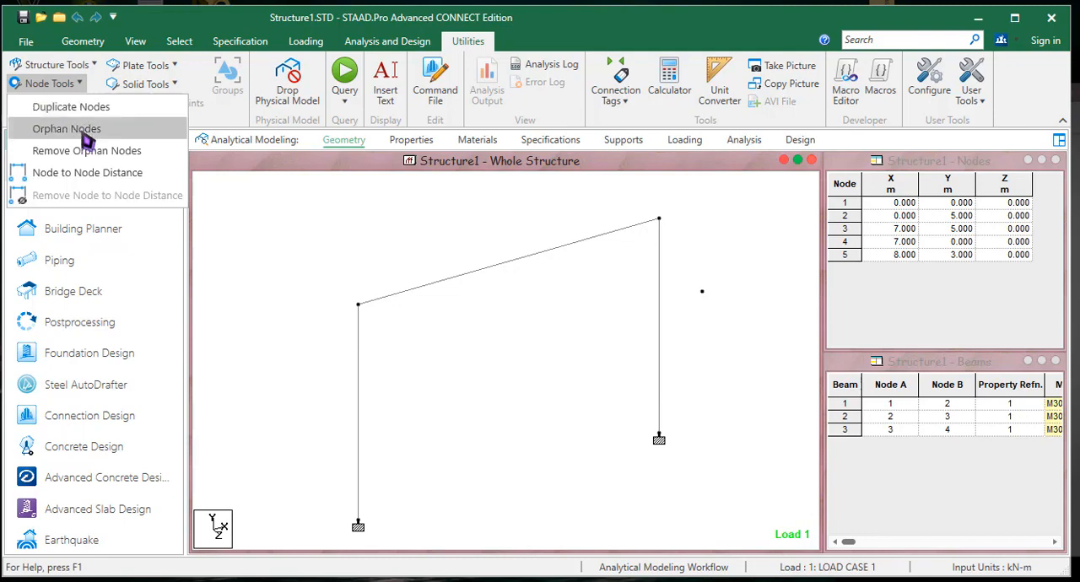
click(84, 129)
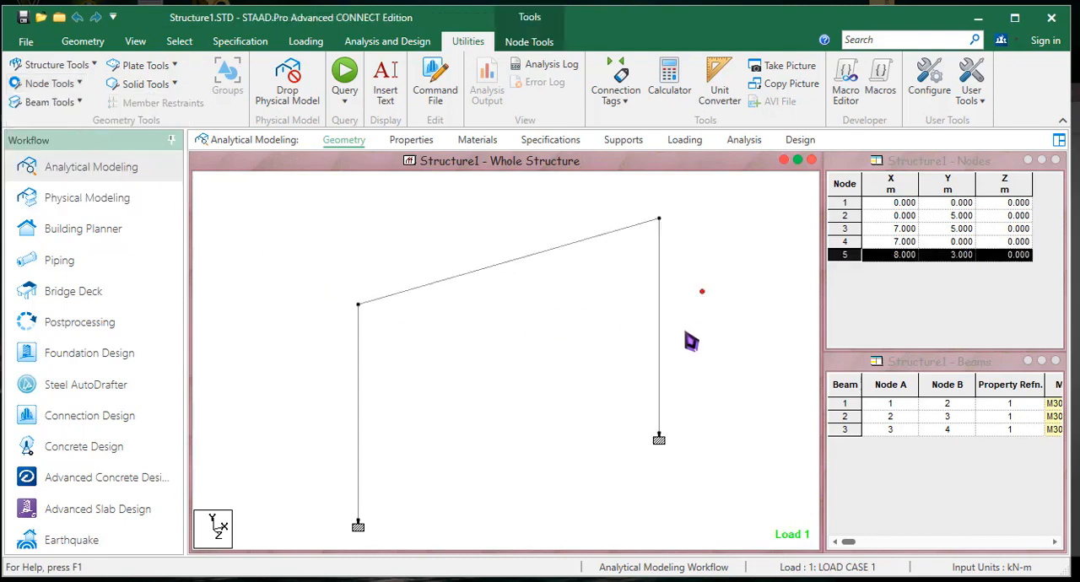
middle_drag(690, 344, 566, 336)
scroll(560, 329, down, 1)
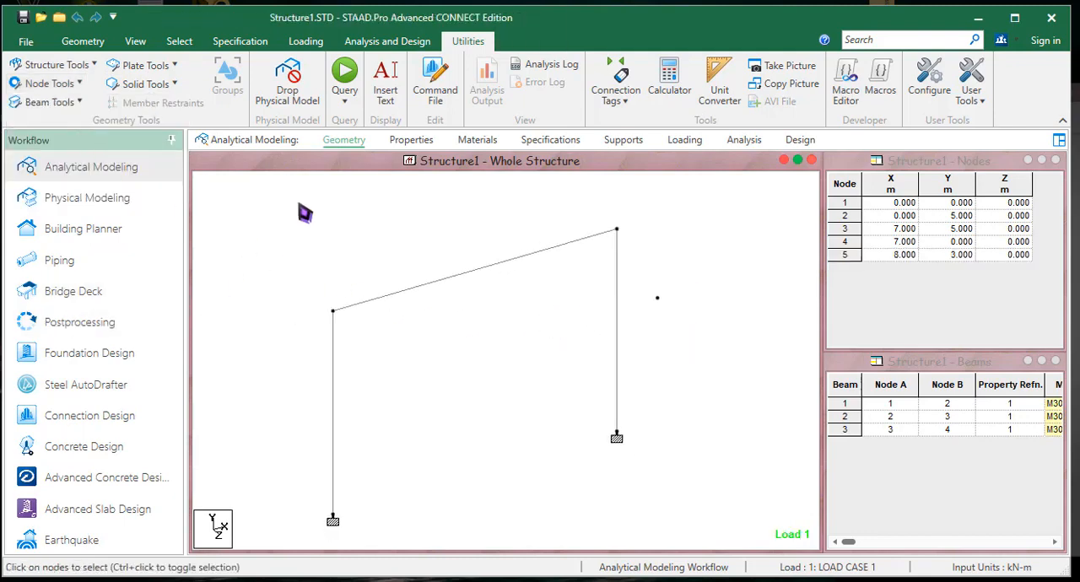
- Highlight the members that use the Rect 0.60x0.23 section, and review the supports assigned to the frame
click(411, 140)
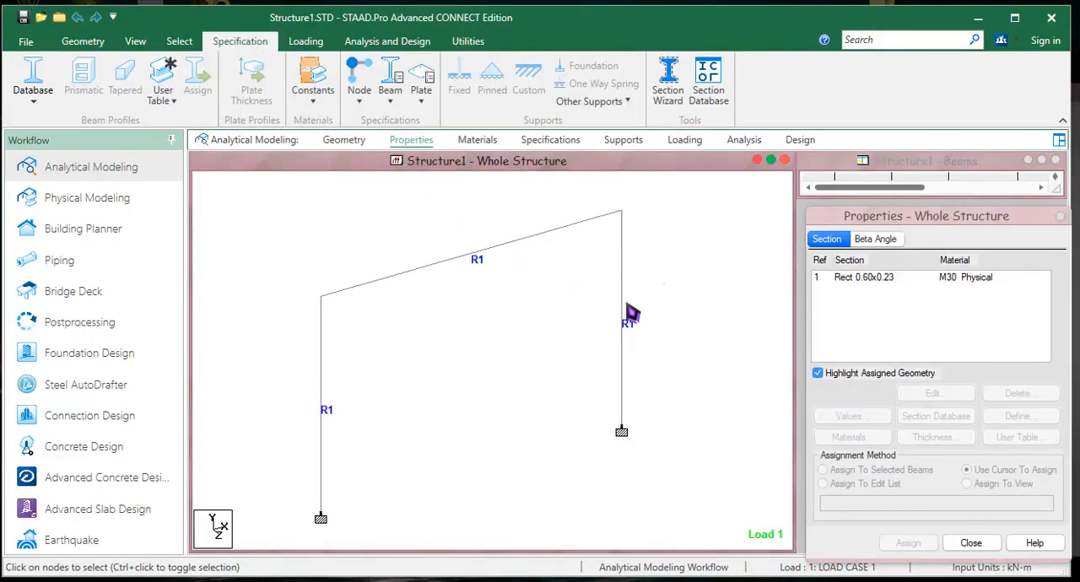
click(860, 282)
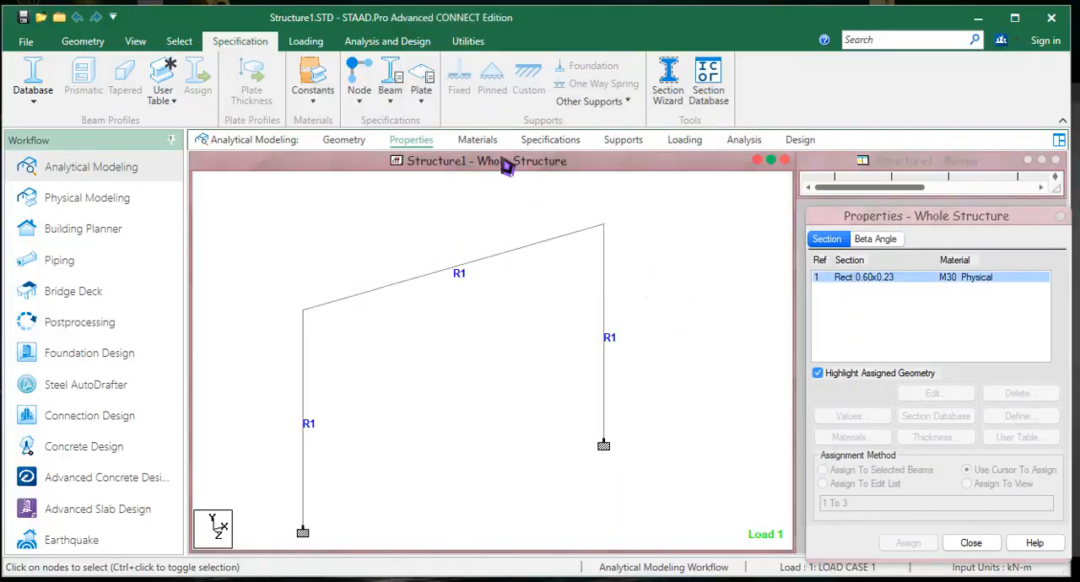
click(622, 140)
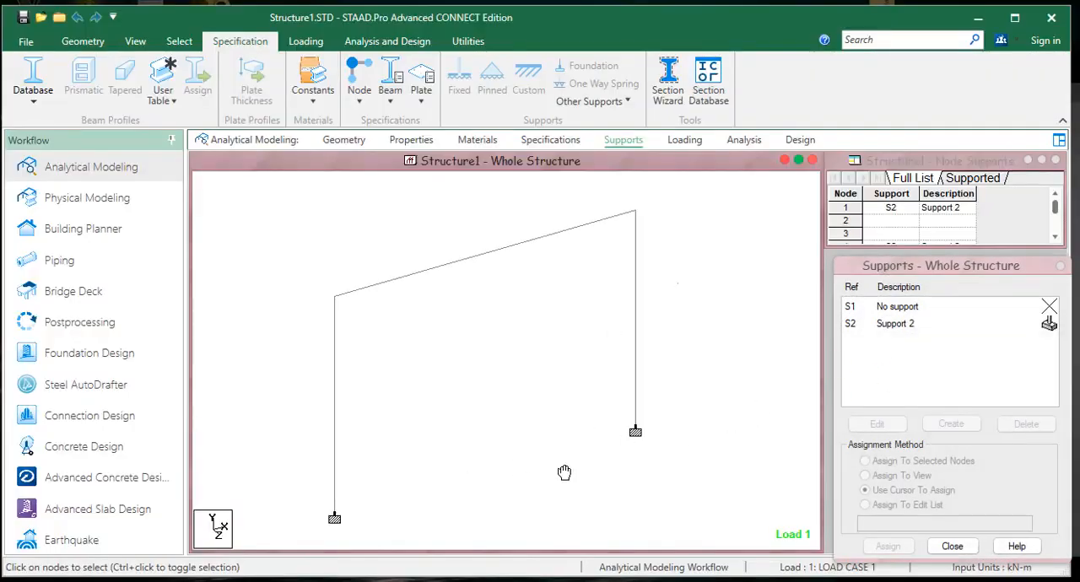
middle_drag(563, 473, 547, 468)
- Review the load cases, displaying the dead case's self-weight and uniform load on the frame and checking LOAD CASE 1 and the definitions
click(685, 140)
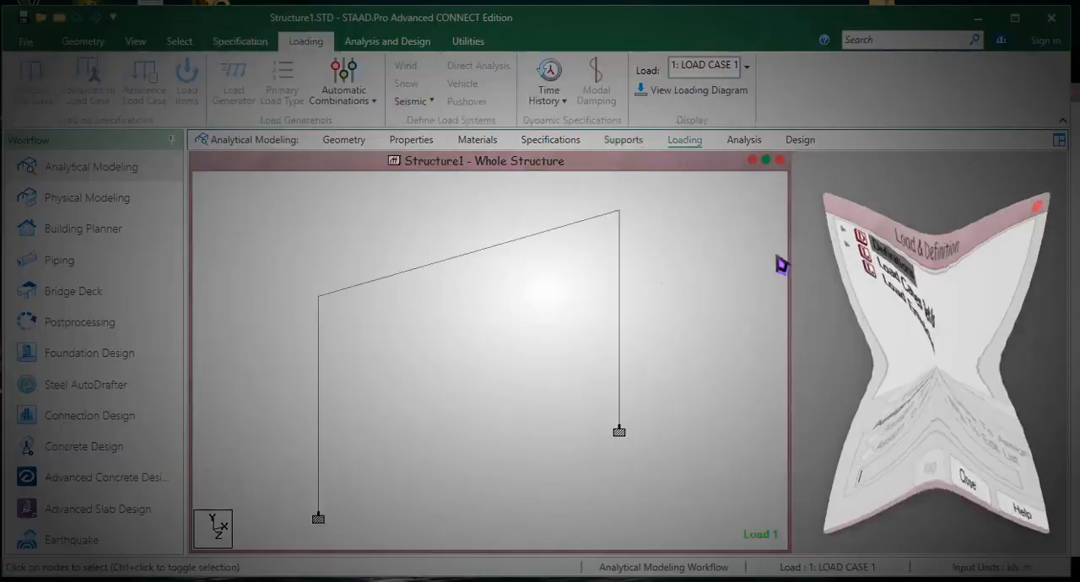
click(833, 227)
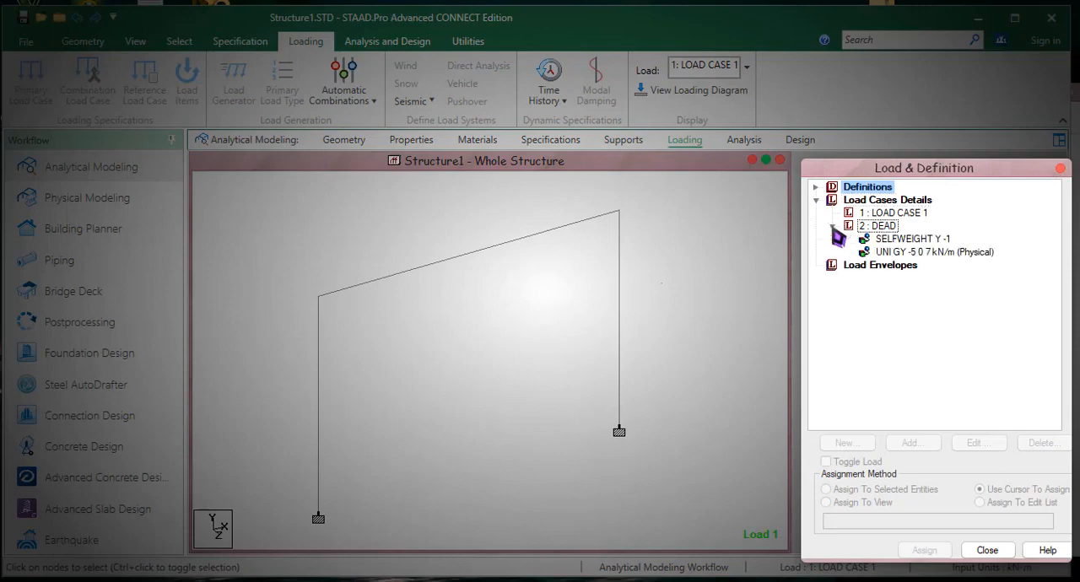
click(928, 252)
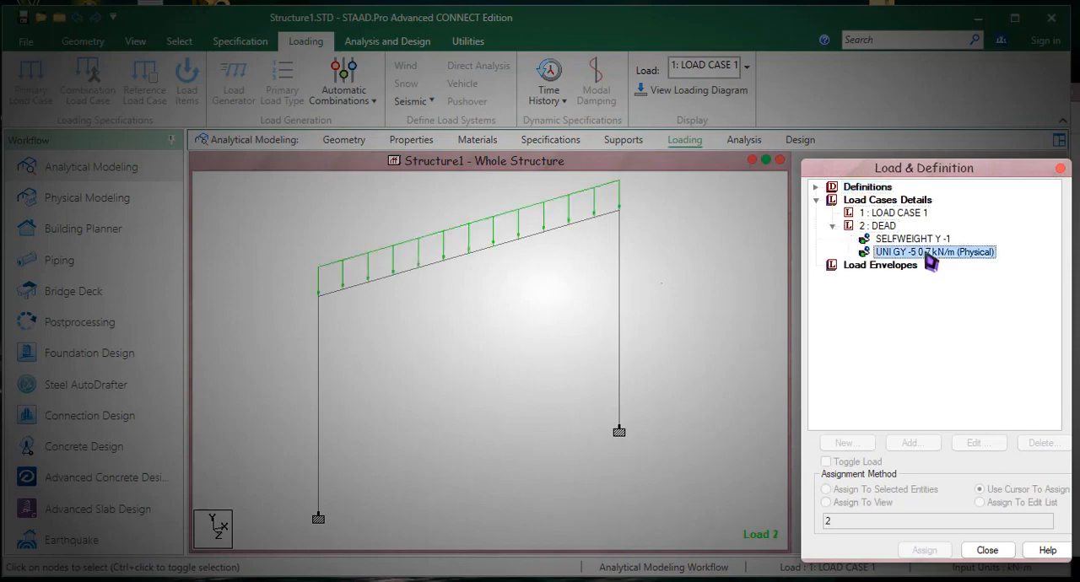
click(924, 240)
click(925, 253)
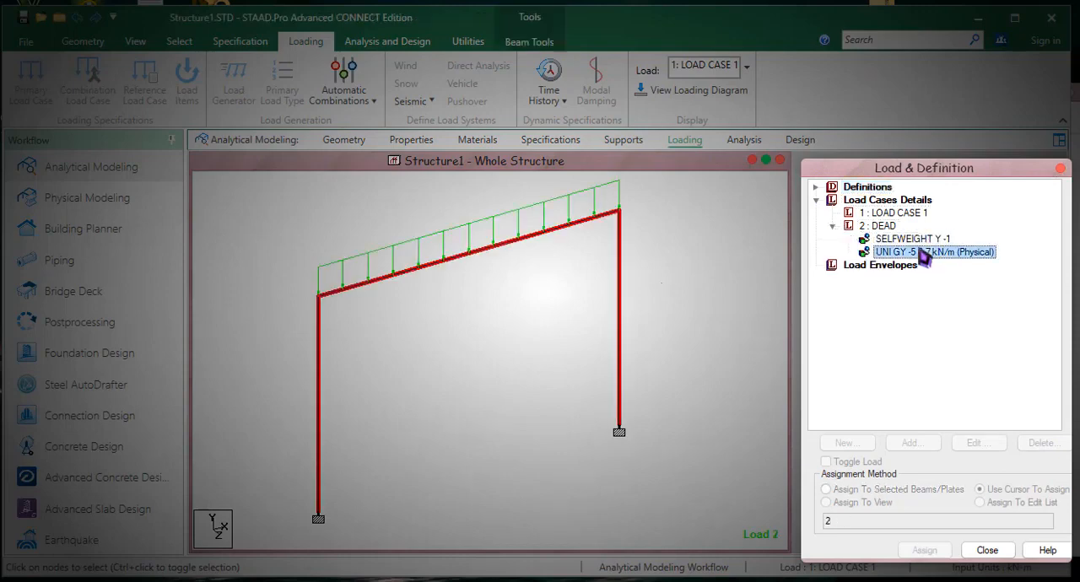
click(868, 213)
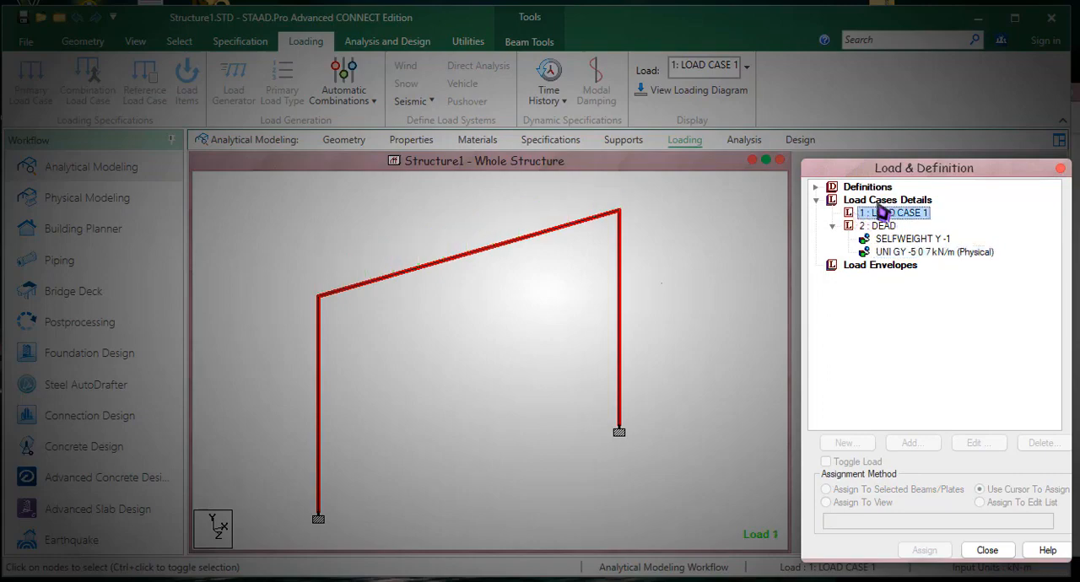
click(816, 188)
click(816, 187)
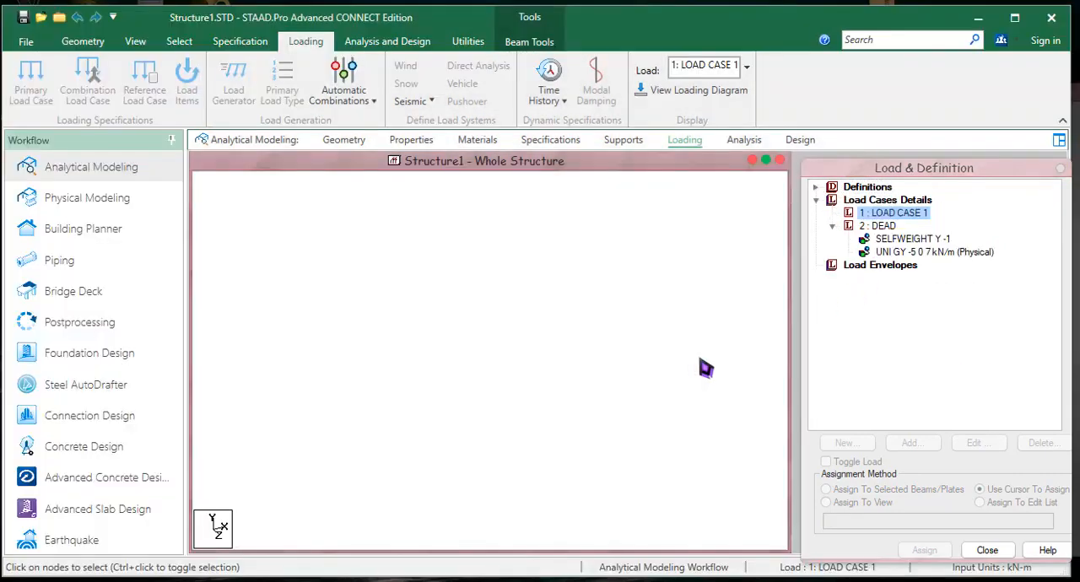
- Add a Perform Analysis command with the No Print option
click(387, 41)
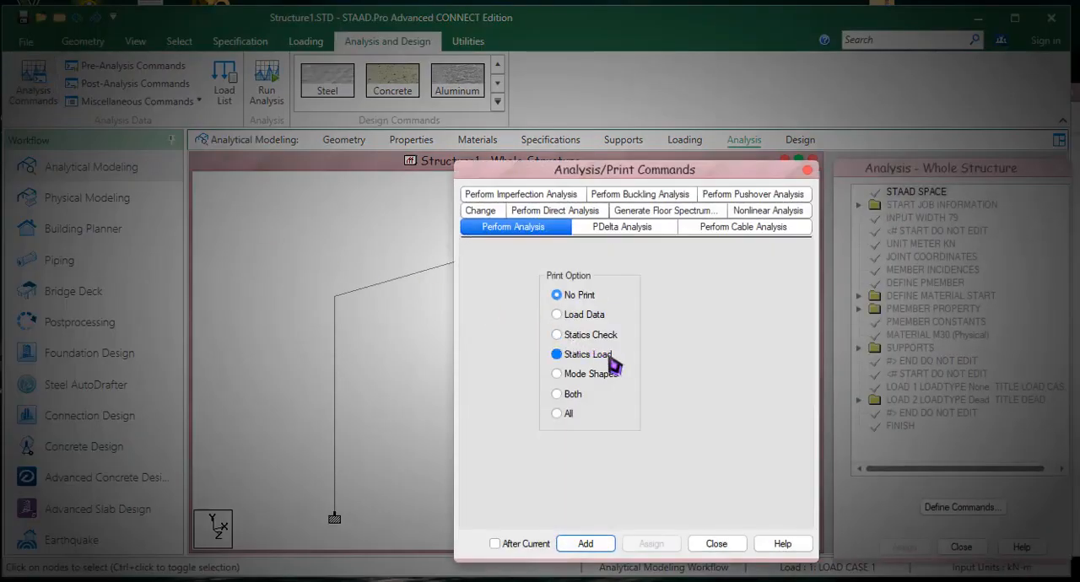
click(582, 545)
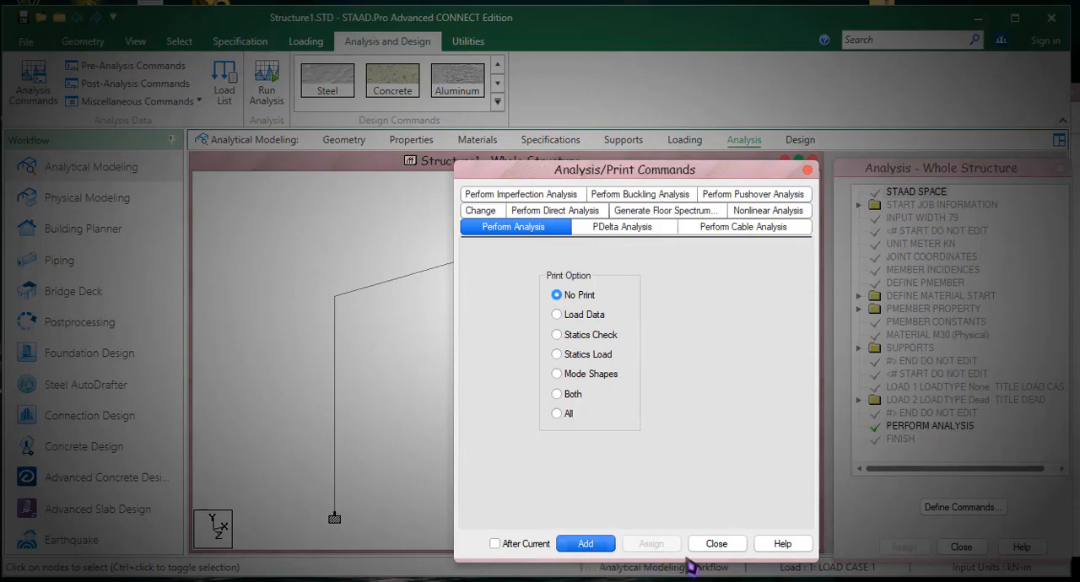
click(716, 544)
- Run the analysis and choose to go to post processing mode on completion
click(266, 93)
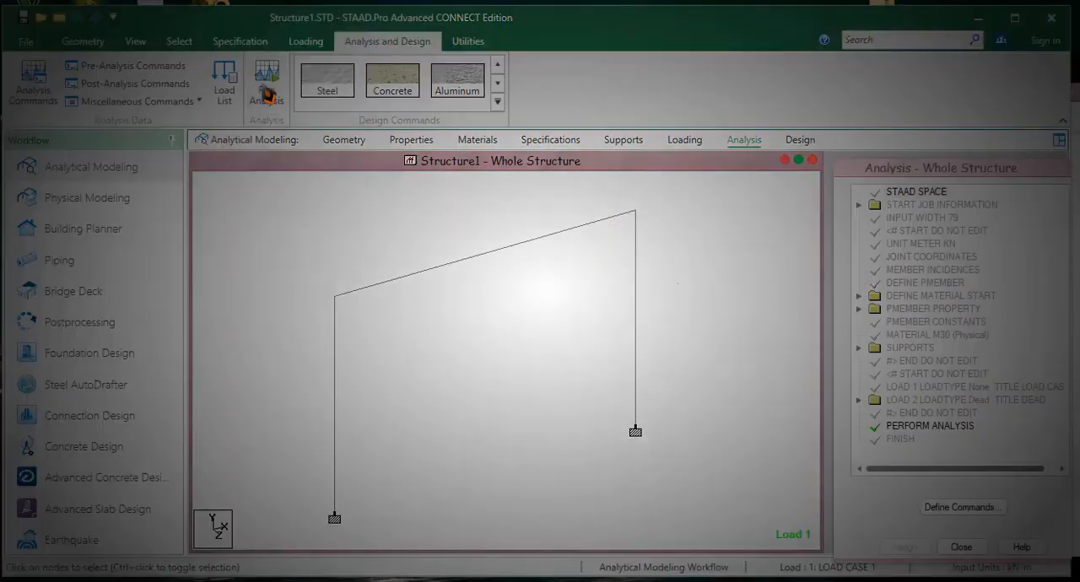
click(595, 363)
click(547, 390)
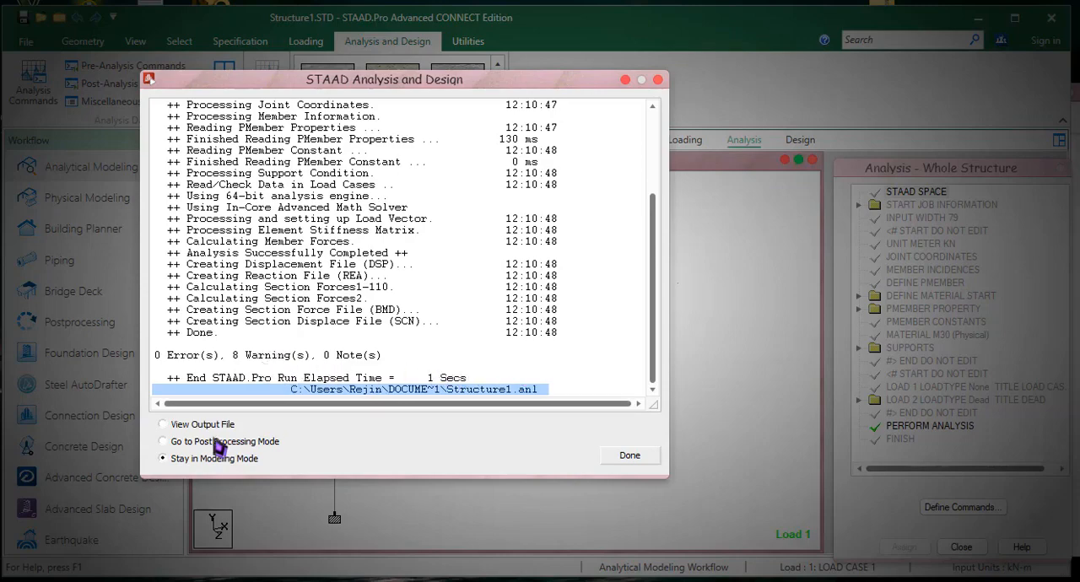
click(218, 447)
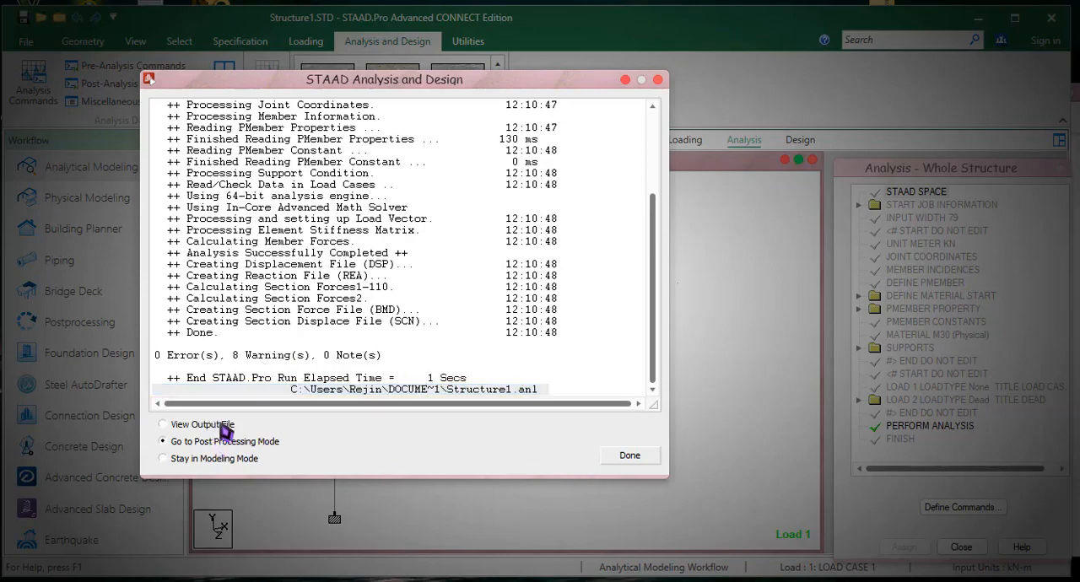
click(629, 457)
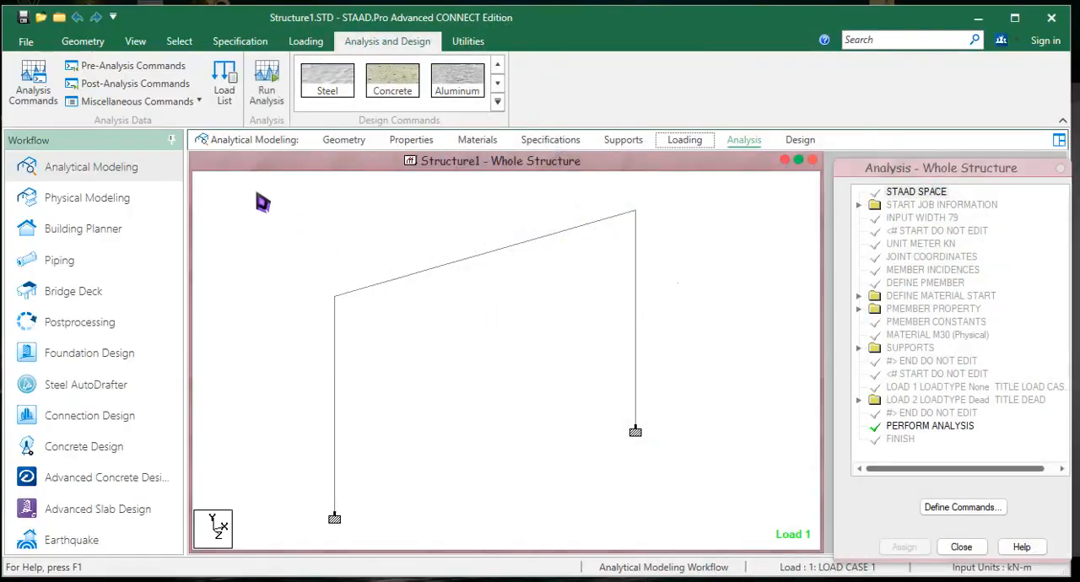
- Rerun the analysis and limit the postprocessing results to the DEAD load case by removing LOAD CASE 1
click(267, 85)
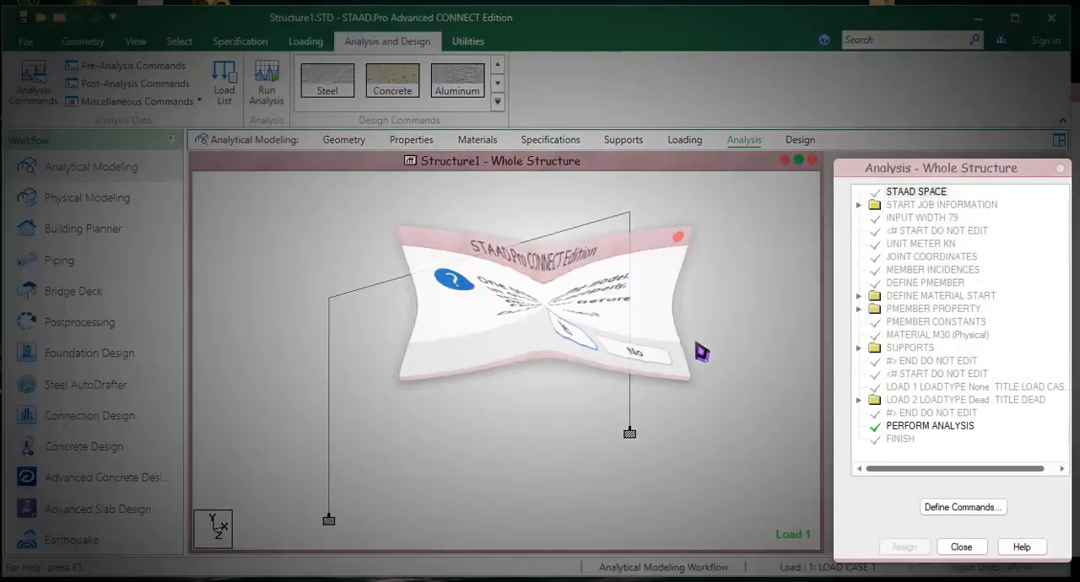
click(596, 362)
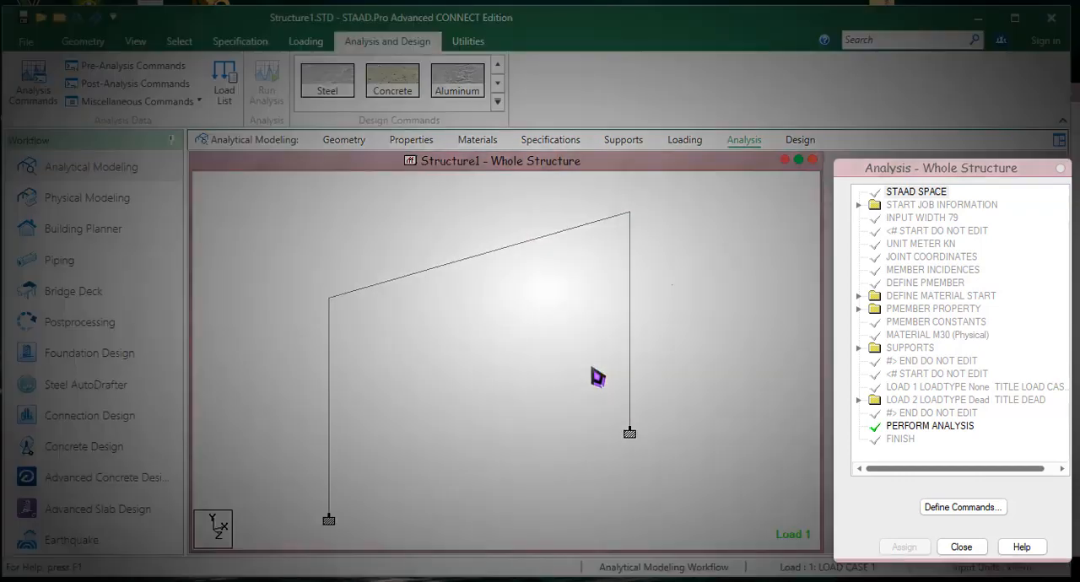
click(589, 291)
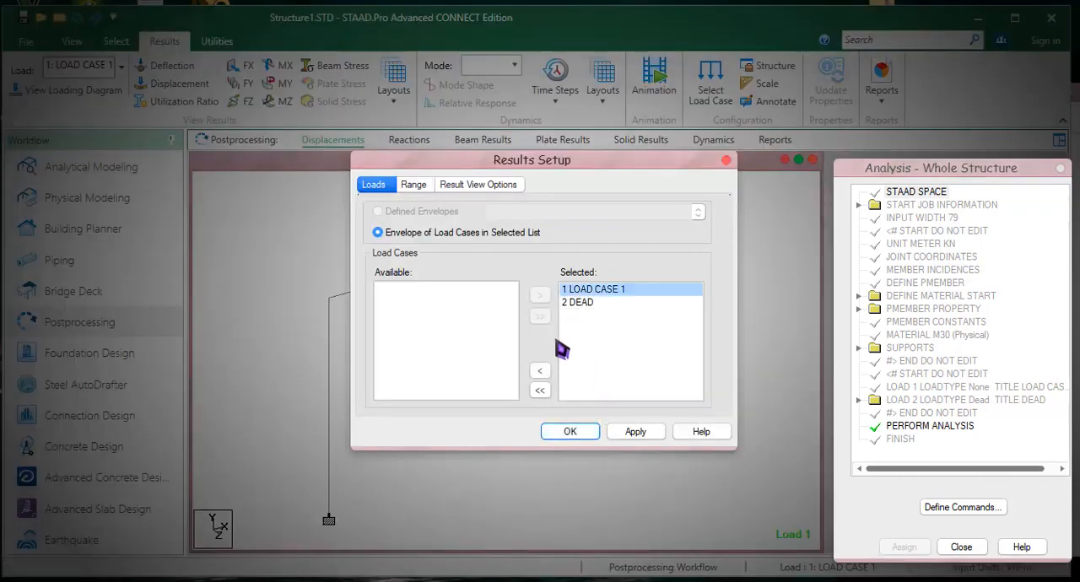
click(540, 371)
click(570, 431)
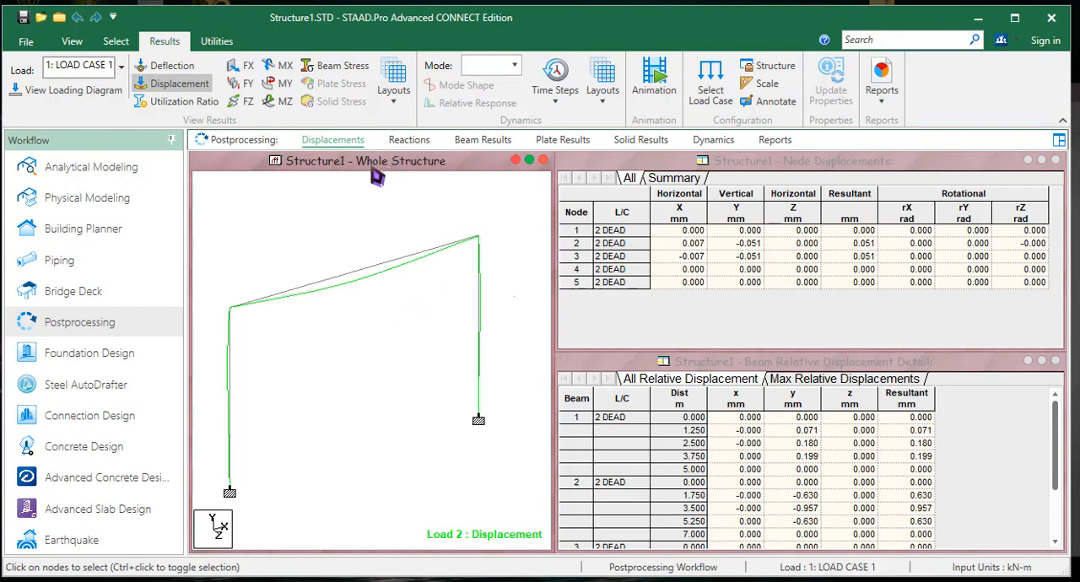
- Check the MX torsion diagram, and replace the displaced shape with the MZ bending moment diagram on the whole frame
click(279, 65)
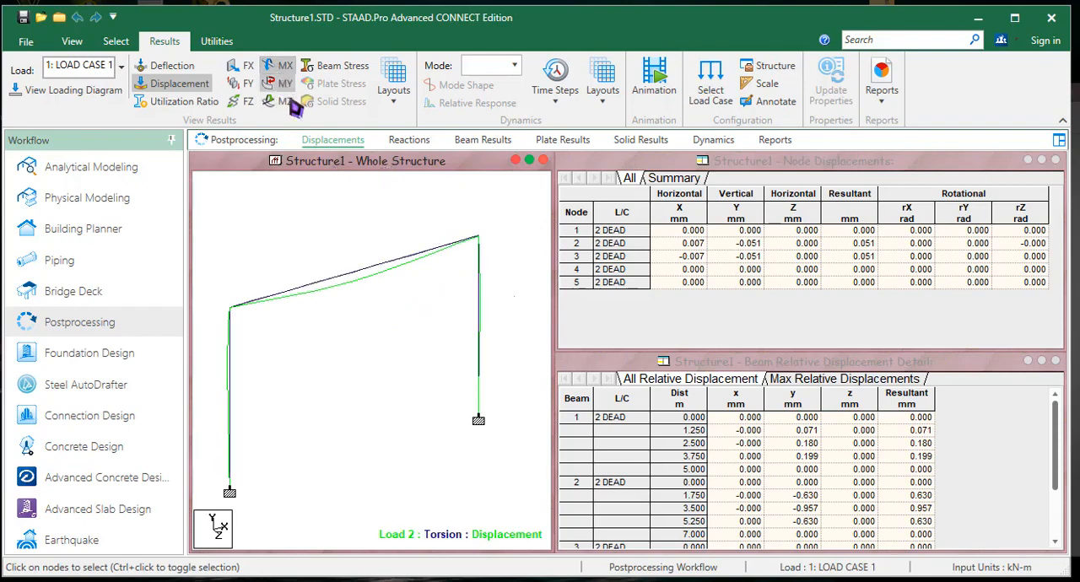
click(279, 66)
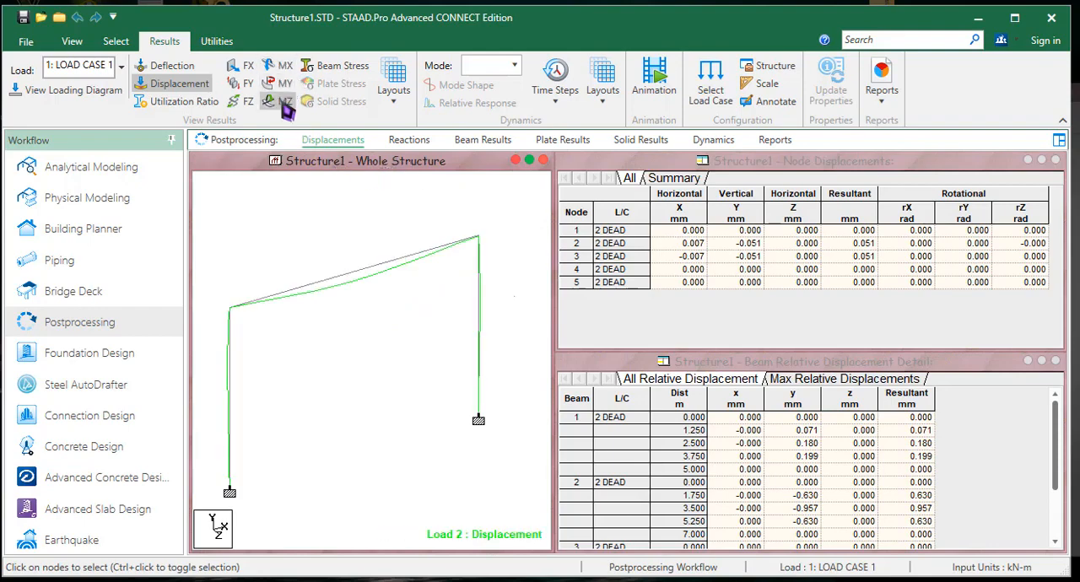
click(283, 102)
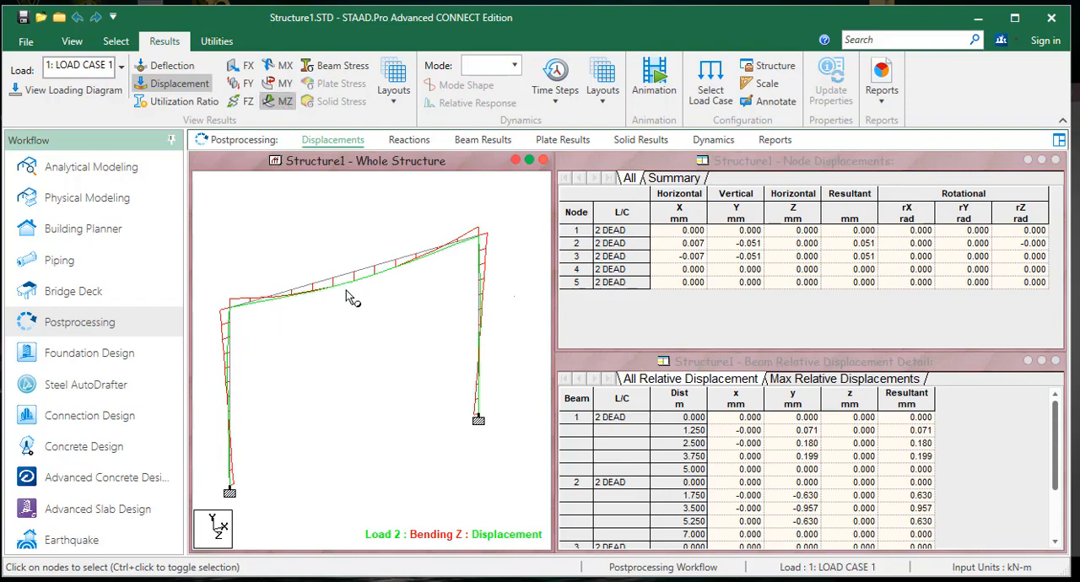
right_click(347, 279)
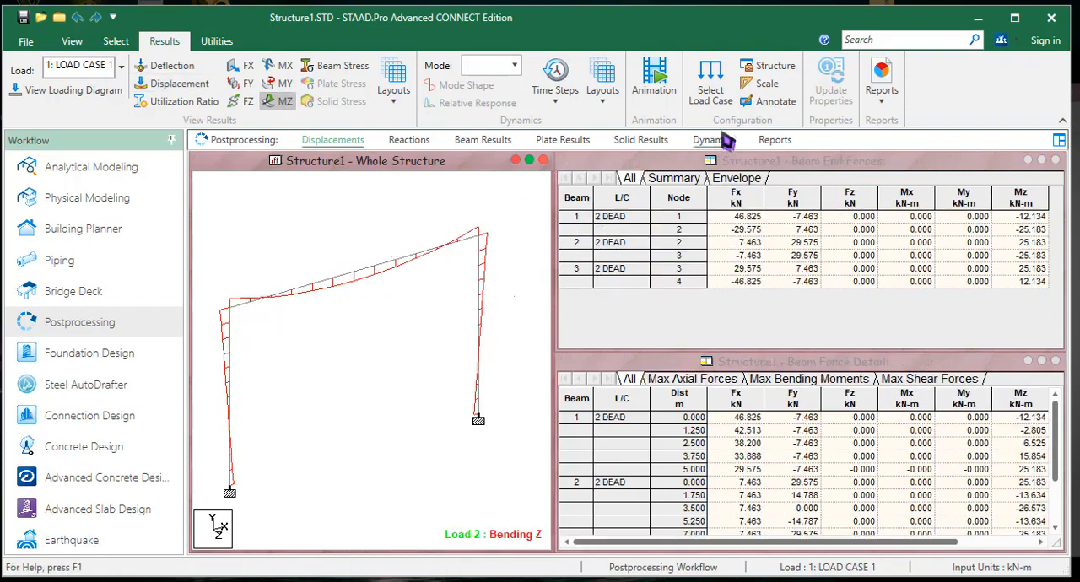
- Annotate the maximum bending values on all beams of the frame
click(766, 102)
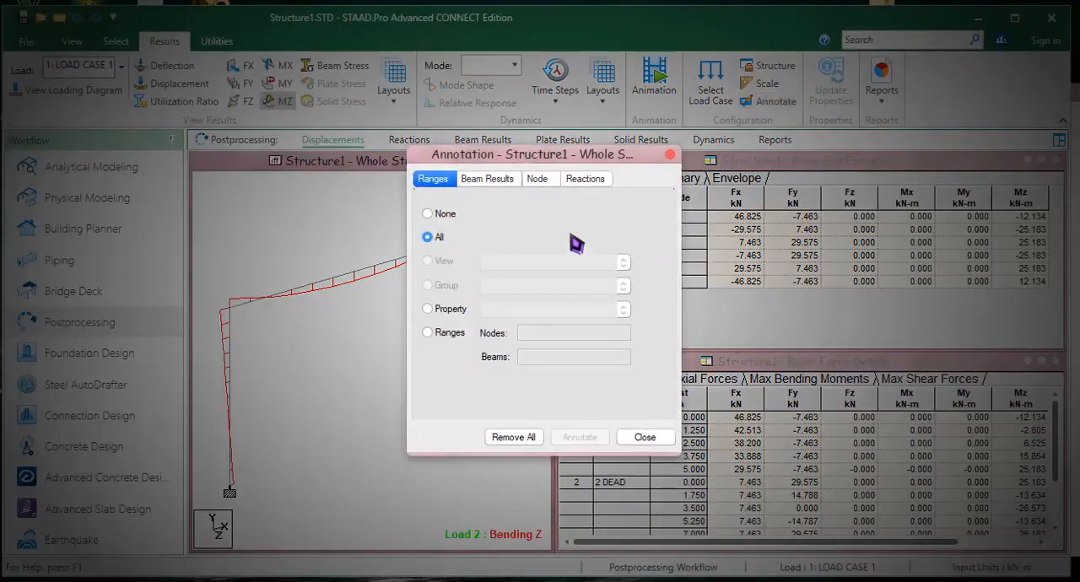
click(487, 178)
click(520, 219)
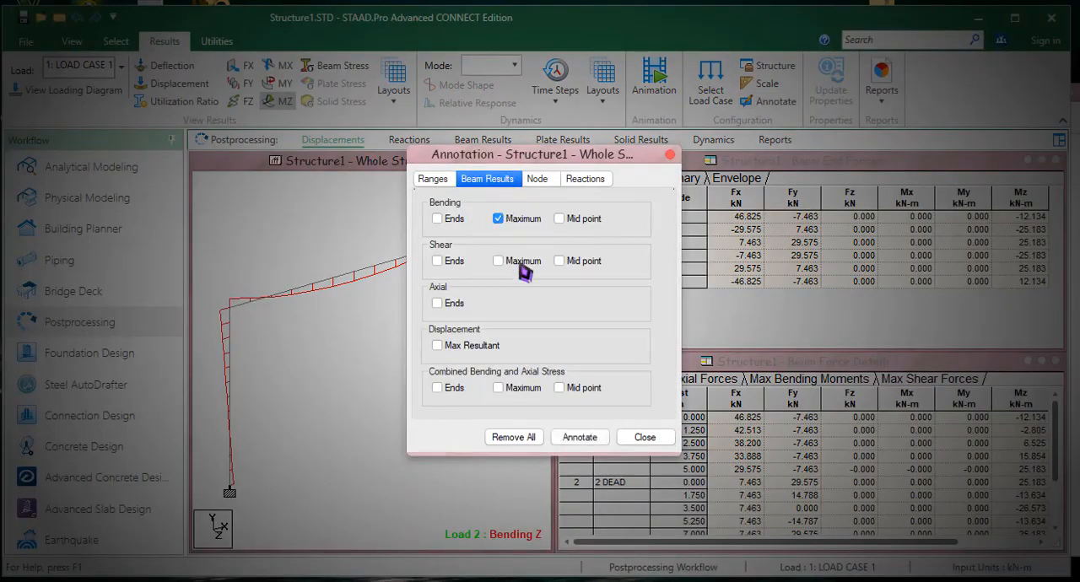
click(576, 437)
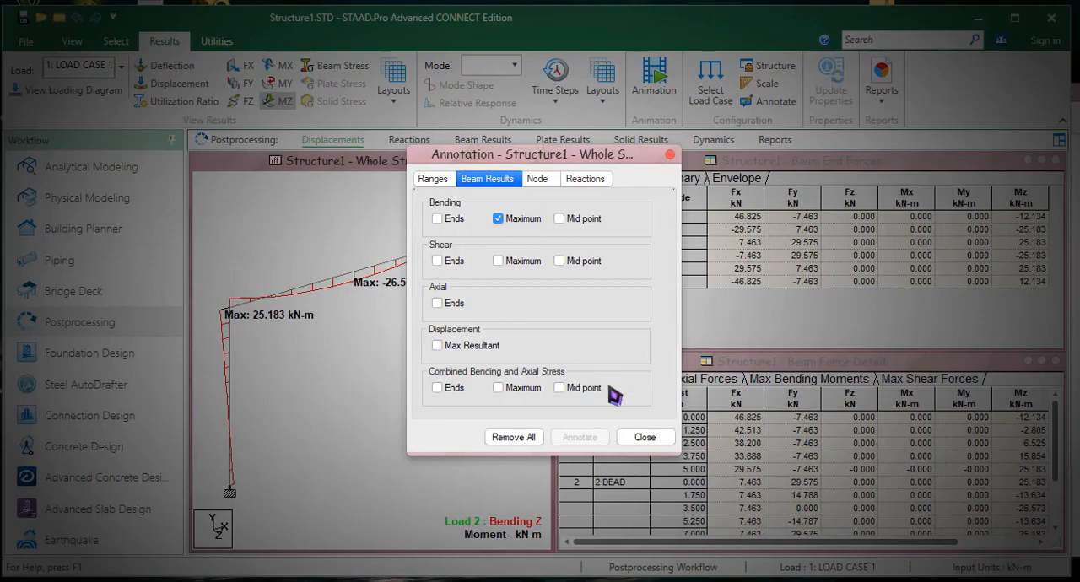
click(645, 439)
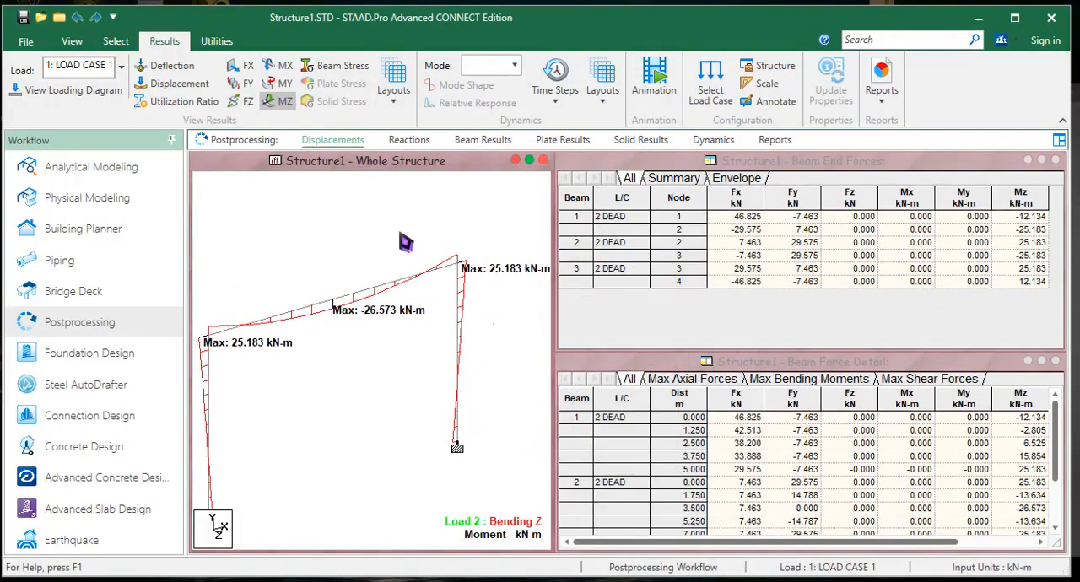
- Switch to the beam graphs layout and examine the Mz, Fy and Fx graphs of the sloping beam and both columns
click(400, 100)
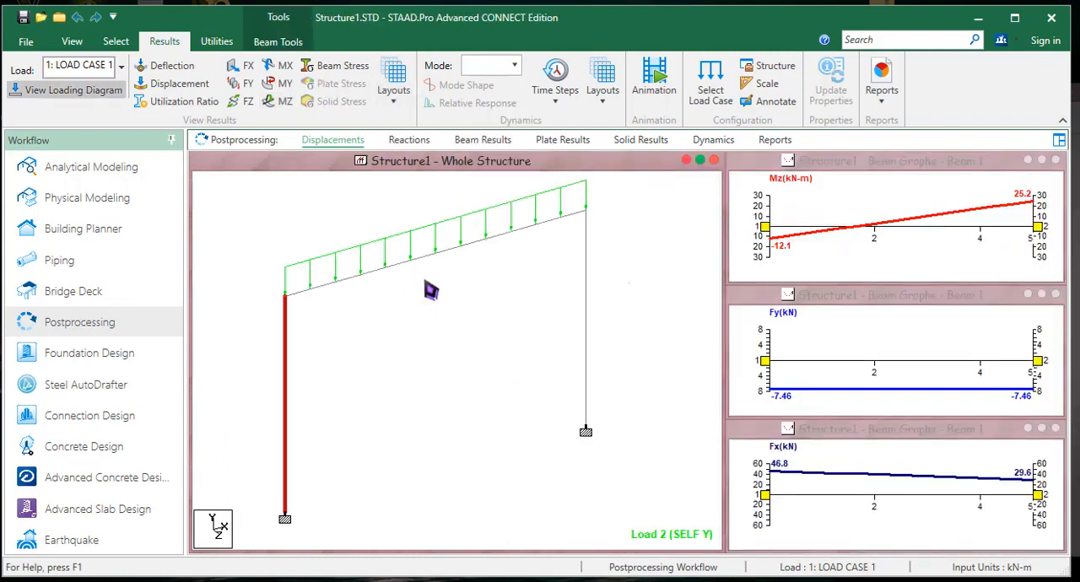
click(419, 275)
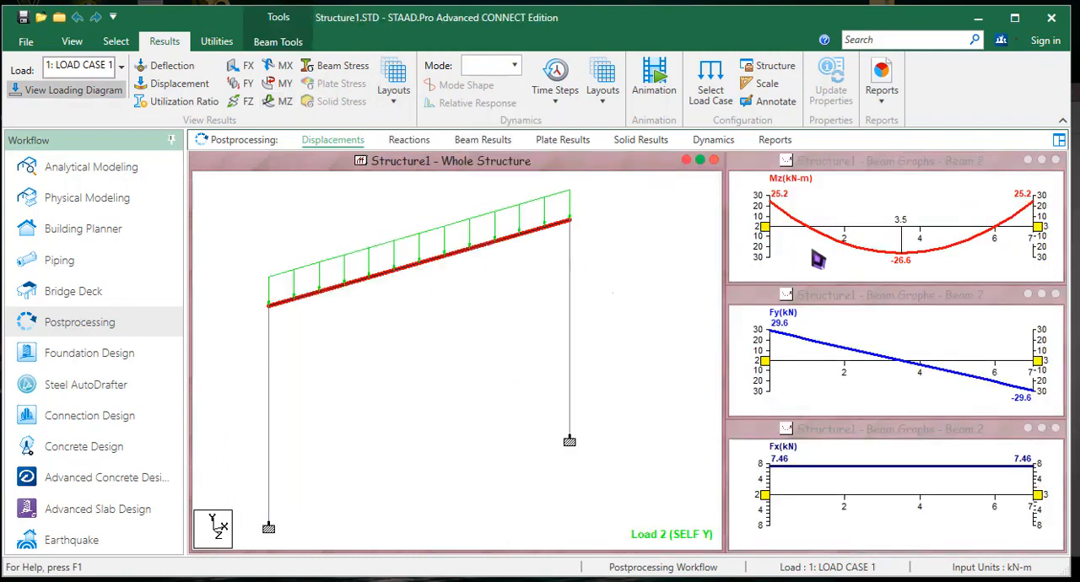
click(571, 280)
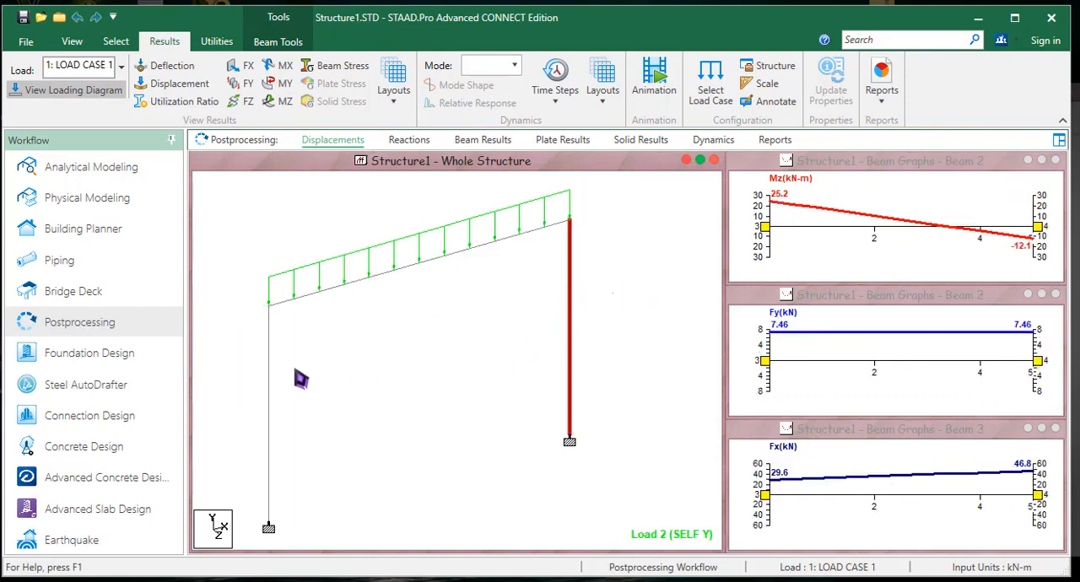
click(269, 373)
scroll(361, 346, down, 1)
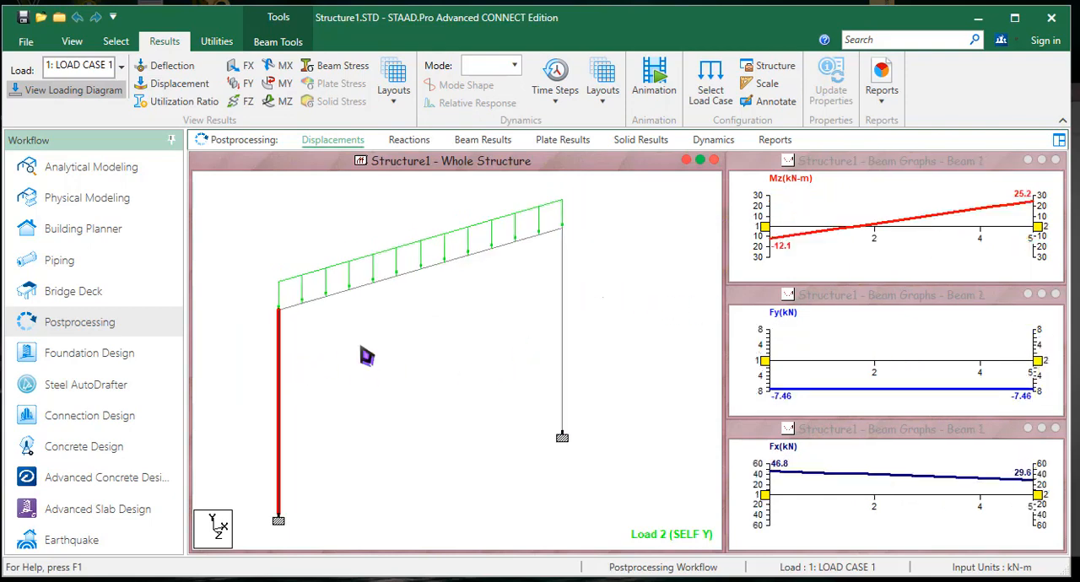